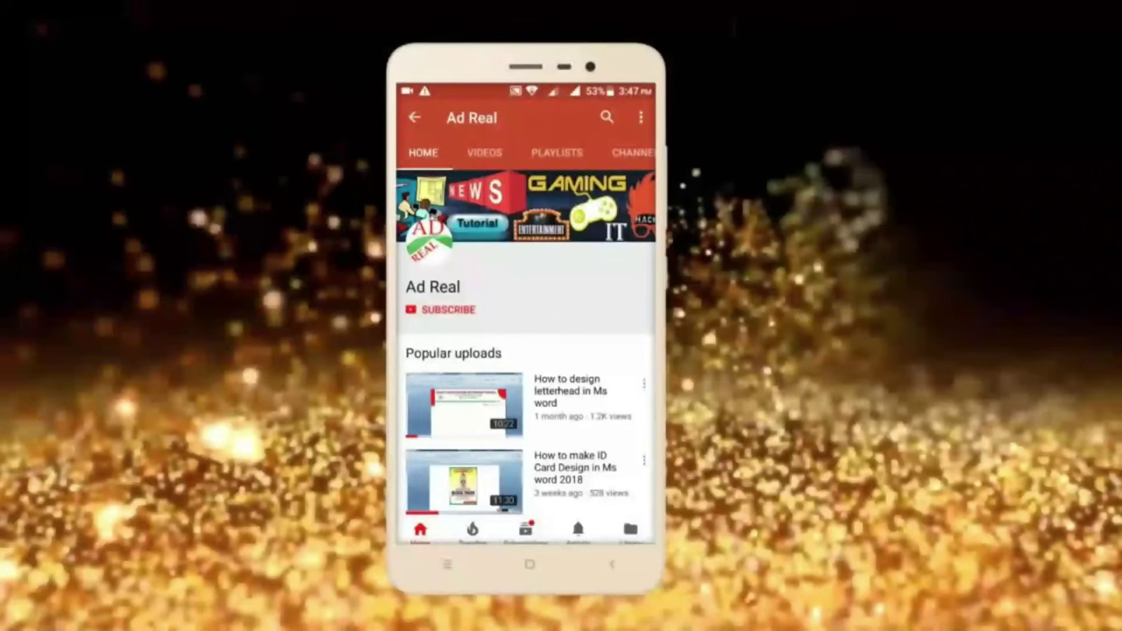
Step: Set the paper size to A4, then check Page Borders and cancel without applying one
{"action": "left_click", "coordinate": [443, 309]}
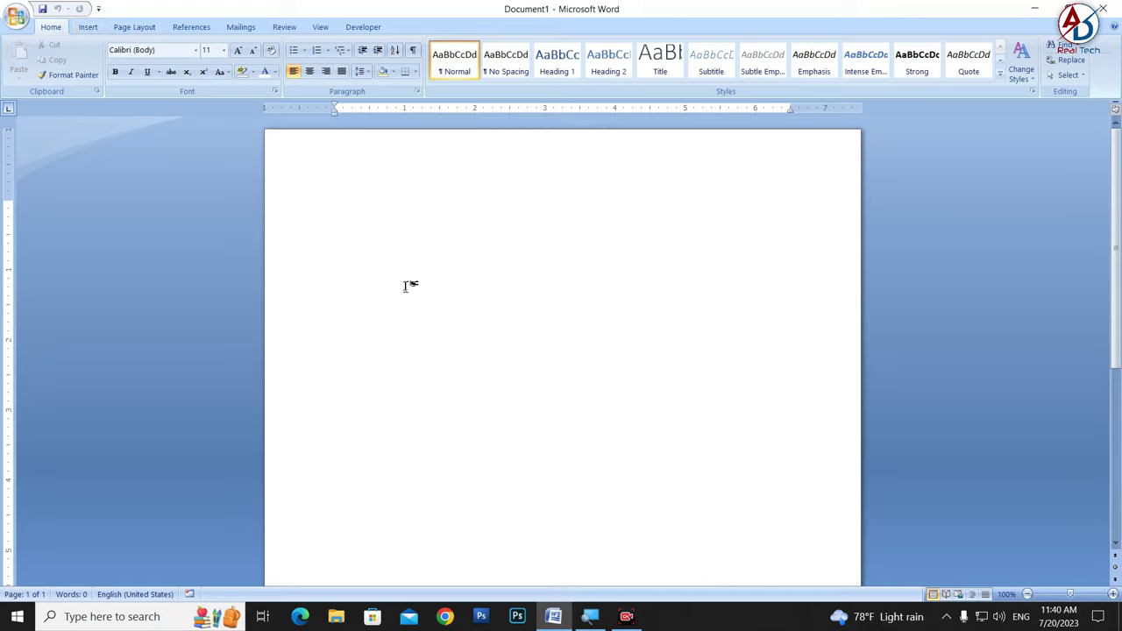
{"action": "left_click", "coordinate": [134, 28]}
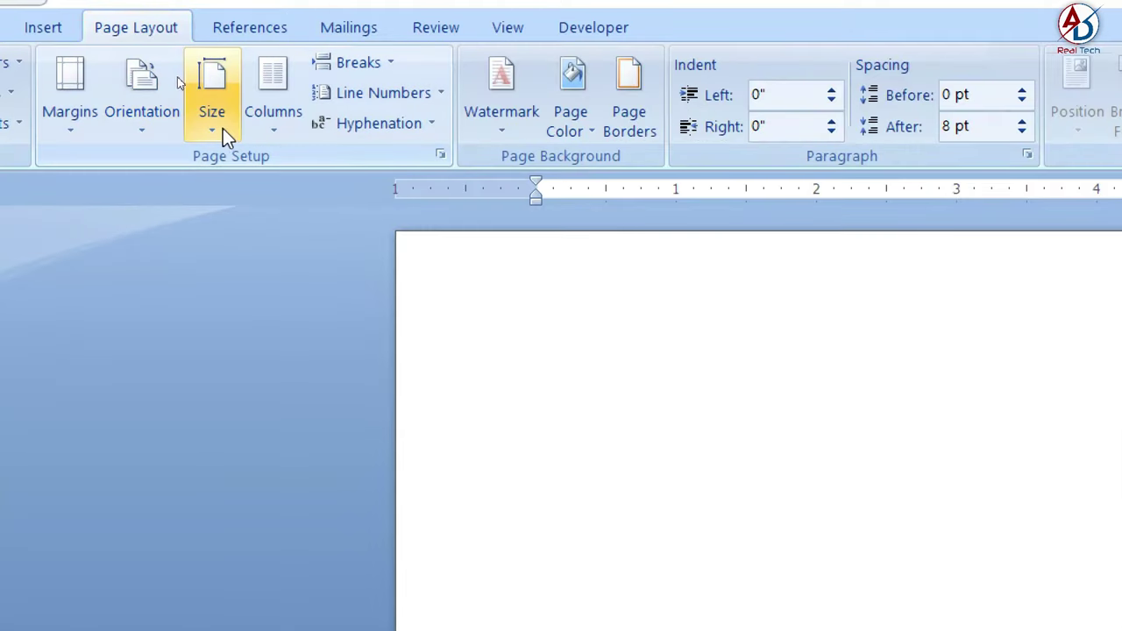
{"action": "left_click", "coordinate": [176, 78]}
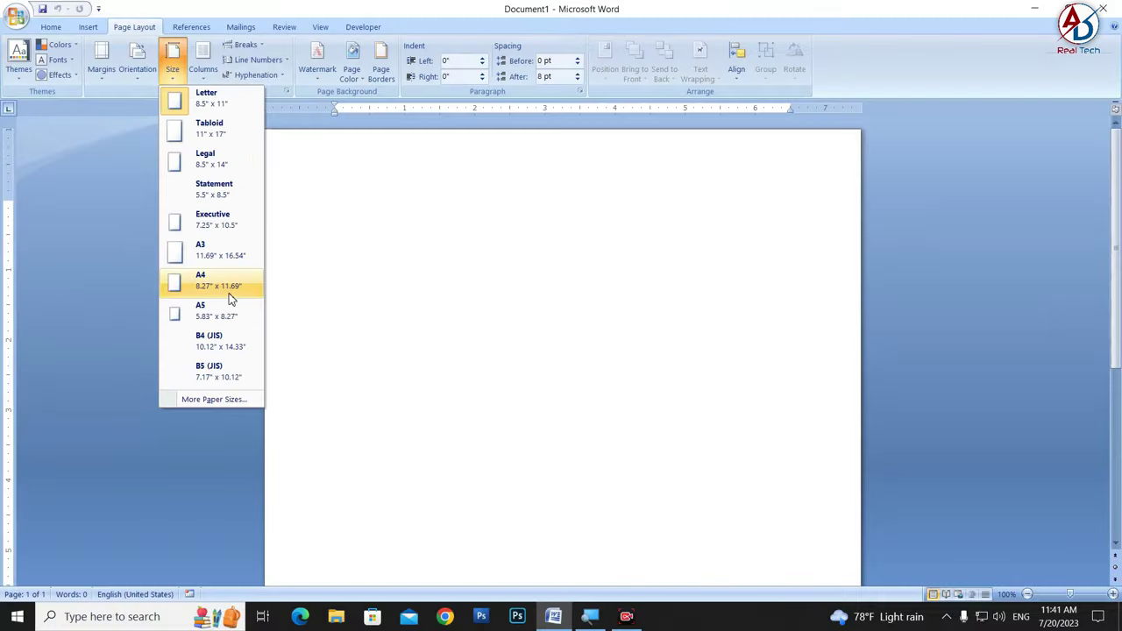
{"action": "left_click", "coordinate": [238, 300]}
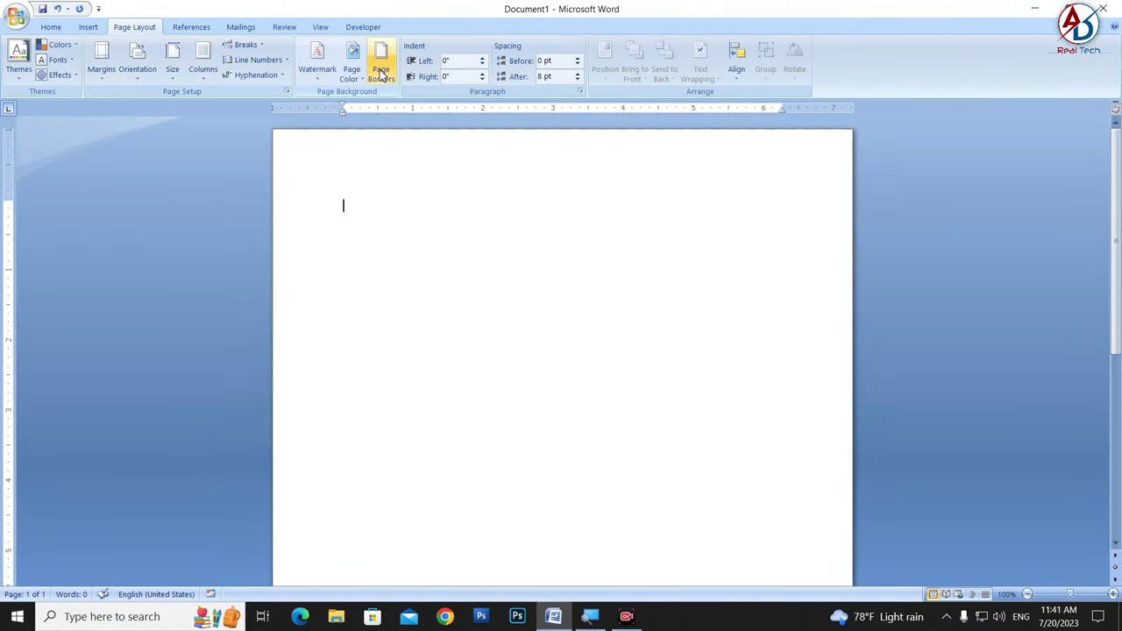
{"action": "left_click", "coordinate": [381, 74]}
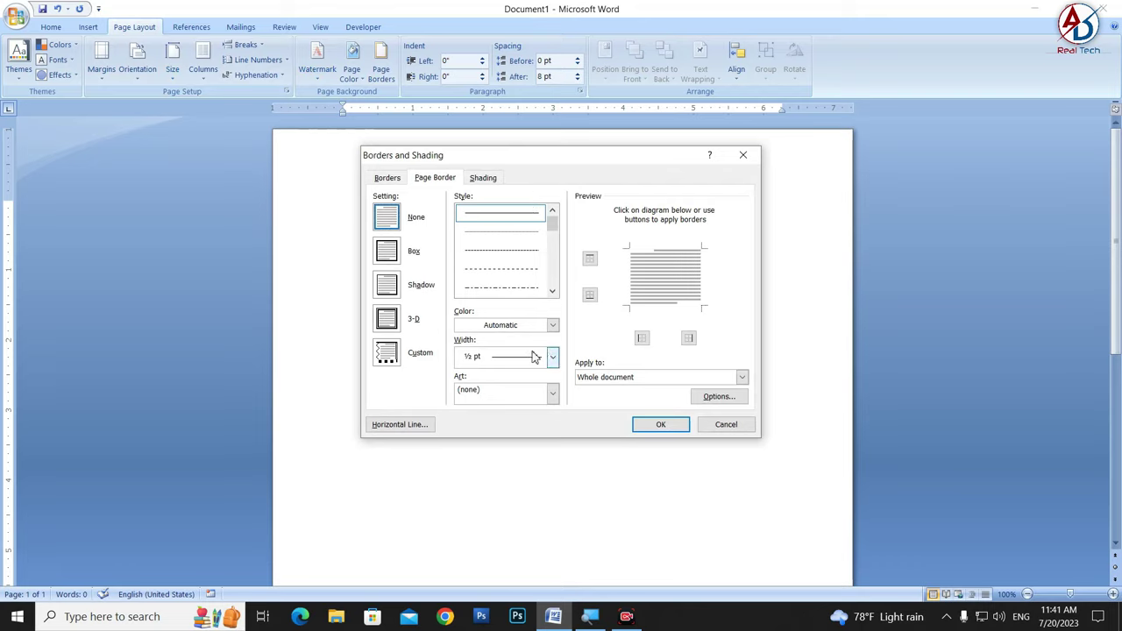
{"action": "left_click", "coordinate": [726, 424]}
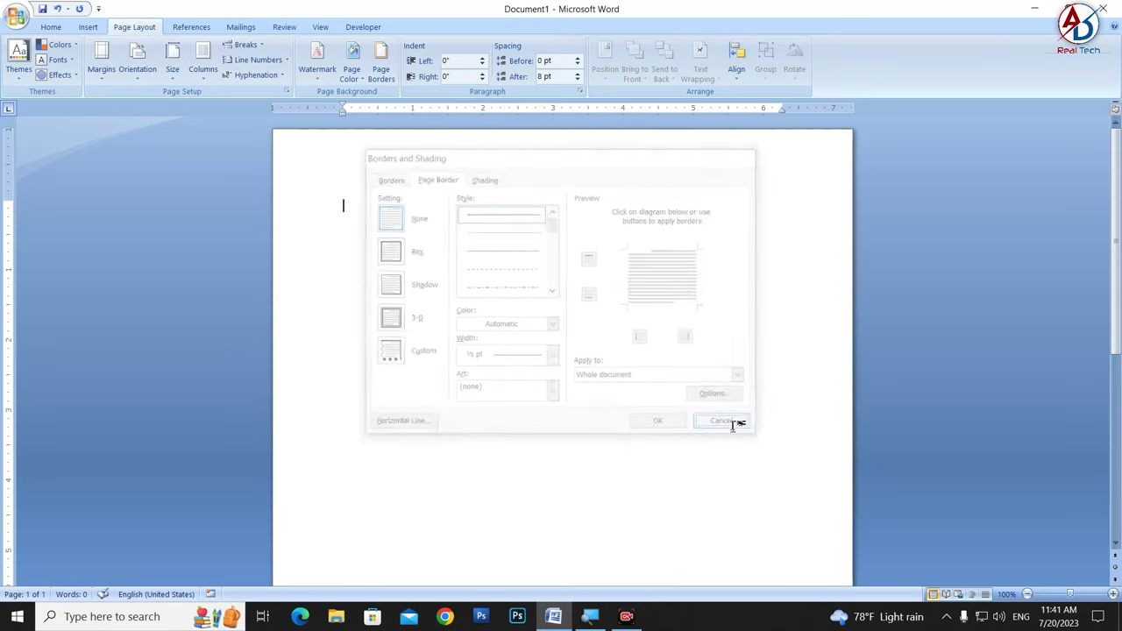
Step: Draw a rectangle from the page's top-left corner to its bottom-right corner
{"action": "left_click", "coordinate": [88, 27]}
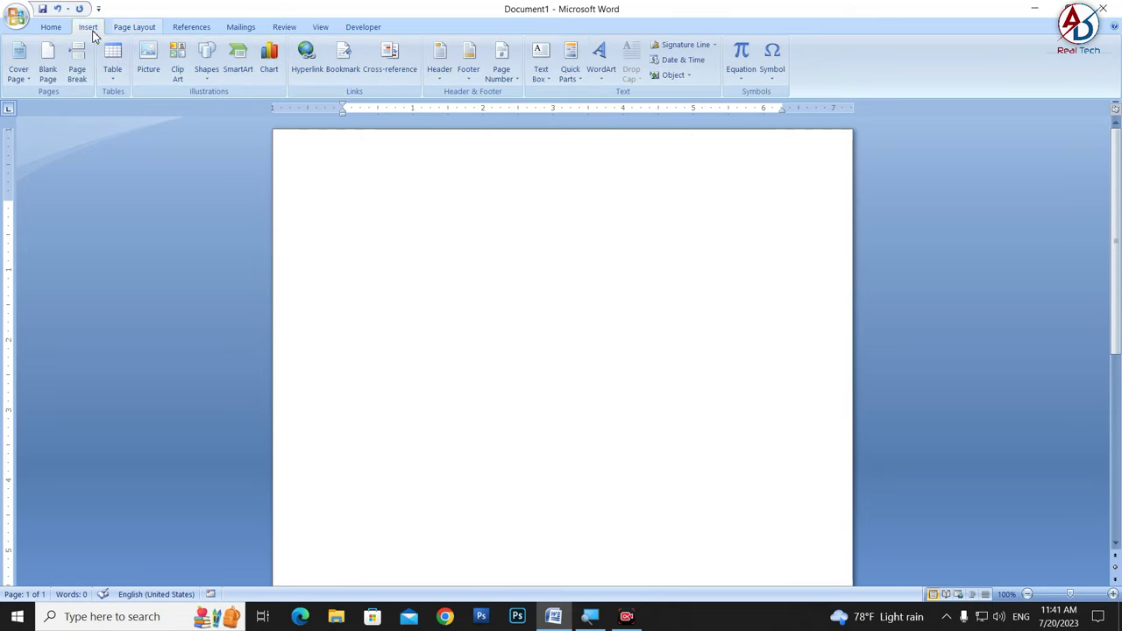
{"action": "left_click", "coordinate": [207, 75]}
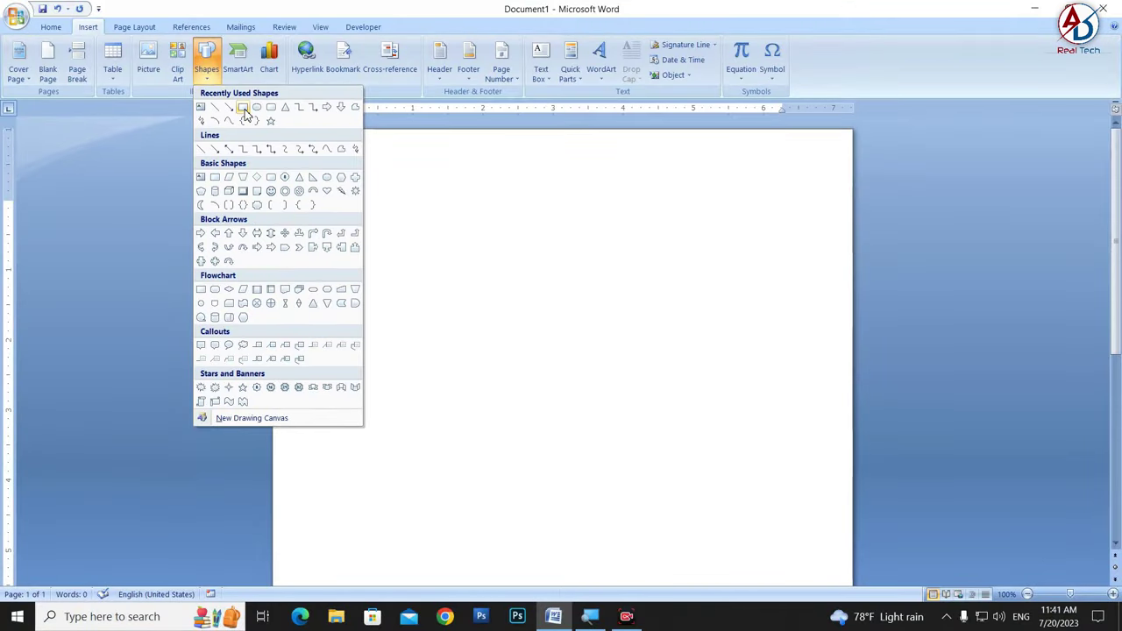
{"action": "left_click", "coordinate": [245, 110]}
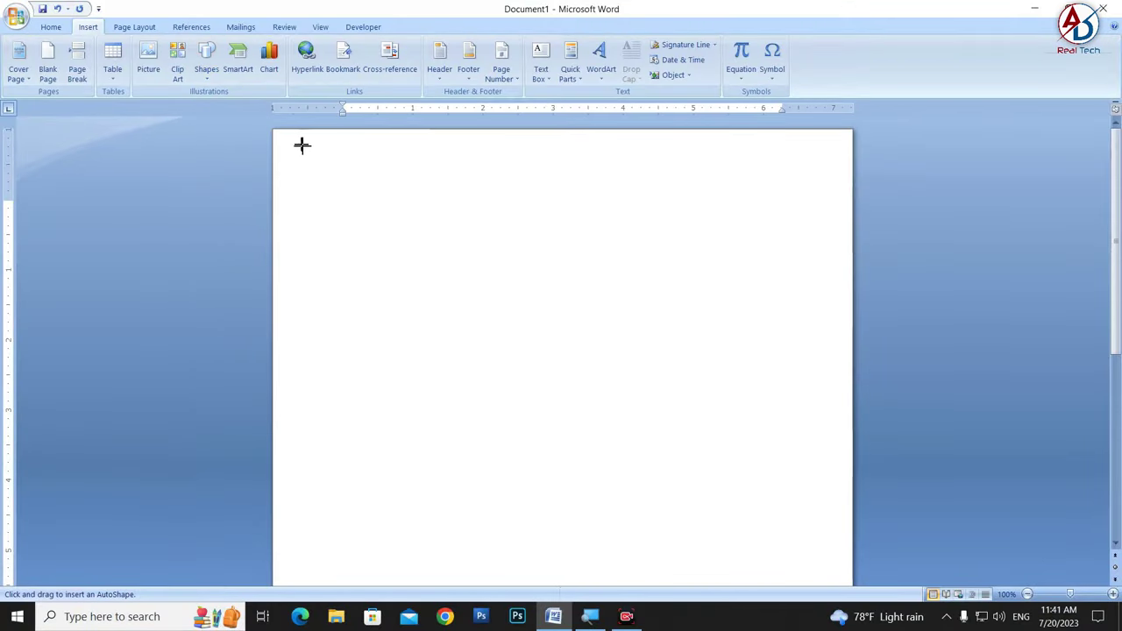
{"action": "scroll", "coordinate": [368, 237], "scroll_direction": "down", "scroll_amount": 3, "text": "ctrl"}
{"action": "scroll", "coordinate": [374, 255], "scroll_direction": "down", "scroll_amount": 1, "text": "ctrl"}
{"action": "scroll", "coordinate": [374, 255], "scroll_direction": "down", "scroll_amount": 1, "text": "ctrl"}
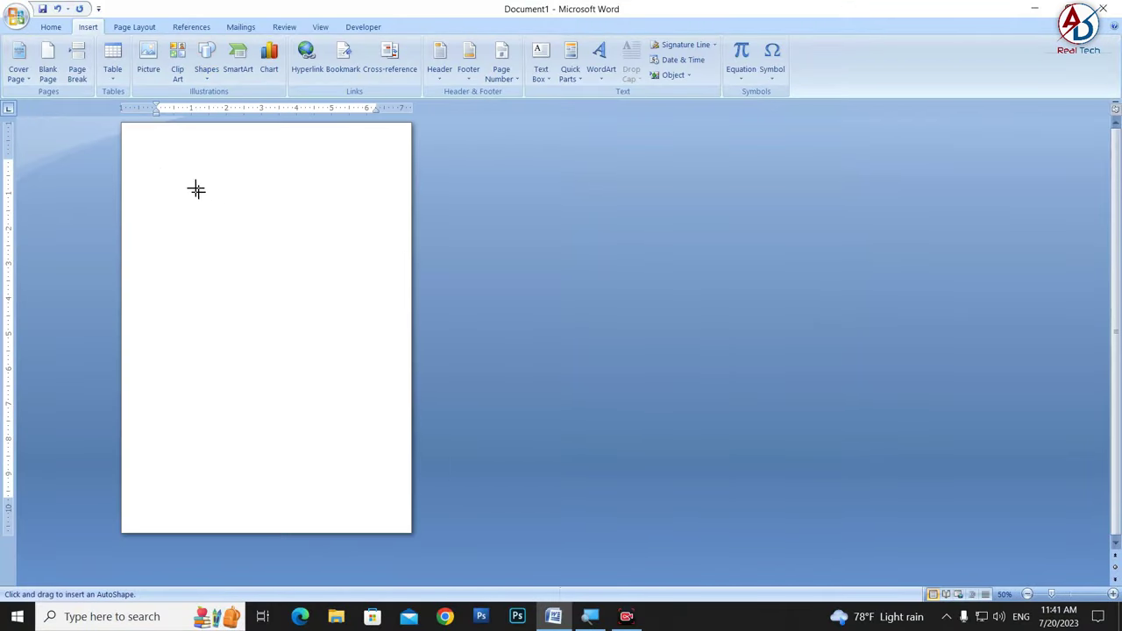
{"action": "left_click_drag", "start_coordinate": [131, 131], "coordinate": [397, 523]}
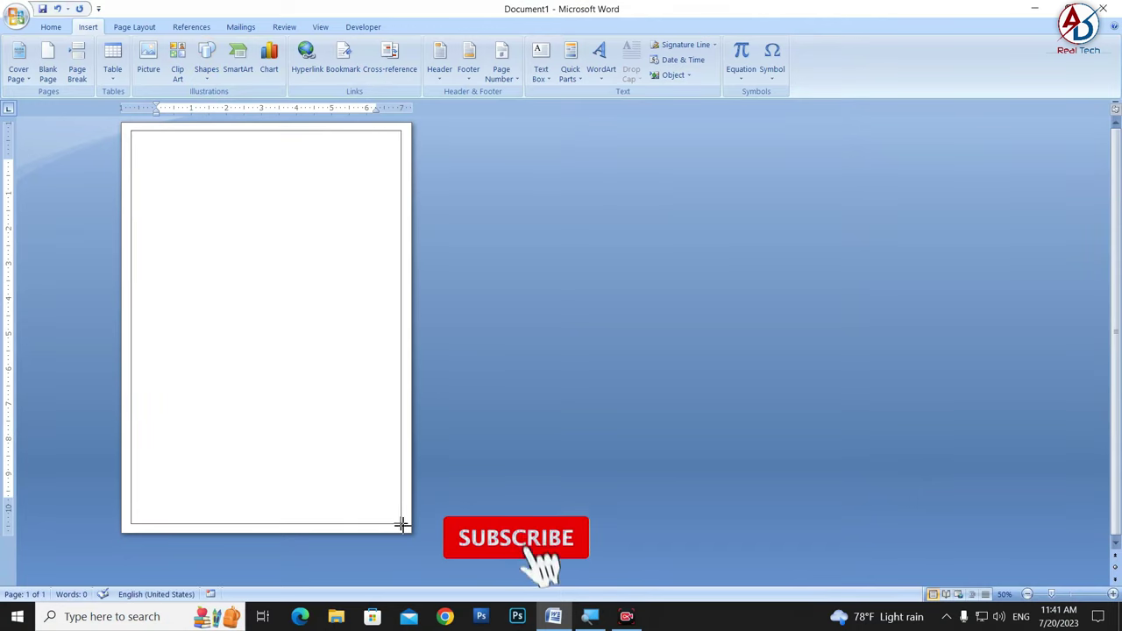
{"action": "left_click_drag", "start_coordinate": [397, 523], "coordinate": [401, 523]}
{"action": "scroll", "coordinate": [388, 362], "scroll_direction": "up", "scroll_amount": 4, "text": "ctrl"}
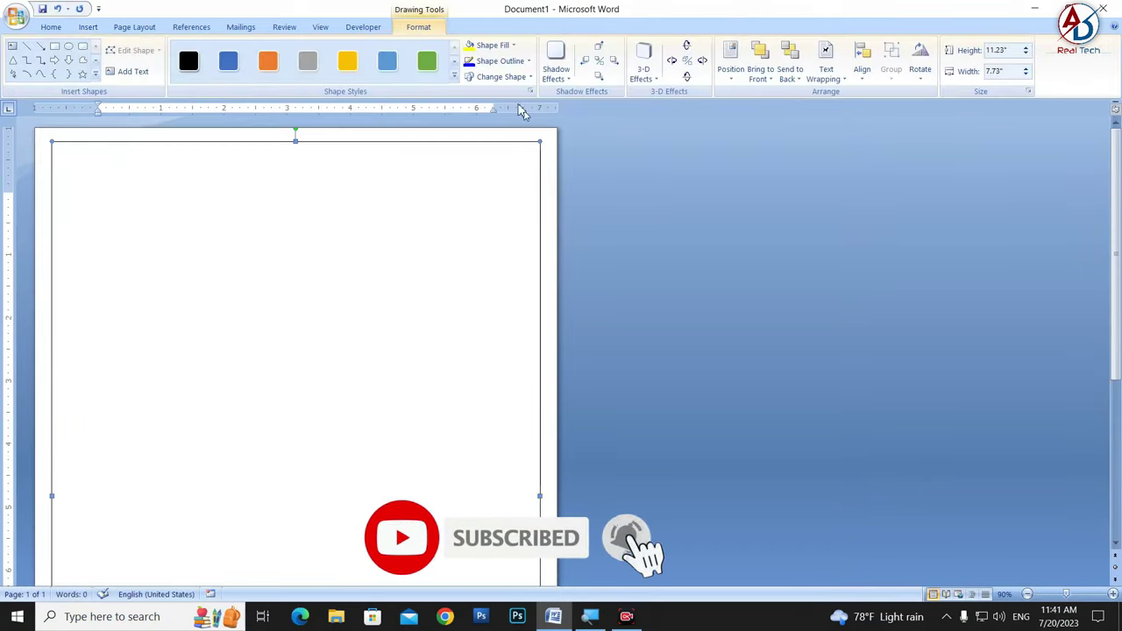
Step: Give the rectangle No Fill and a 6 pt outline weight
{"action": "left_click", "coordinate": [505, 46]}
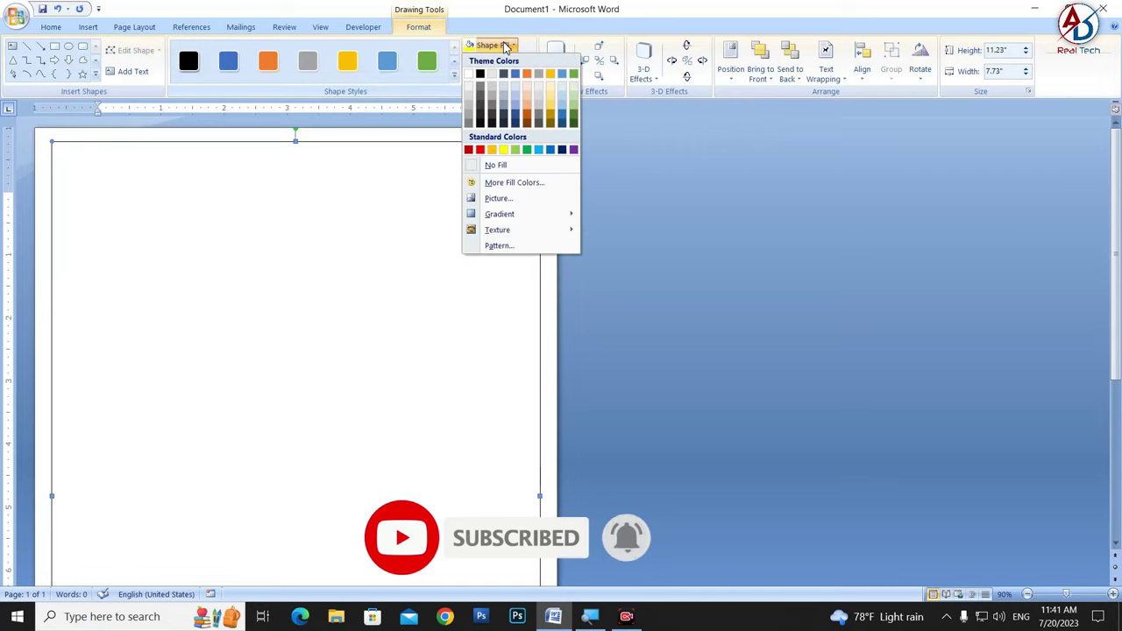
{"action": "left_click", "coordinate": [513, 171]}
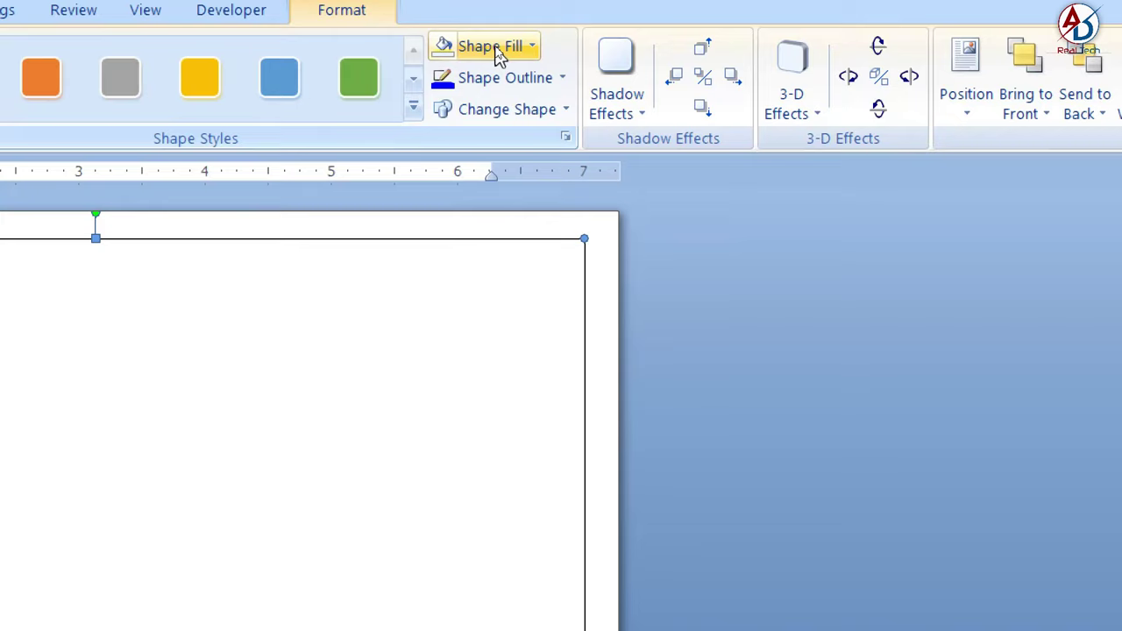
{"action": "left_click", "coordinate": [496, 49]}
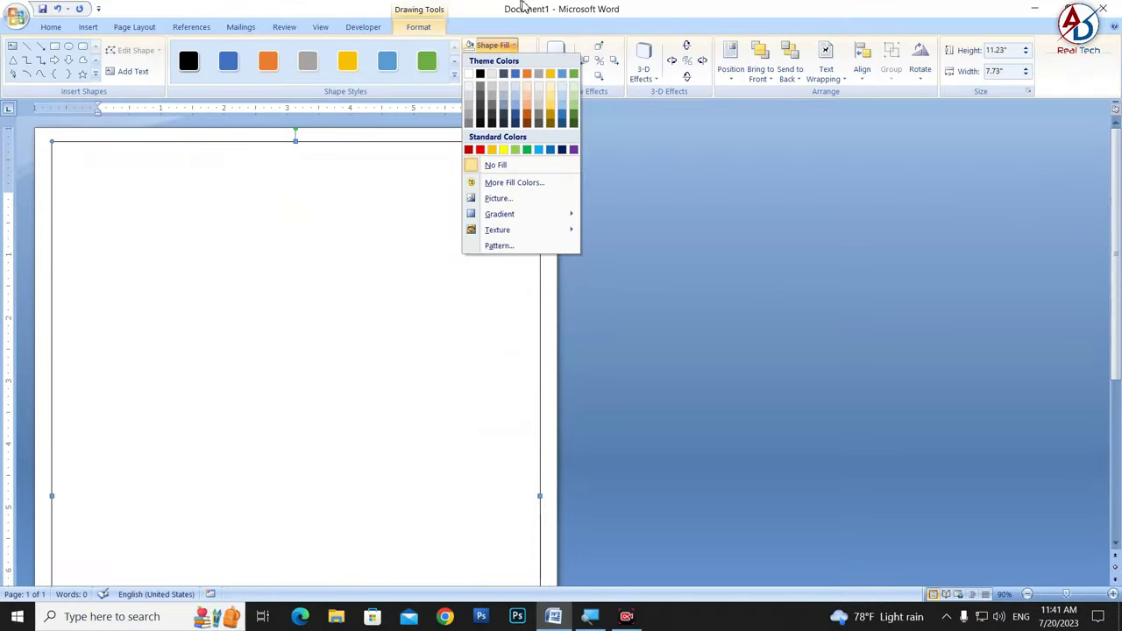
{"action": "left_click", "coordinate": [503, 288]}
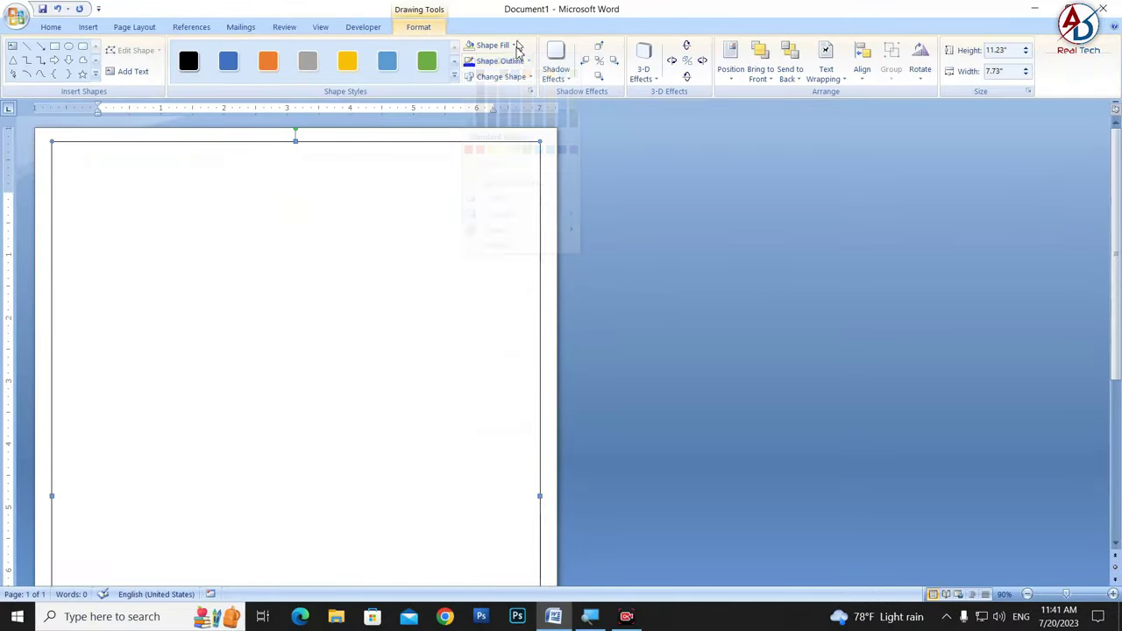
{"action": "left_click", "coordinate": [511, 75]}
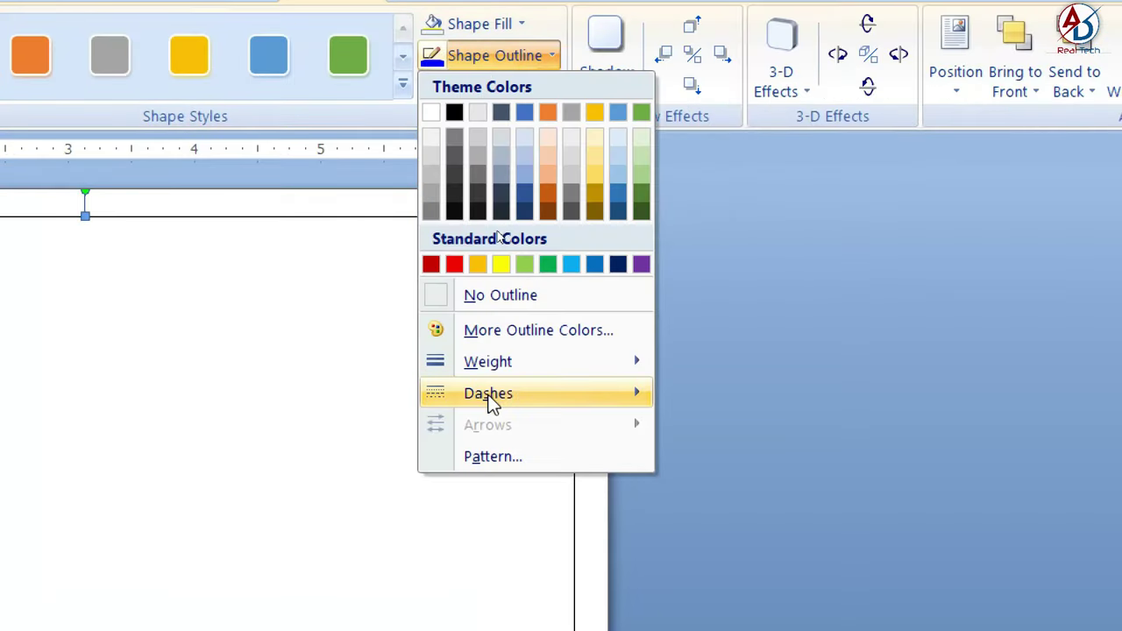
{"action": "mouse_move", "coordinate": [497, 365]}
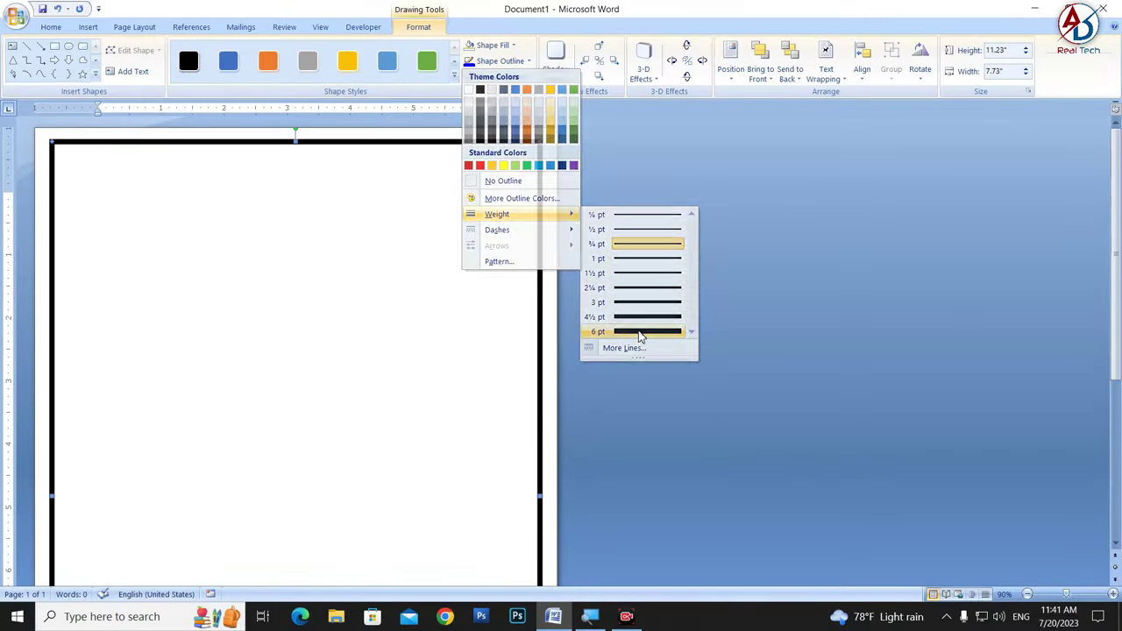
{"action": "left_click", "coordinate": [641, 333]}
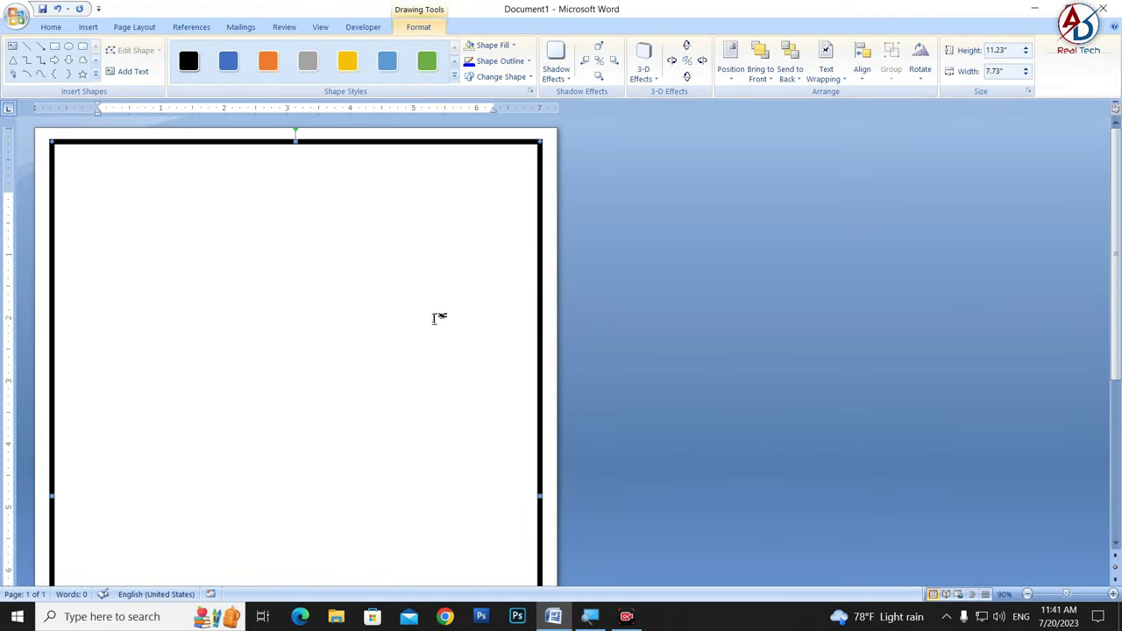
{"action": "left_click", "coordinate": [434, 318]}
{"action": "scroll", "coordinate": [434, 320], "scroll_direction": "down", "scroll_amount": 4, "text": "ctrl"}
{"action": "scroll", "coordinate": [429, 343], "scroll_direction": "up", "scroll_amount": 1, "text": "ctrl"}
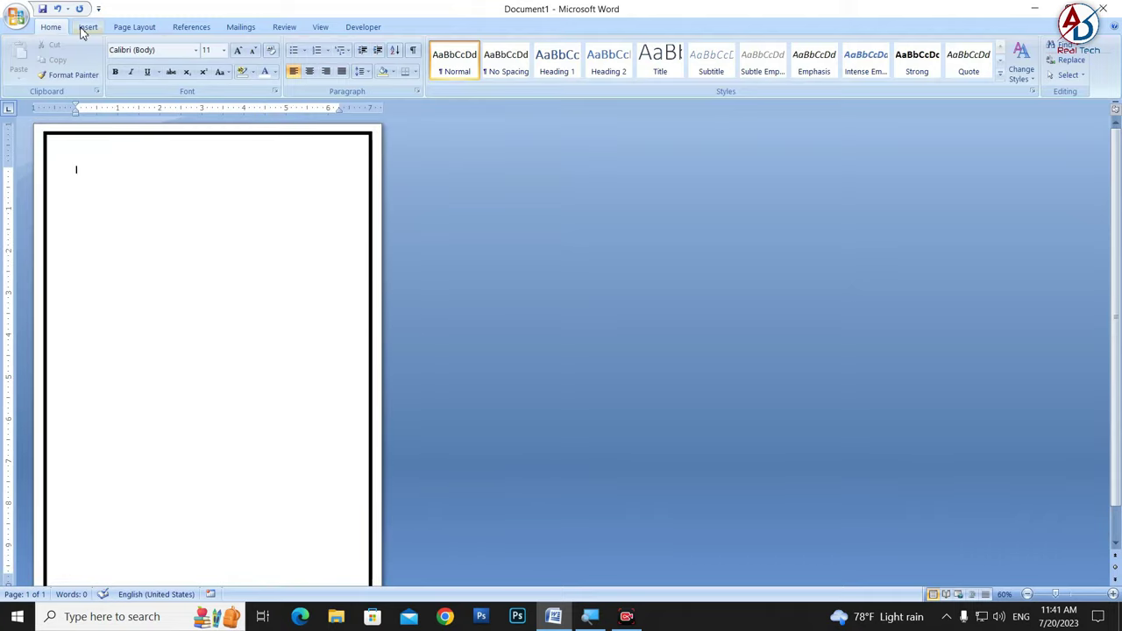
{"action": "scroll", "coordinate": [244, 251], "scroll_direction": "up", "scroll_amount": 5, "text": "ctrl"}
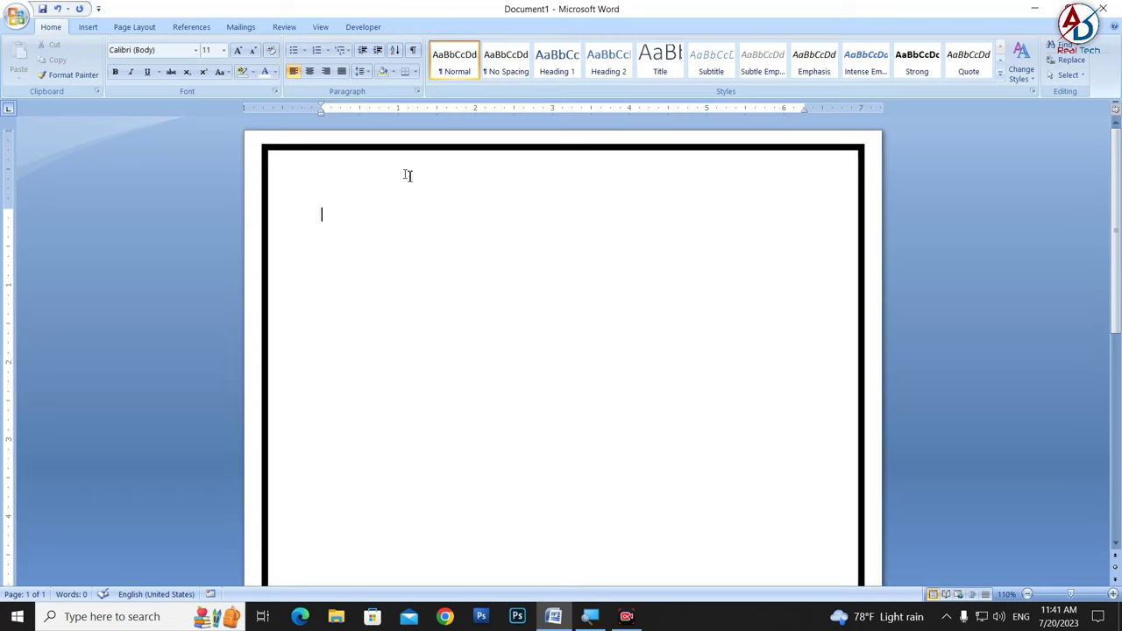
{"action": "left_click", "coordinate": [91, 28]}
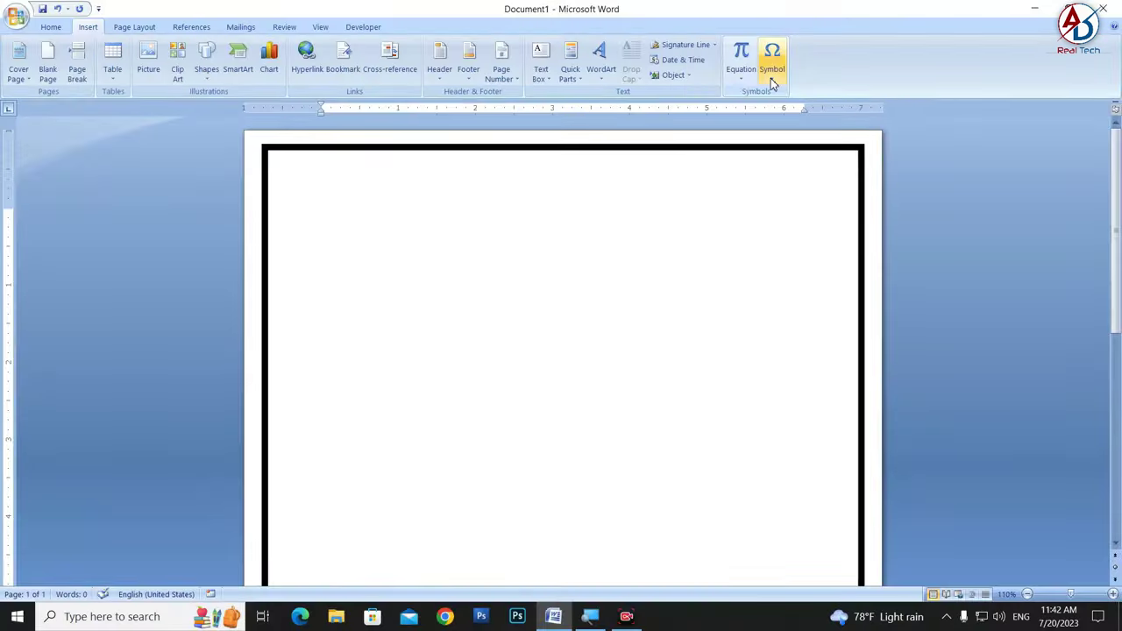
Step: Open the More Symbols dialog and resize it over the page to show more symbols
{"action": "left_click", "coordinate": [773, 83]}
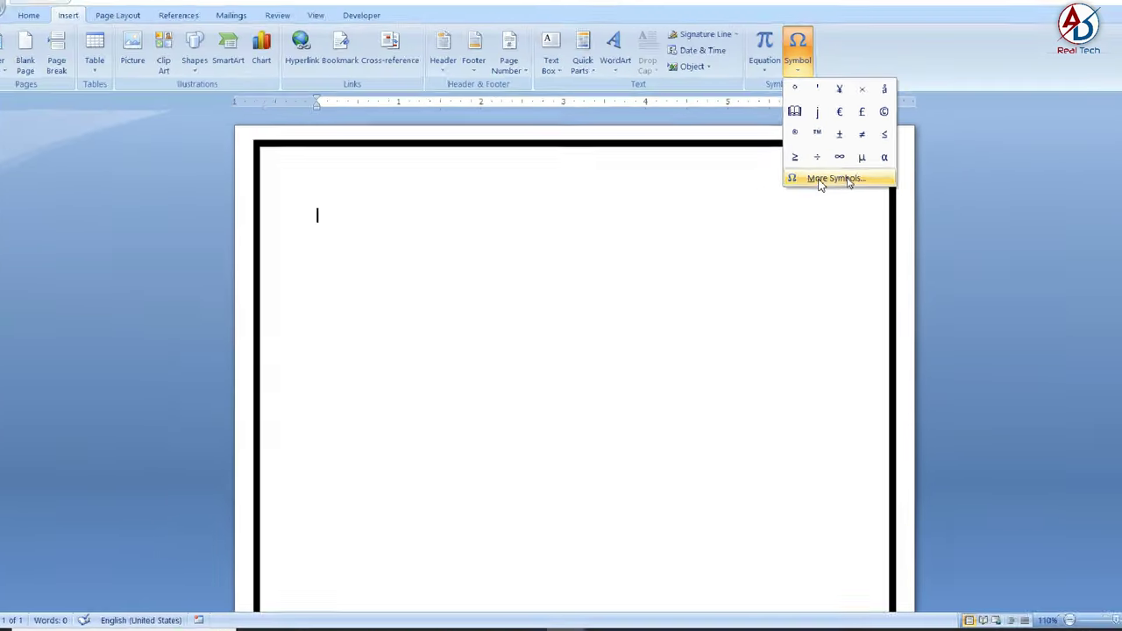
{"action": "left_click", "coordinate": [815, 181]}
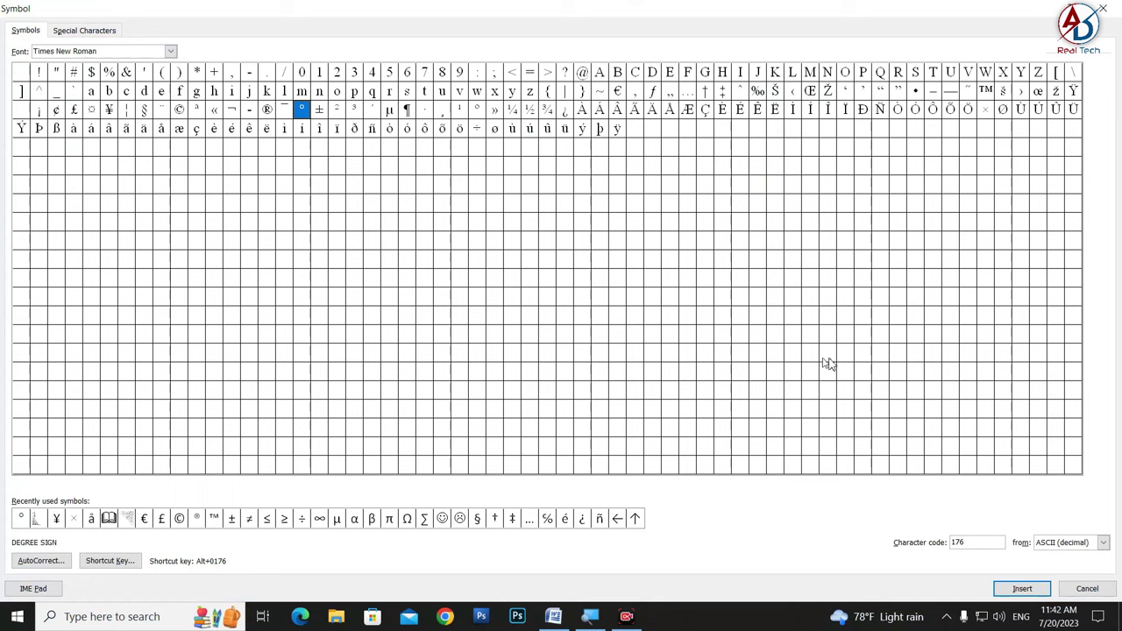
{"action": "double_click", "coordinate": [646, 15]}
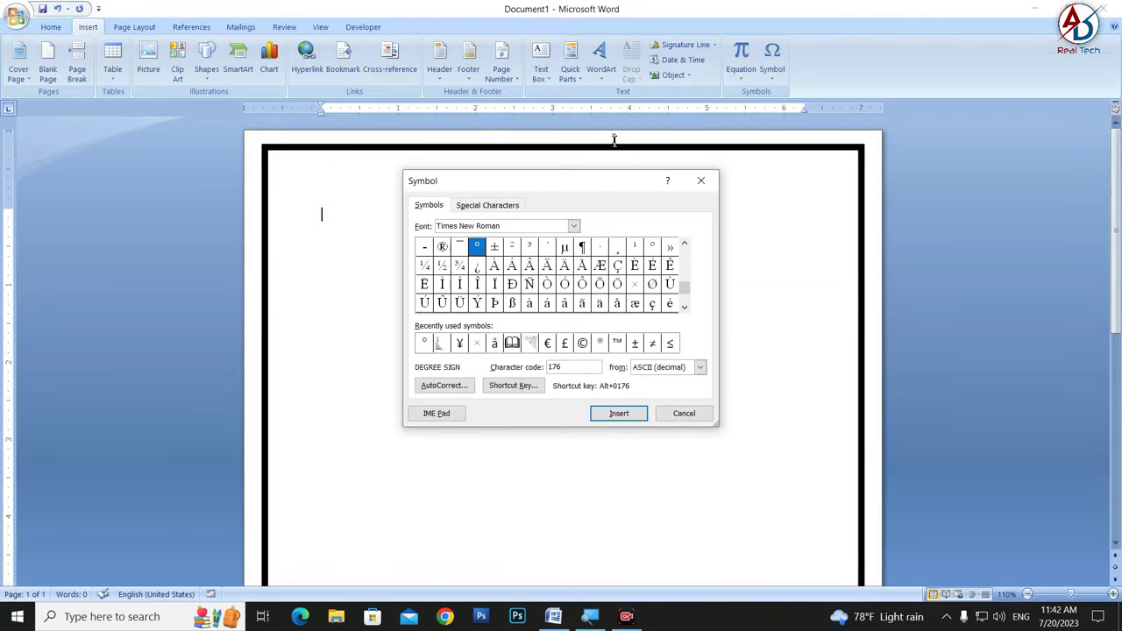
{"action": "left_click_drag", "start_coordinate": [579, 189], "coordinate": [600, 200]}
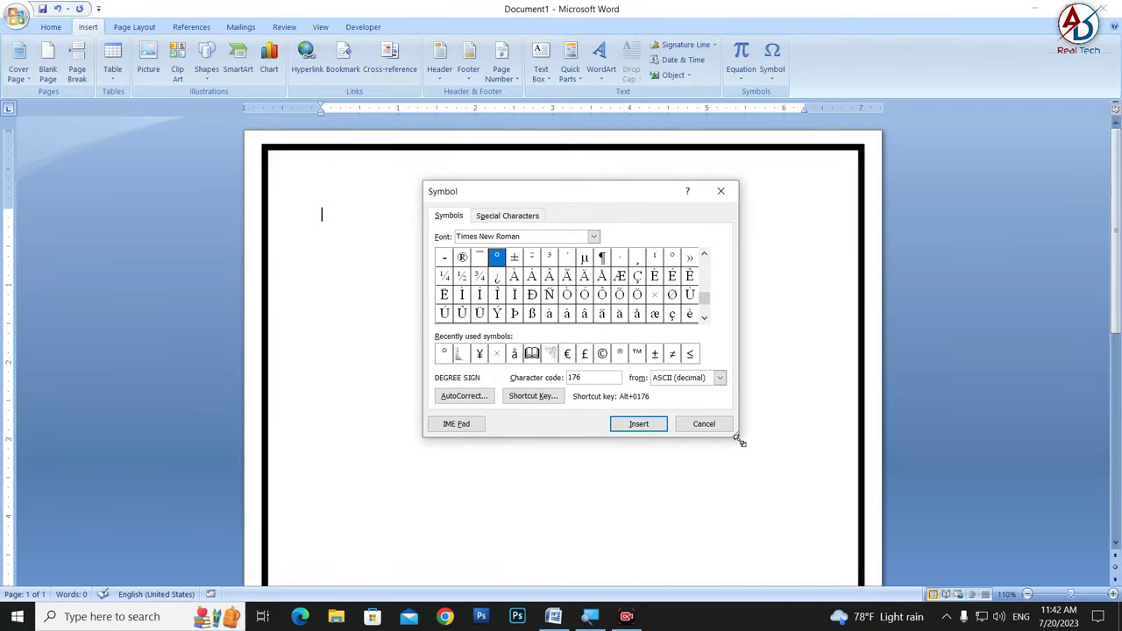
{"action": "left_click_drag", "start_coordinate": [740, 439], "coordinate": [829, 443]}
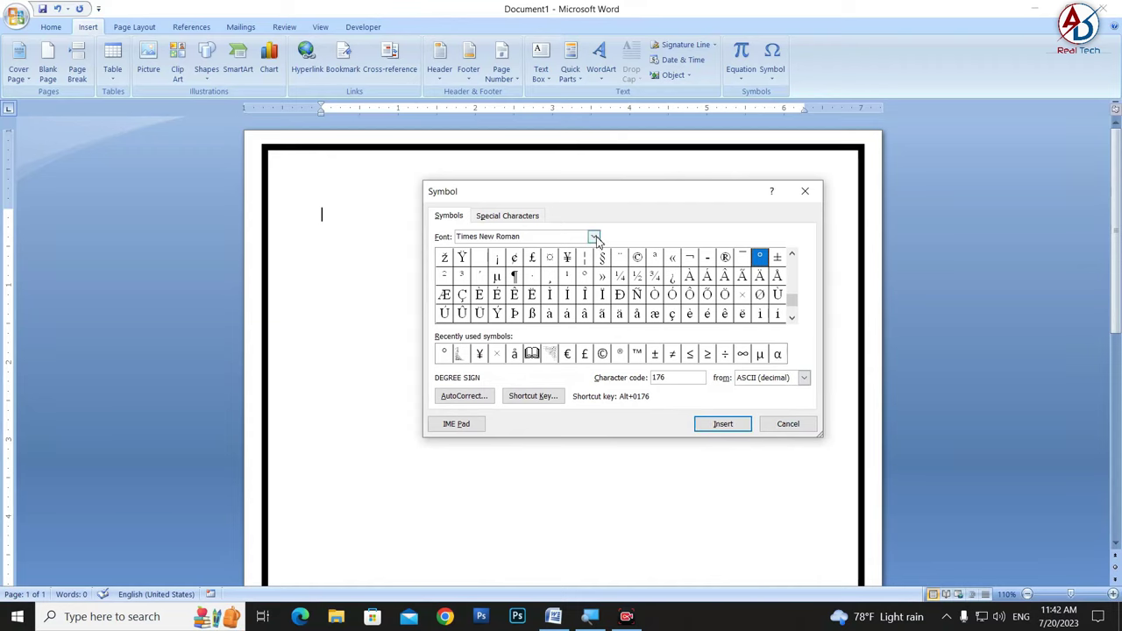
Step: Browse the Akruti Image symbol fonts from 02 through 08, ending on 09Akruti Image
{"action": "left_click", "coordinate": [594, 237]}
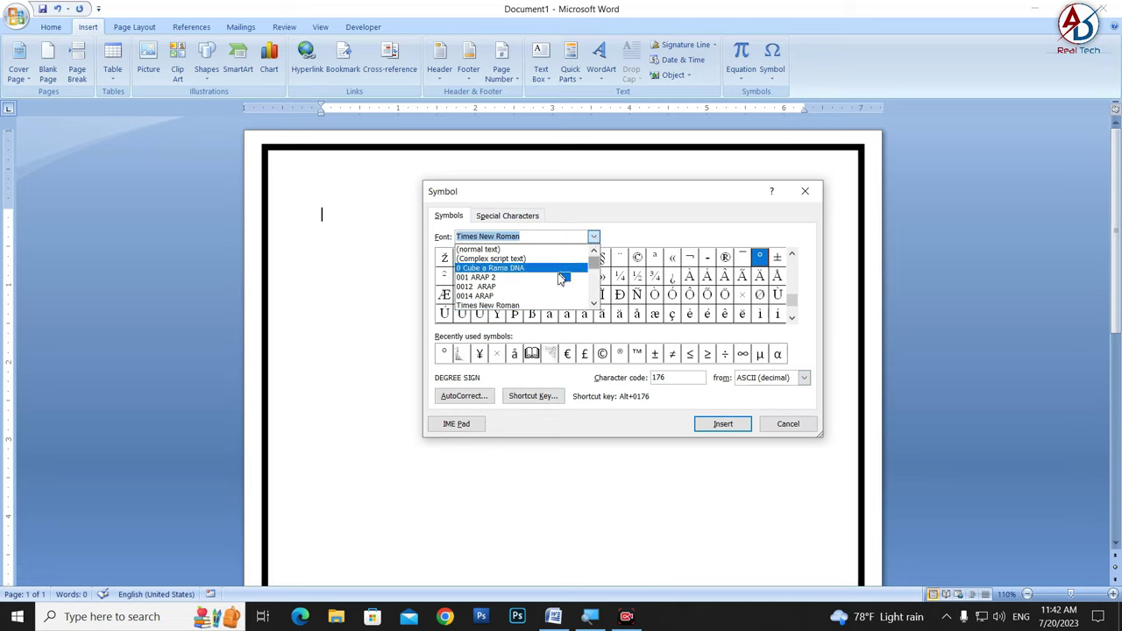
{"action": "scroll", "coordinate": [557, 280], "scroll_direction": "down", "scroll_amount": 2}
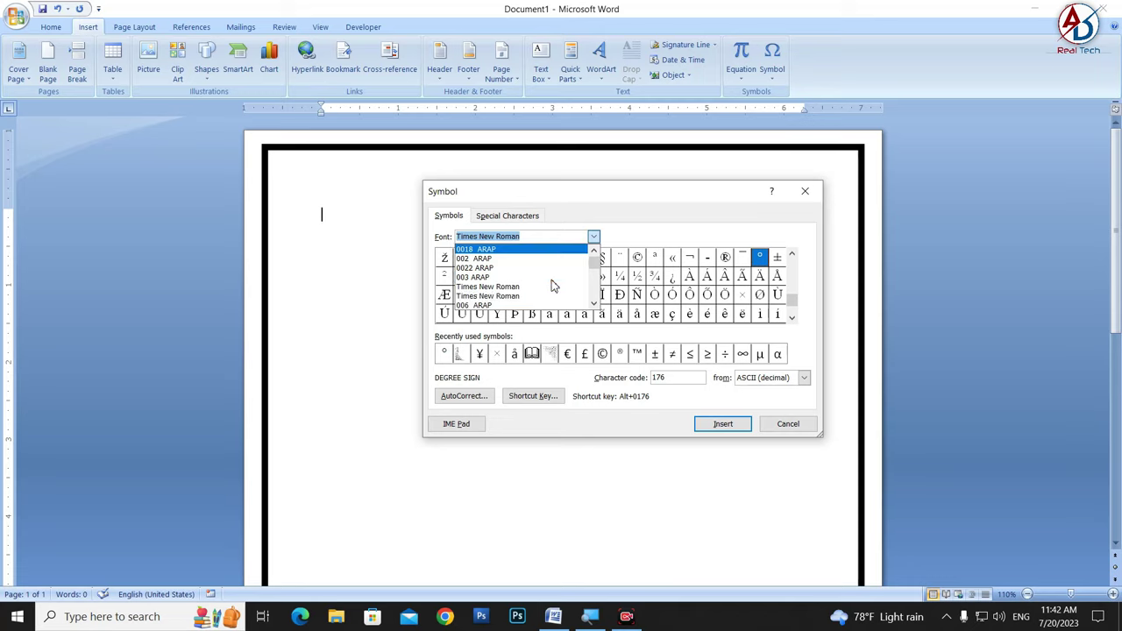
{"action": "scroll", "coordinate": [554, 285], "scroll_direction": "down", "scroll_amount": 2}
{"action": "scroll", "coordinate": [555, 285], "scroll_direction": "down", "scroll_amount": 1}
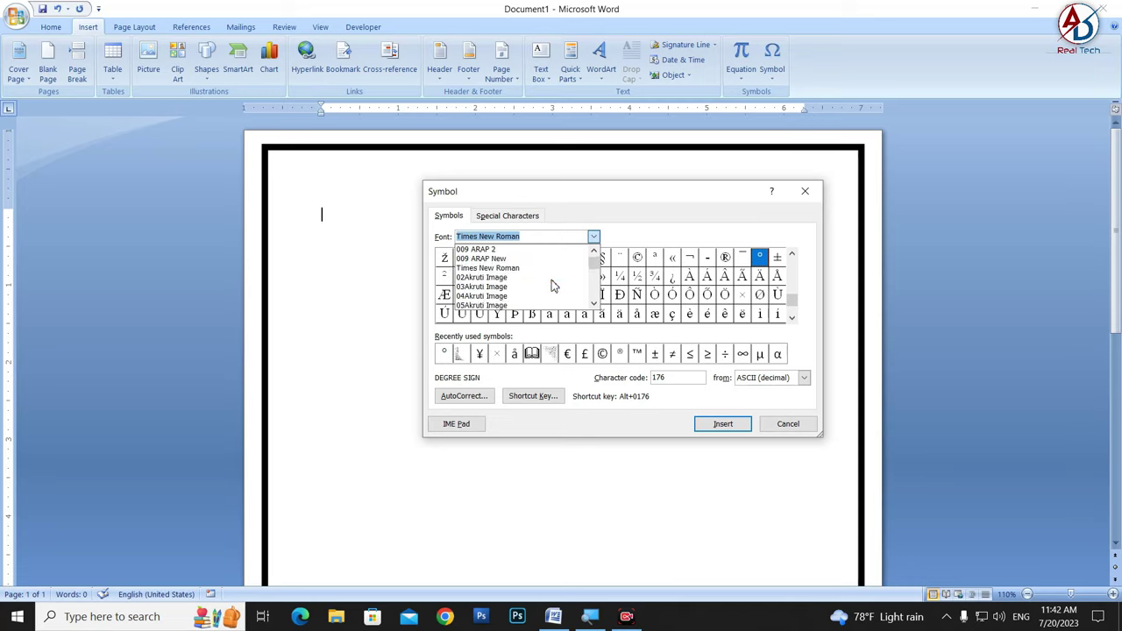
{"action": "scroll", "coordinate": [553, 285], "scroll_direction": "down", "scroll_amount": 1}
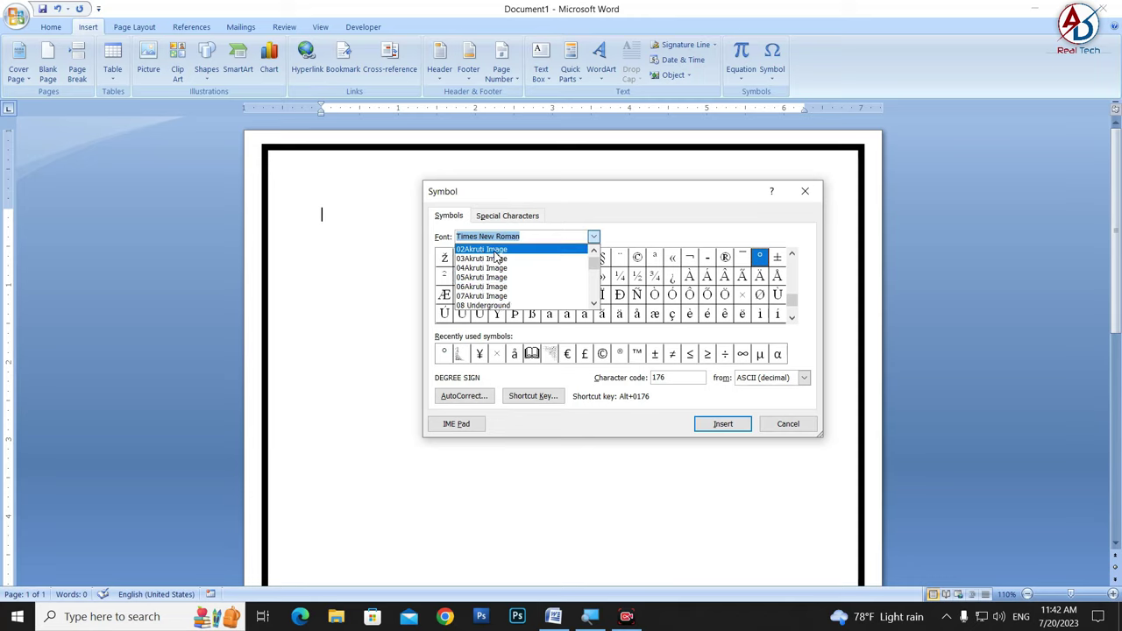
{"action": "scroll", "coordinate": [496, 256], "scroll_direction": "down", "scroll_amount": 1}
{"action": "scroll", "coordinate": [496, 256], "scroll_direction": "up", "scroll_amount": 1}
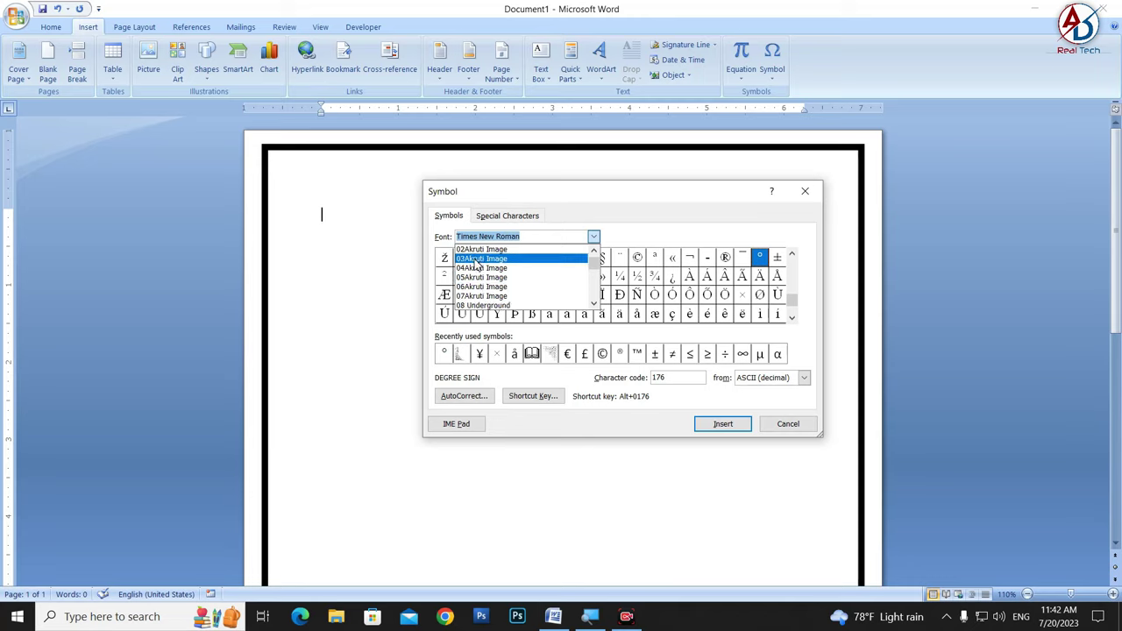
{"action": "left_click", "coordinate": [486, 250]}
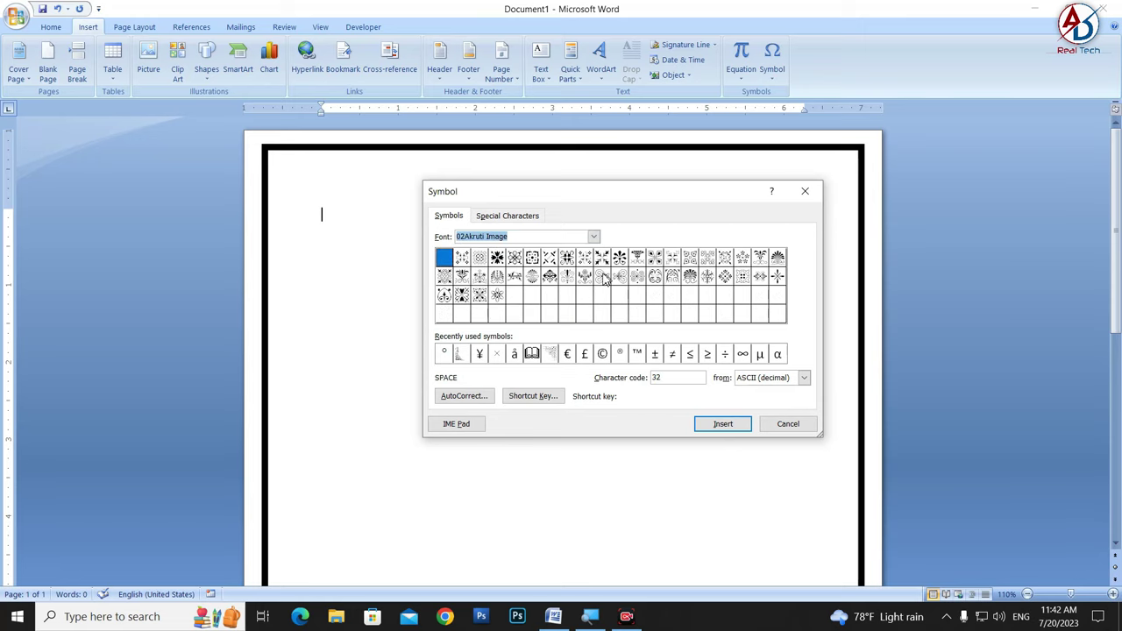
{"action": "left_click", "coordinate": [594, 237]}
{"action": "left_click", "coordinate": [568, 258]}
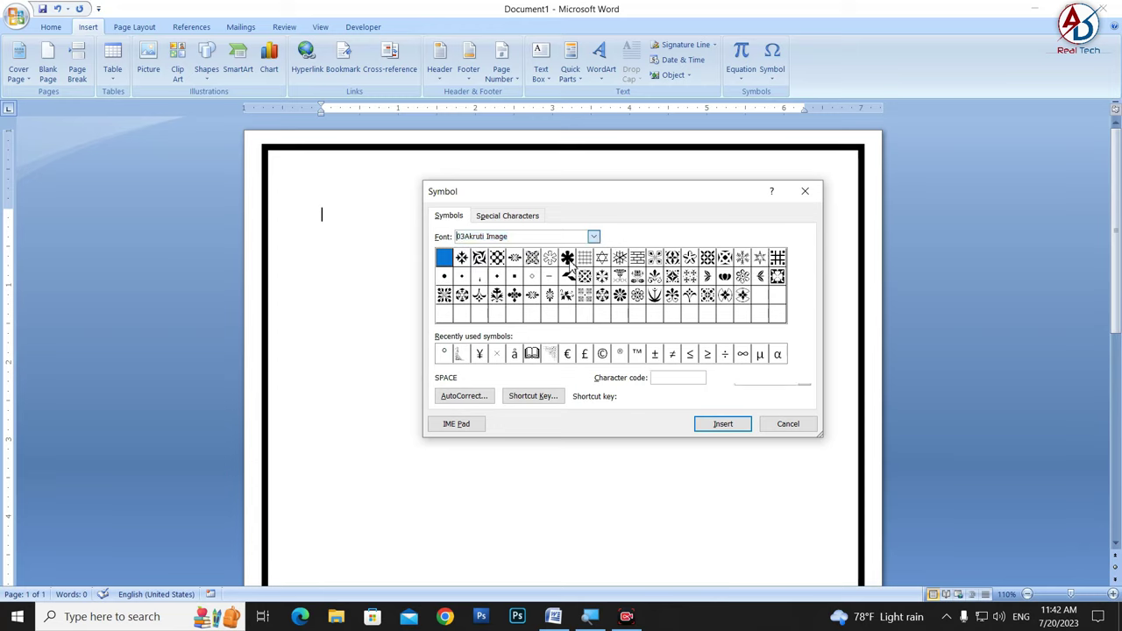
{"action": "left_click", "coordinate": [593, 237]}
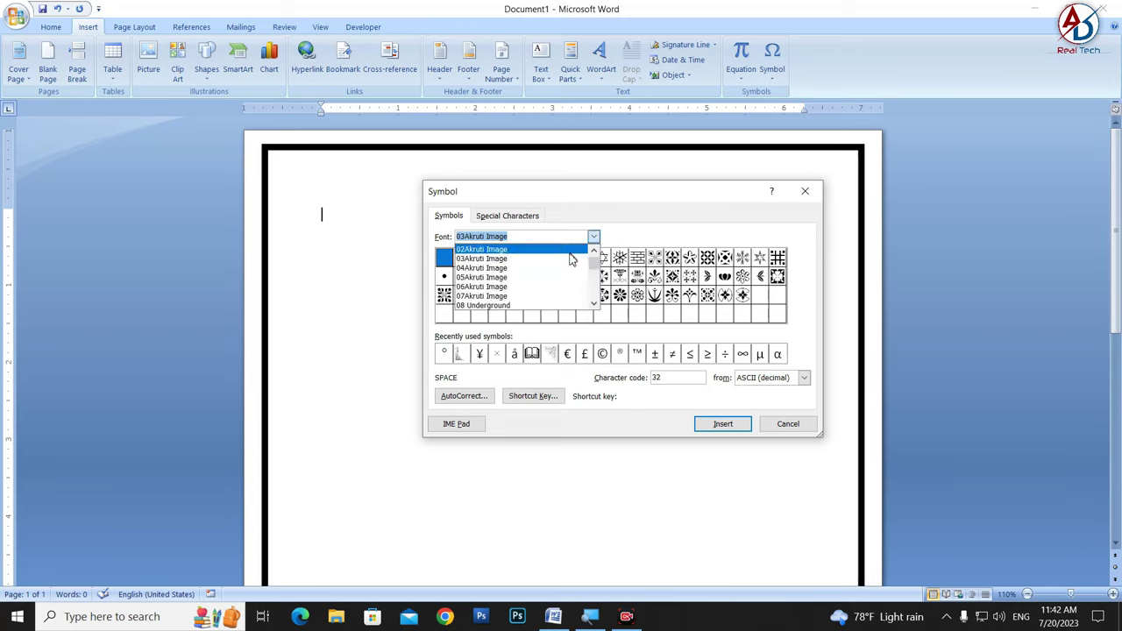
{"action": "left_click", "coordinate": [575, 267]}
{"action": "left_click", "coordinate": [593, 237]}
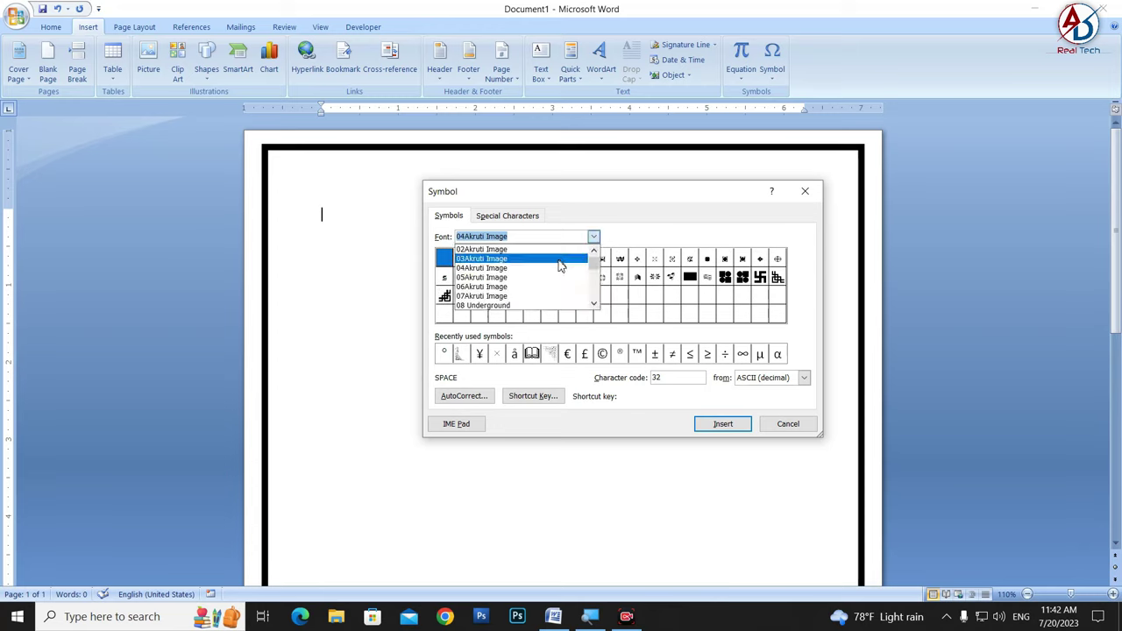
{"action": "left_click", "coordinate": [552, 276]}
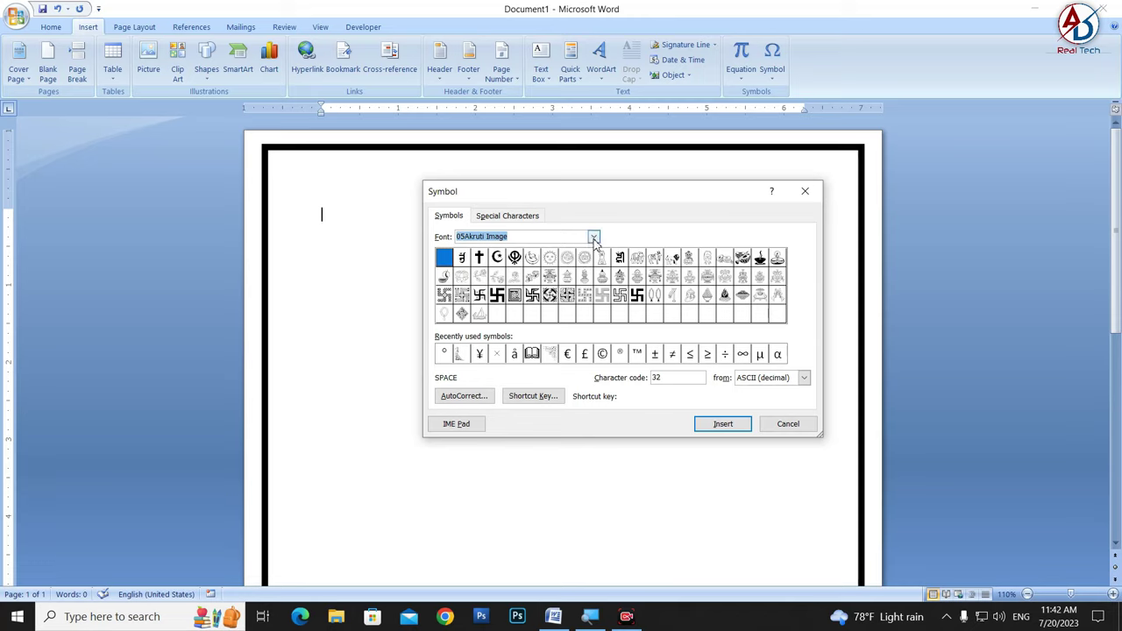
{"action": "left_click", "coordinate": [594, 236]}
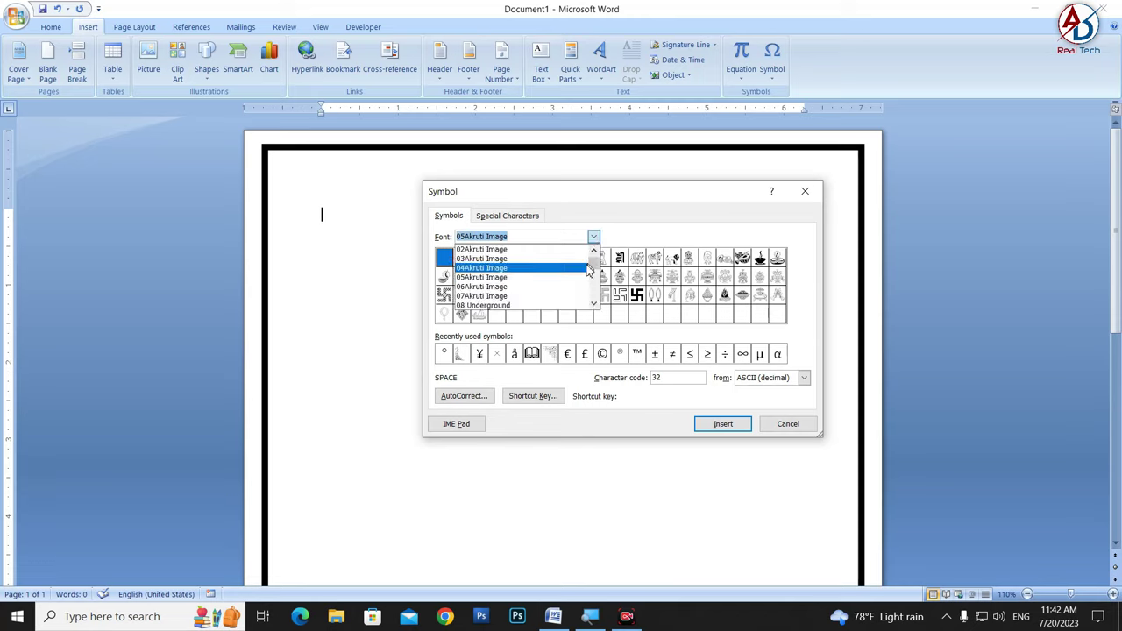
{"action": "left_click", "coordinate": [568, 289]}
{"action": "left_click", "coordinate": [594, 237]}
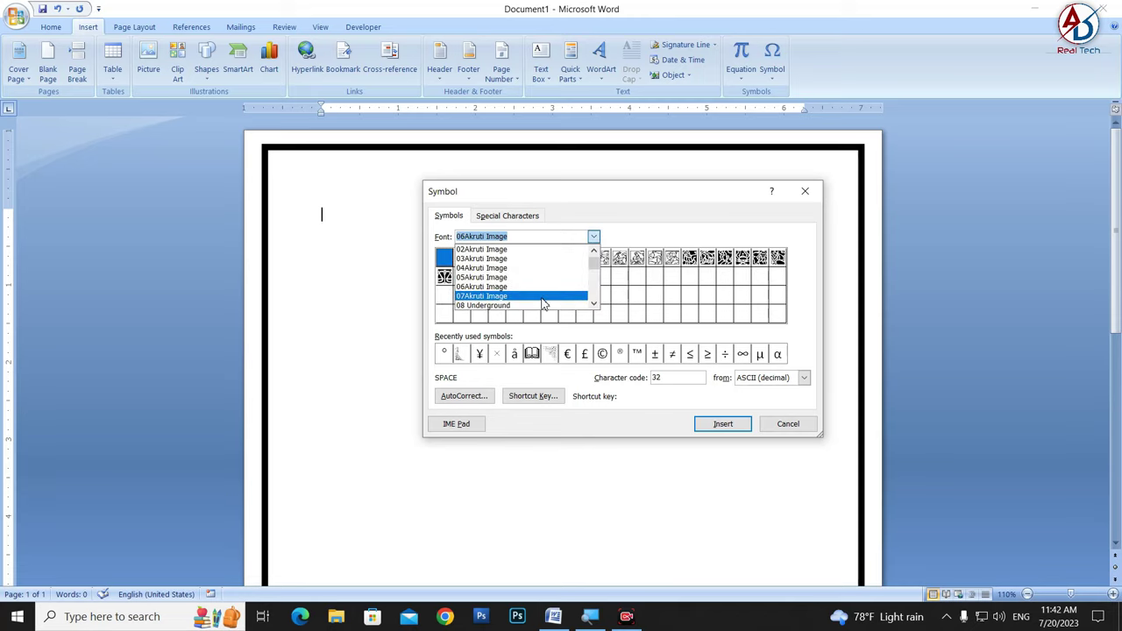
{"action": "left_click", "coordinate": [546, 301]}
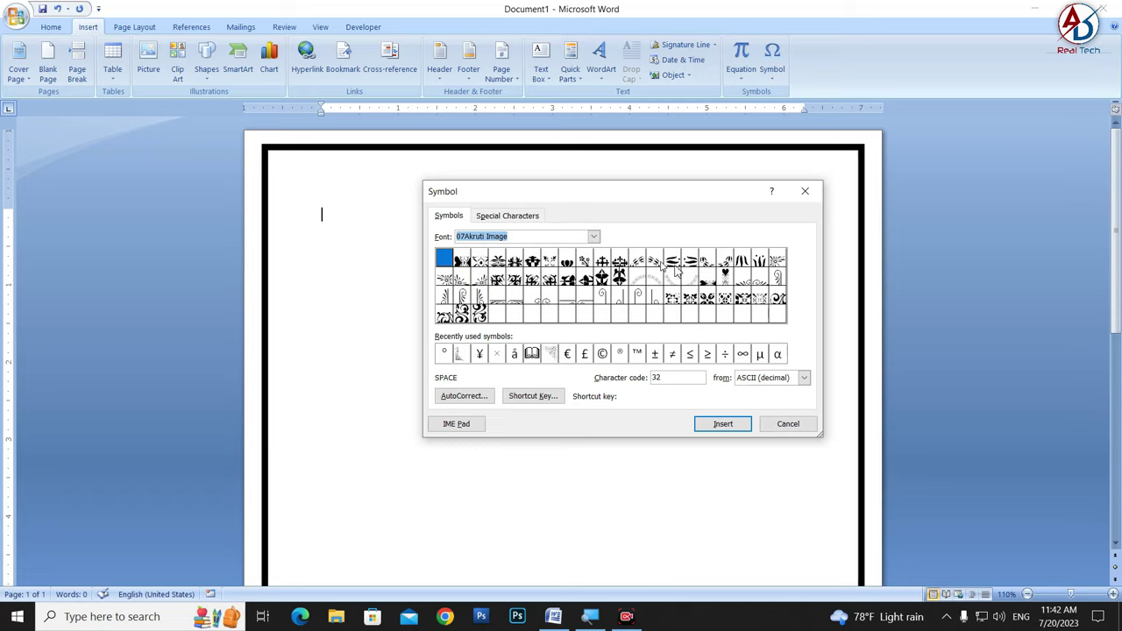
{"action": "left_click", "coordinate": [594, 237]}
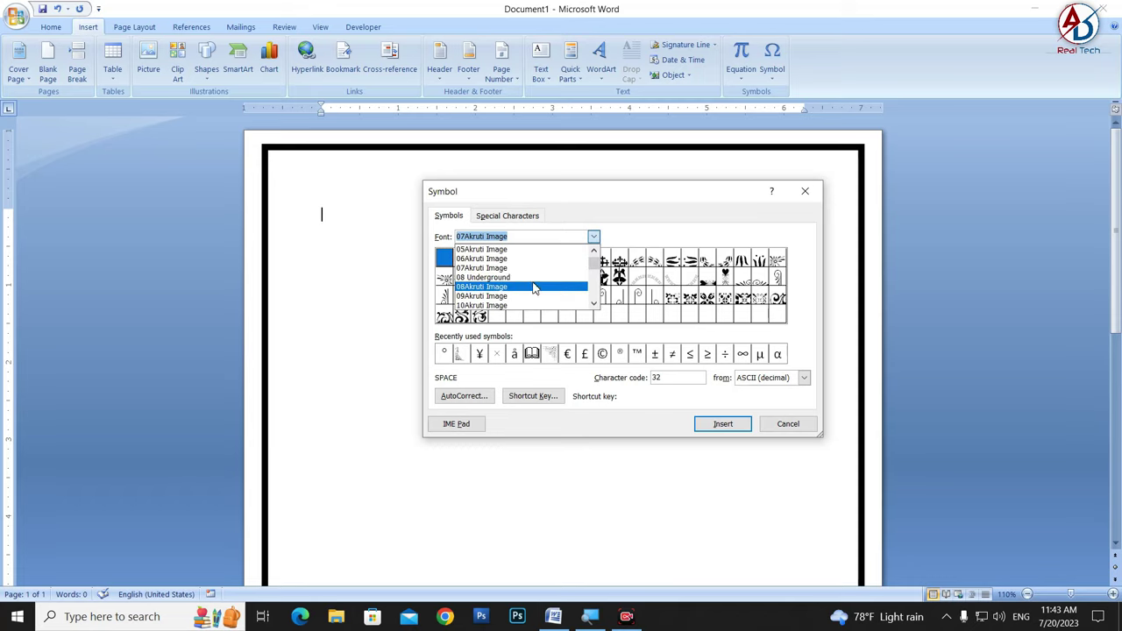
{"action": "left_click", "coordinate": [535, 288]}
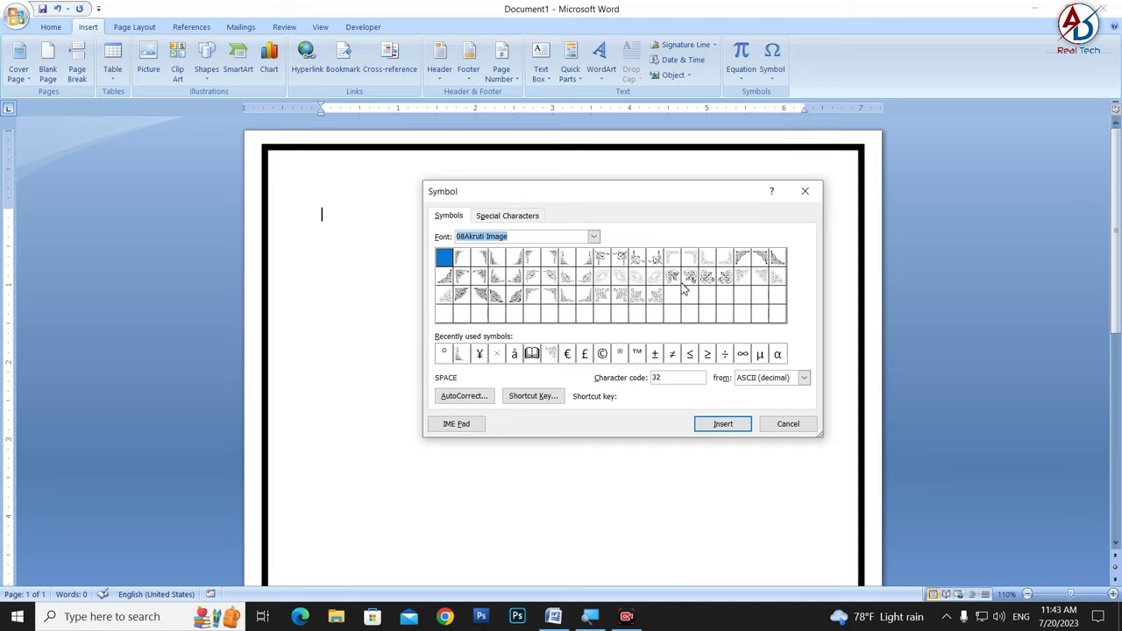
{"action": "left_click", "coordinate": [593, 237]}
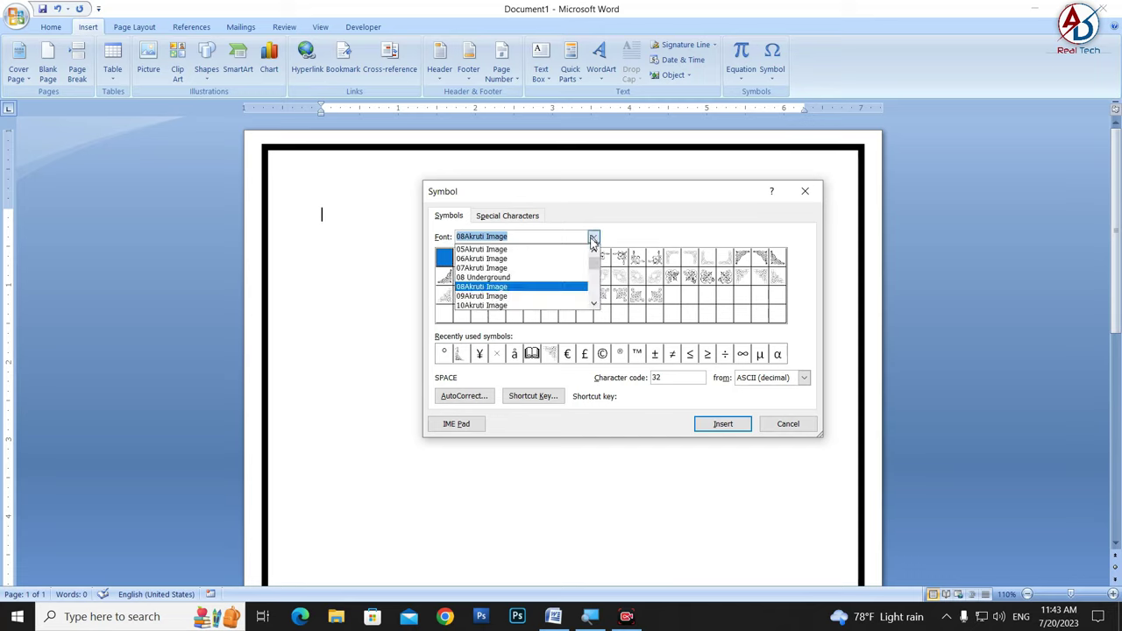
{"action": "left_click", "coordinate": [554, 295]}
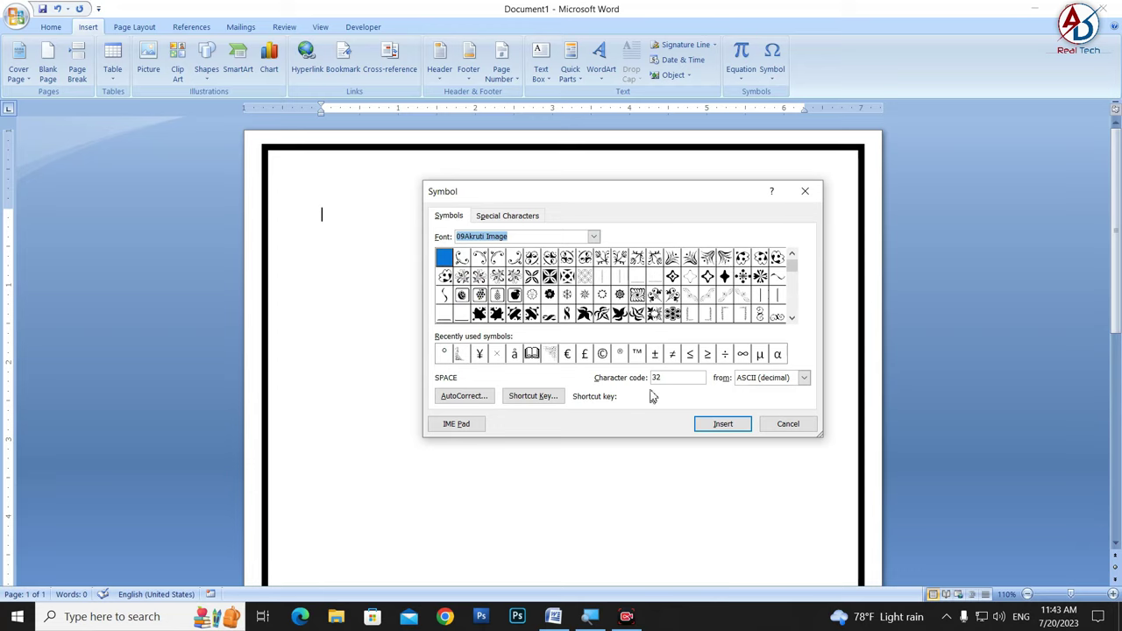
Step: Insert the floral ornament from 09Akruti Image and close the Symbol dialog
{"action": "left_click", "coordinate": [481, 277]}
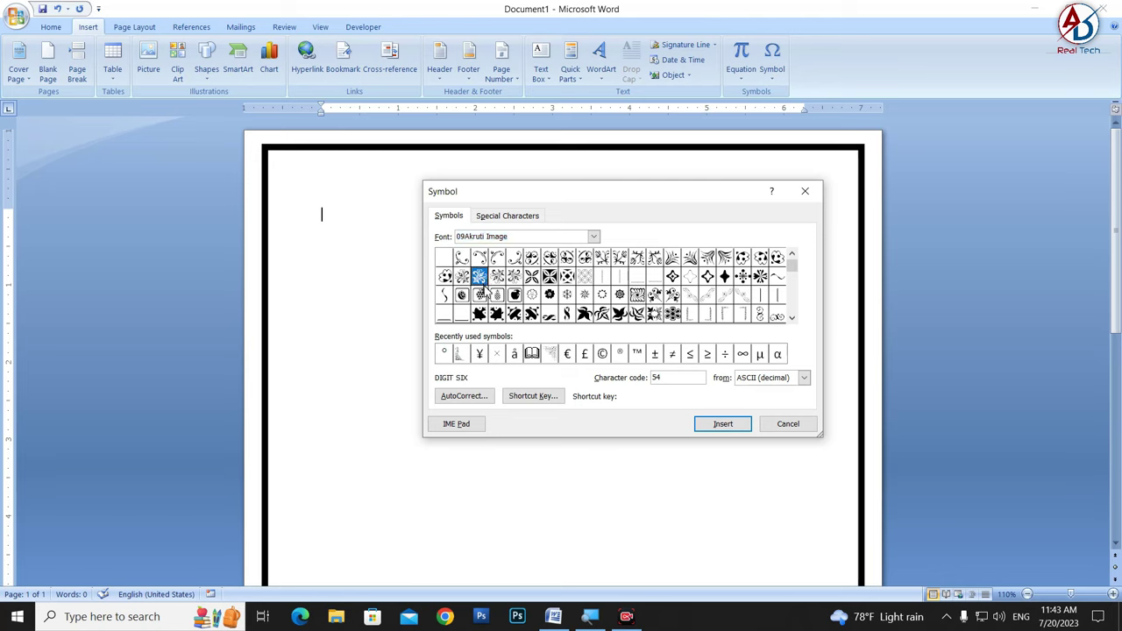
{"action": "left_click", "coordinate": [724, 426]}
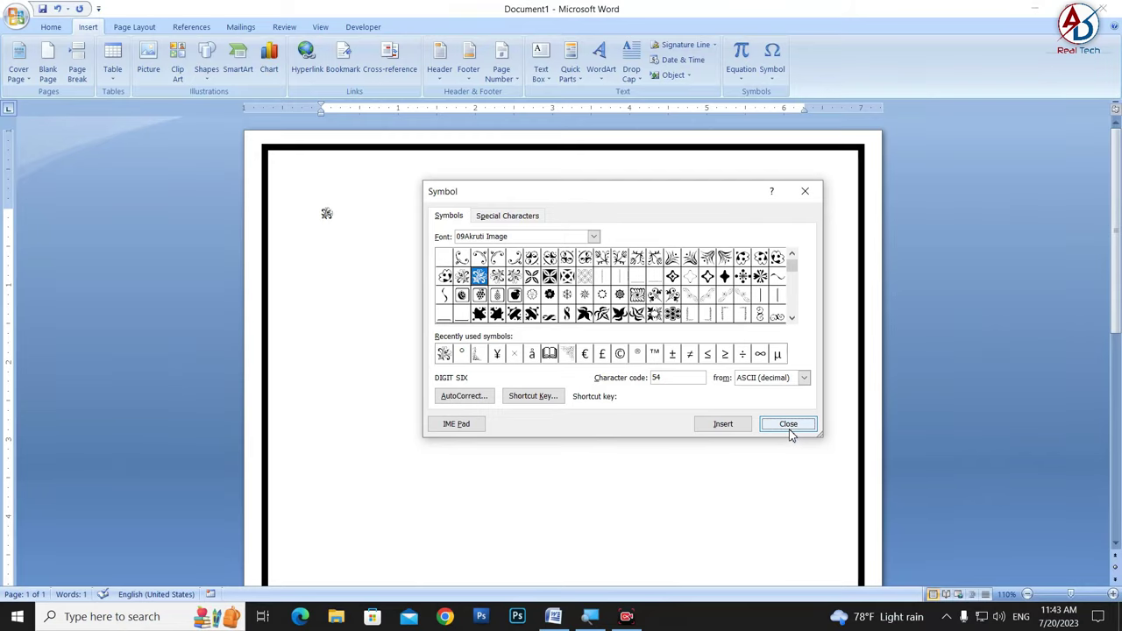
{"action": "left_click", "coordinate": [788, 424]}
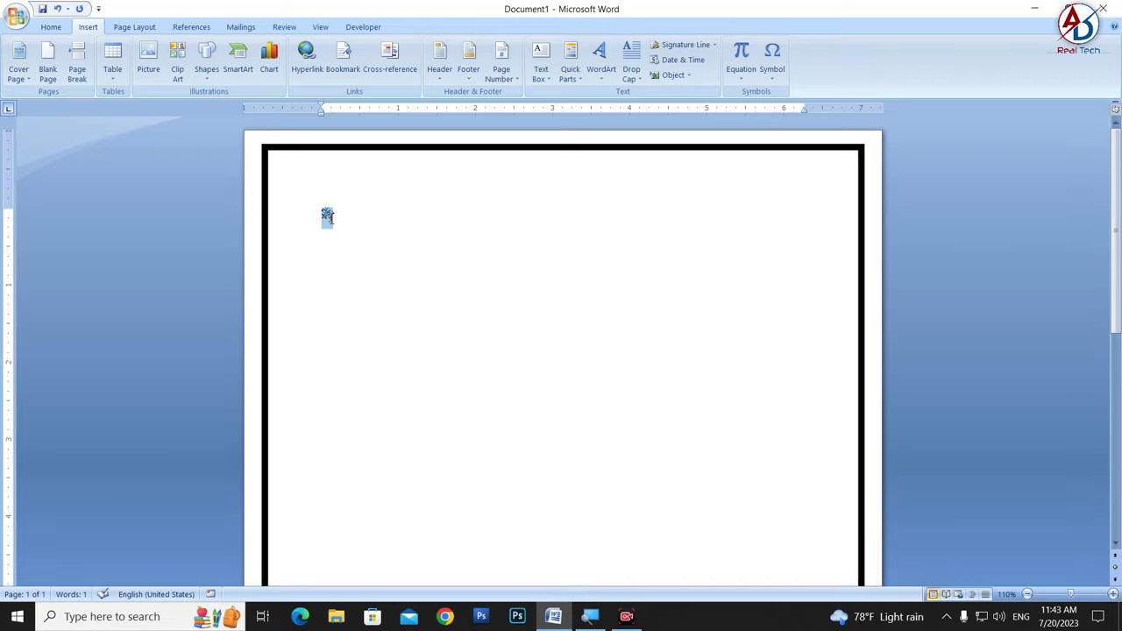
Step: Select the inserted ornament and convert it to WordArt using the first style
{"action": "left_click", "coordinate": [401, 278]}
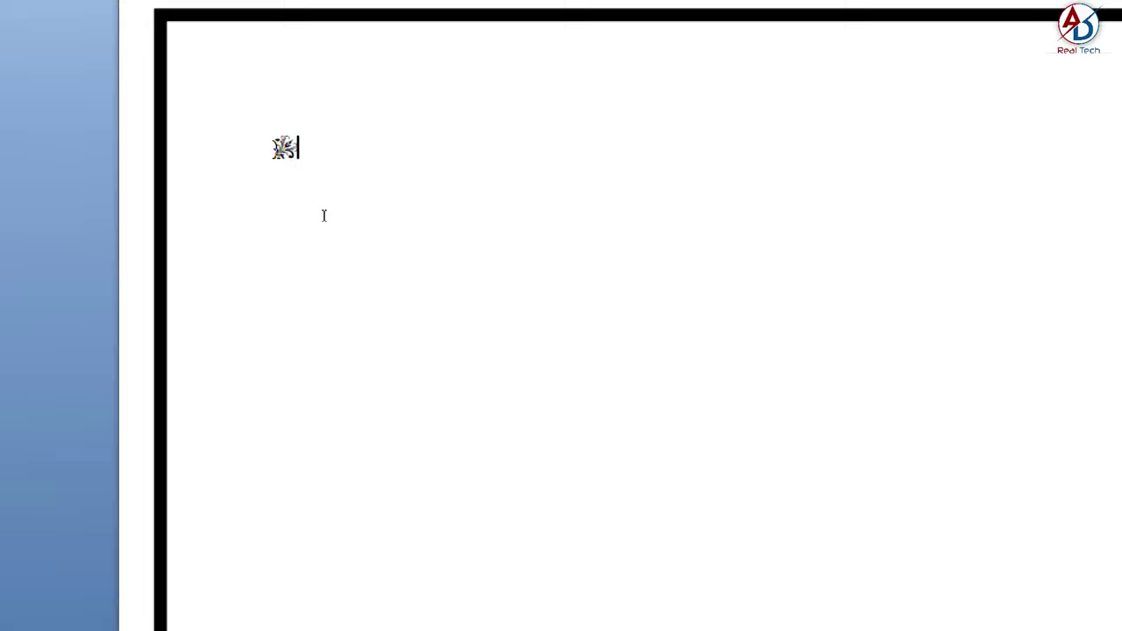
{"action": "key", "text": "shift+Left"}
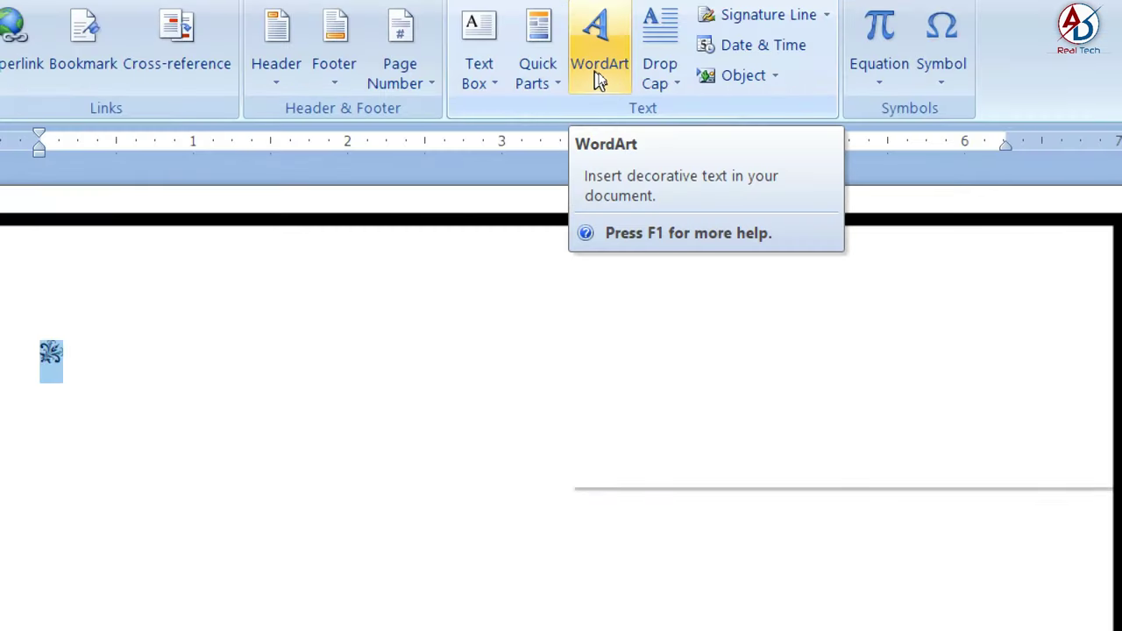
{"action": "left_click", "coordinate": [595, 86]}
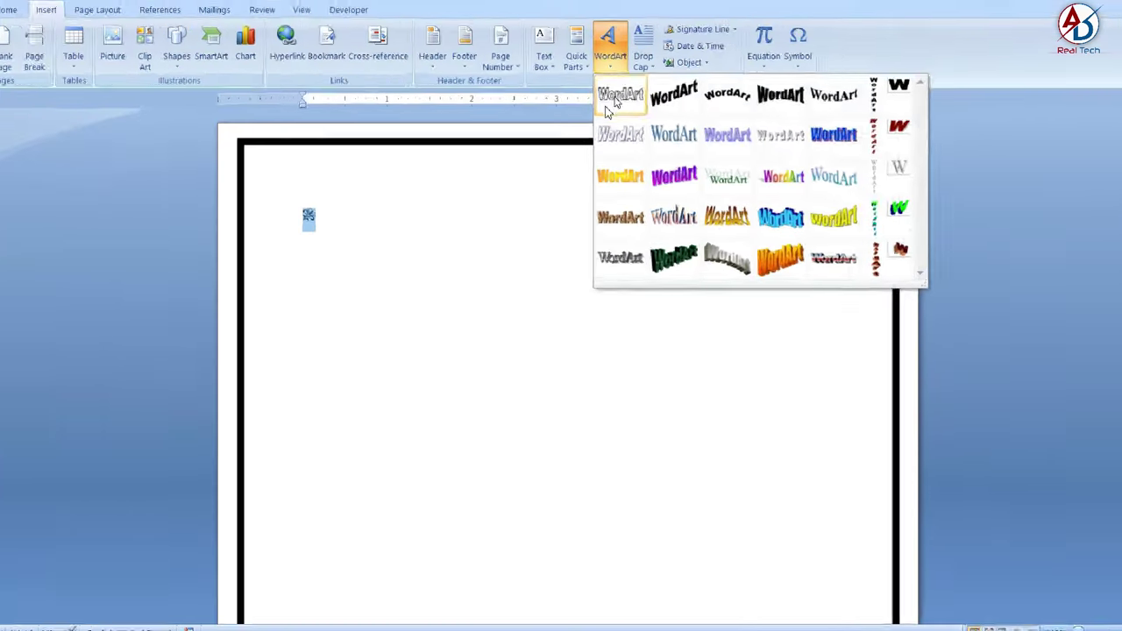
{"action": "left_click", "coordinate": [603, 110]}
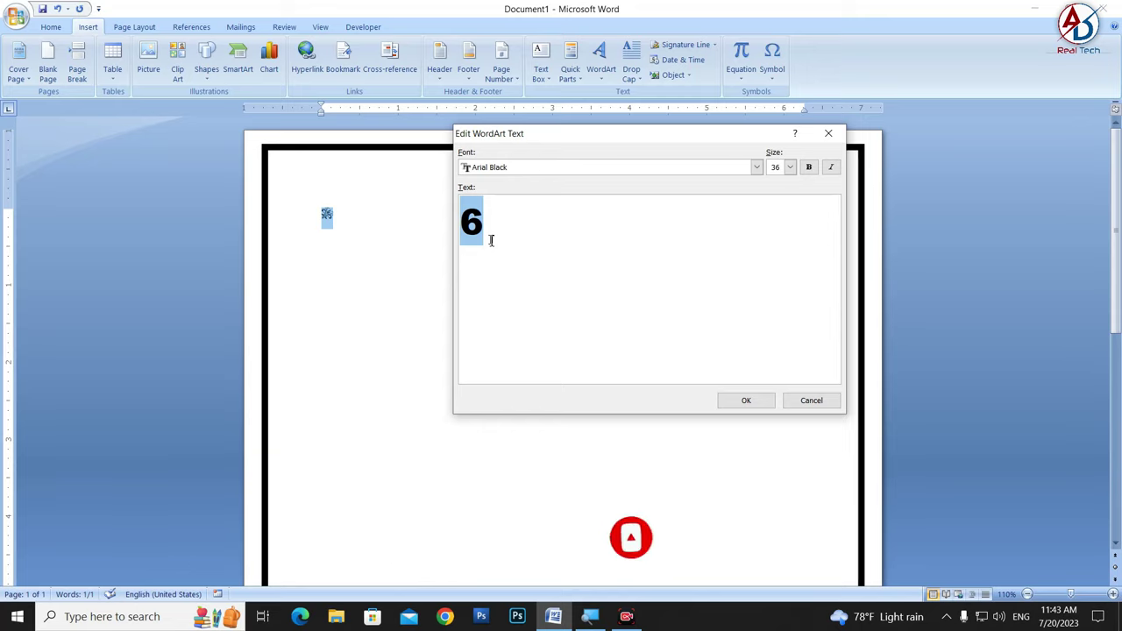
Step: Set the WordArt text font to 09Akruti Image at size 36 and confirm
{"action": "left_click", "coordinate": [554, 169]}
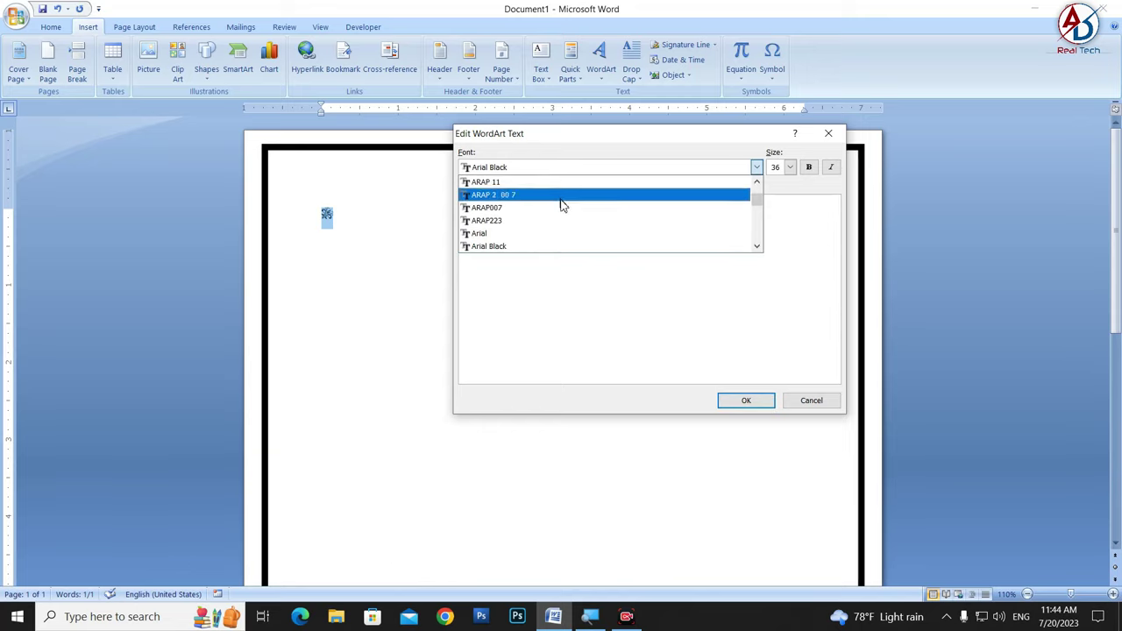
{"action": "scroll", "coordinate": [686, 238], "scroll_direction": "down", "scroll_amount": 2}
{"action": "scroll", "coordinate": [685, 235], "scroll_direction": "down", "scroll_amount": 2}
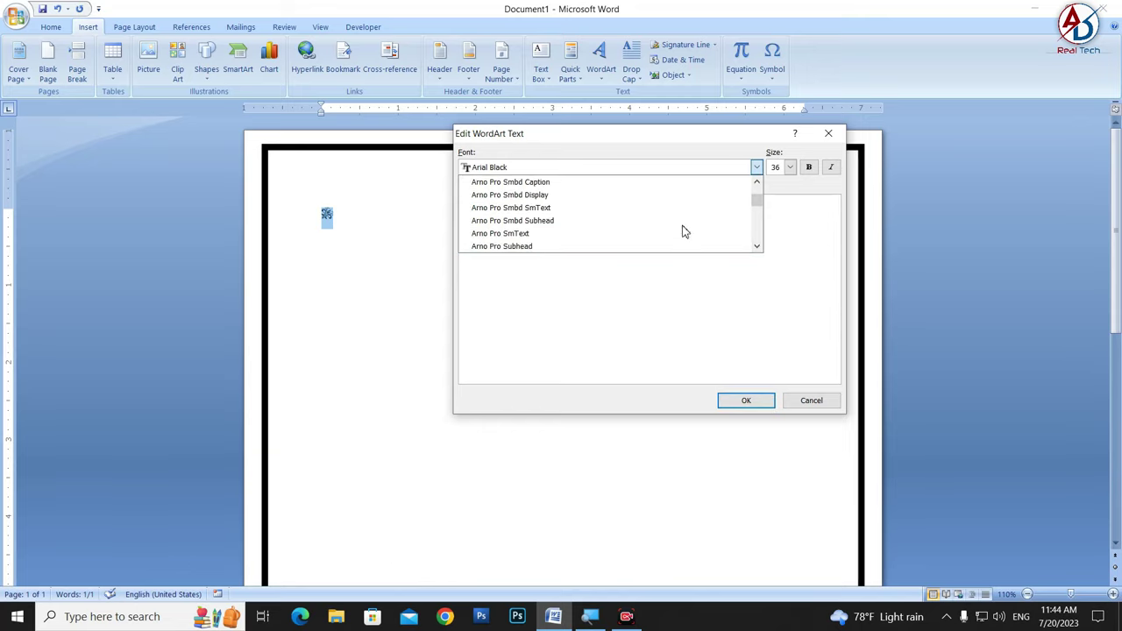
{"action": "scroll", "coordinate": [684, 233], "scroll_direction": "down", "scroll_amount": 3}
{"action": "scroll", "coordinate": [684, 231], "scroll_direction": "down", "scroll_amount": 2}
{"action": "scroll", "coordinate": [683, 232], "scroll_direction": "down", "scroll_amount": 3}
{"action": "scroll", "coordinate": [683, 219], "scroll_direction": "up", "scroll_amount": 1}
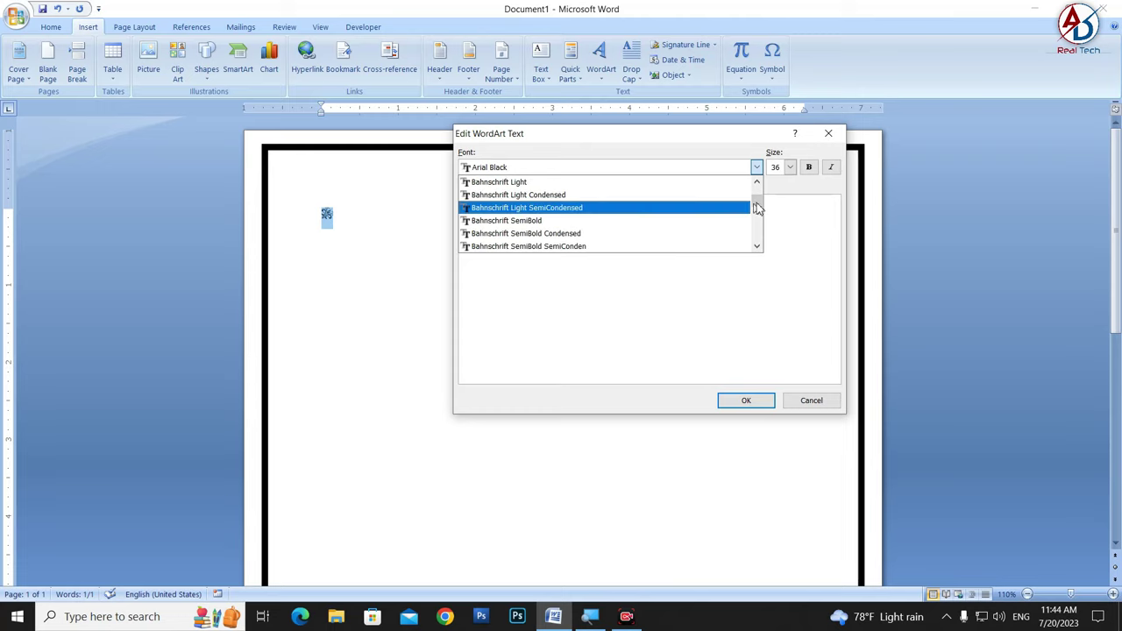
{"action": "left_click_drag", "start_coordinate": [757, 207], "coordinate": [758, 199]}
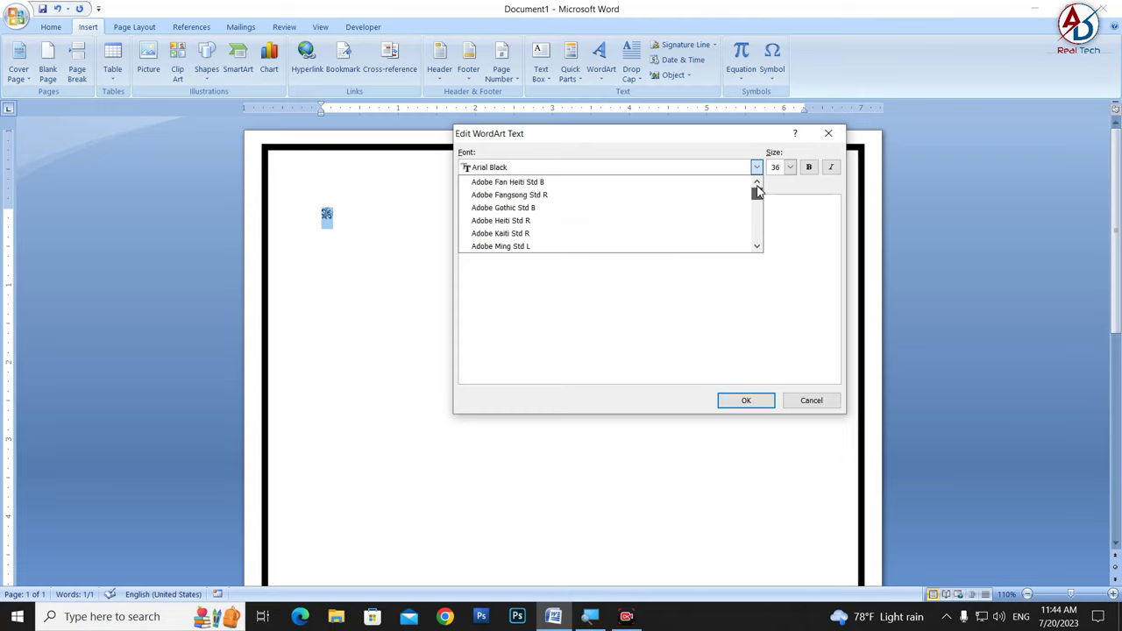
{"action": "scroll", "coordinate": [724, 210], "scroll_direction": "down", "scroll_amount": 2}
{"action": "scroll", "coordinate": [719, 207], "scroll_direction": "down", "scroll_amount": 3}
{"action": "scroll", "coordinate": [717, 214], "scroll_direction": "down", "scroll_amount": 2}
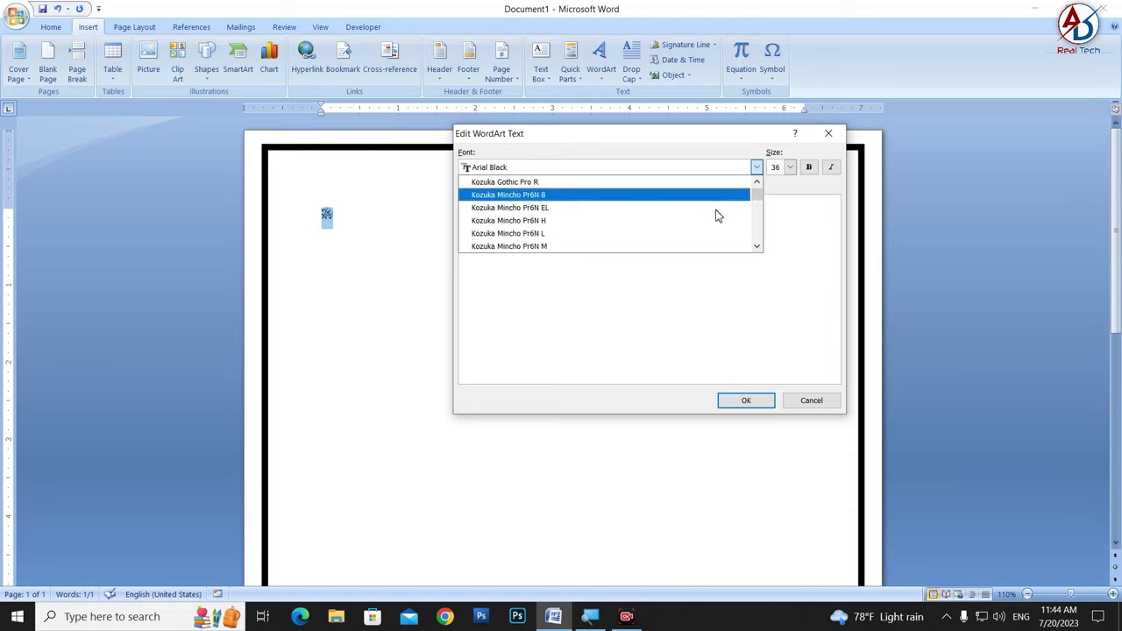
{"action": "scroll", "coordinate": [717, 216], "scroll_direction": "down", "scroll_amount": 2}
{"action": "scroll", "coordinate": [716, 215], "scroll_direction": "down", "scroll_amount": 3}
{"action": "scroll", "coordinate": [716, 216], "scroll_direction": "down", "scroll_amount": 3}
{"action": "scroll", "coordinate": [716, 216], "scroll_direction": "down", "scroll_amount": 3}
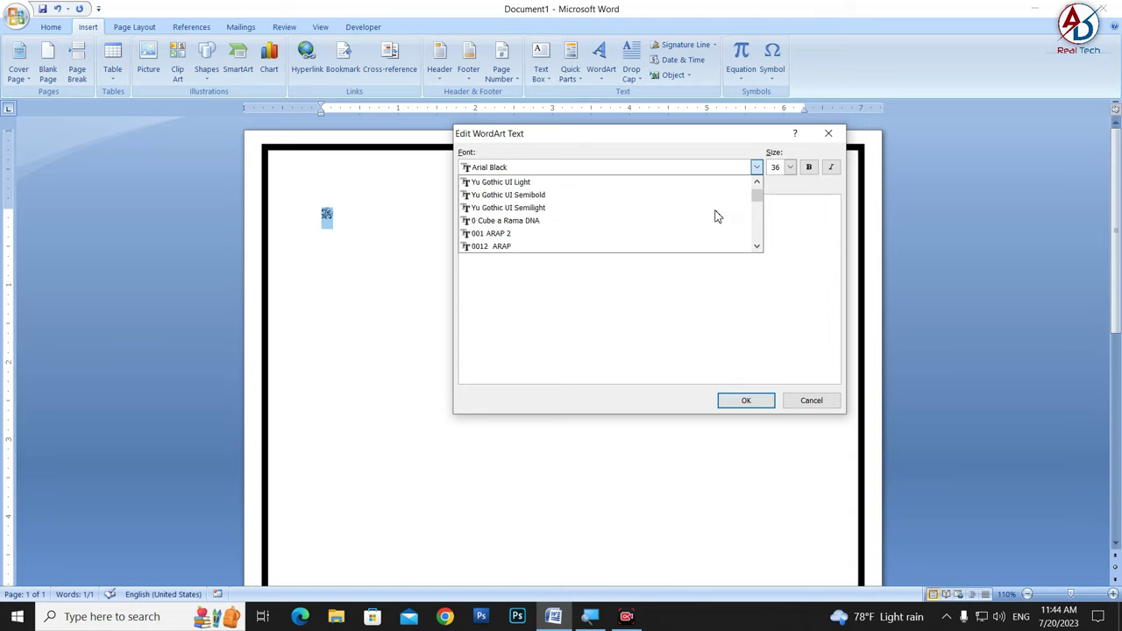
{"action": "scroll", "coordinate": [717, 215], "scroll_direction": "down", "scroll_amount": 2}
{"action": "scroll", "coordinate": [716, 216], "scroll_direction": "down", "scroll_amount": 2}
{"action": "scroll", "coordinate": [716, 216], "scroll_direction": "down", "scroll_amount": 2}
{"action": "scroll", "coordinate": [716, 216], "scroll_direction": "down", "scroll_amount": 2}
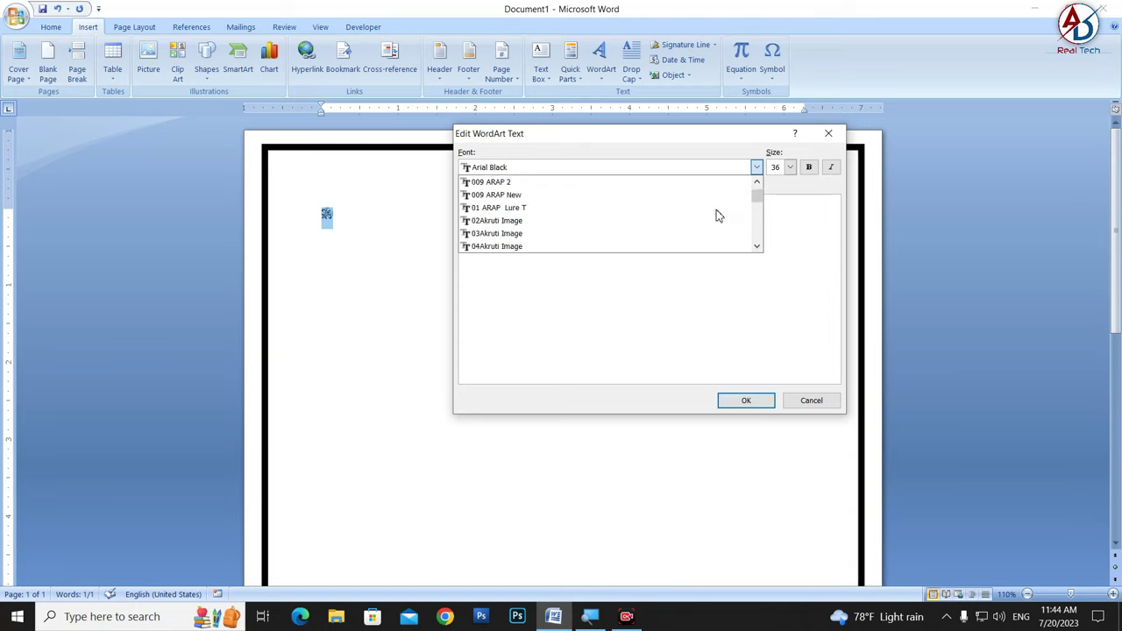
{"action": "scroll", "coordinate": [659, 228], "scroll_direction": "down", "scroll_amount": 2}
{"action": "scroll", "coordinate": [576, 233], "scroll_direction": "down", "scroll_amount": 2}
{"action": "scroll", "coordinate": [556, 243], "scroll_direction": "down", "scroll_amount": 1}
{"action": "scroll", "coordinate": [530, 241], "scroll_direction": "down", "scroll_amount": 2}
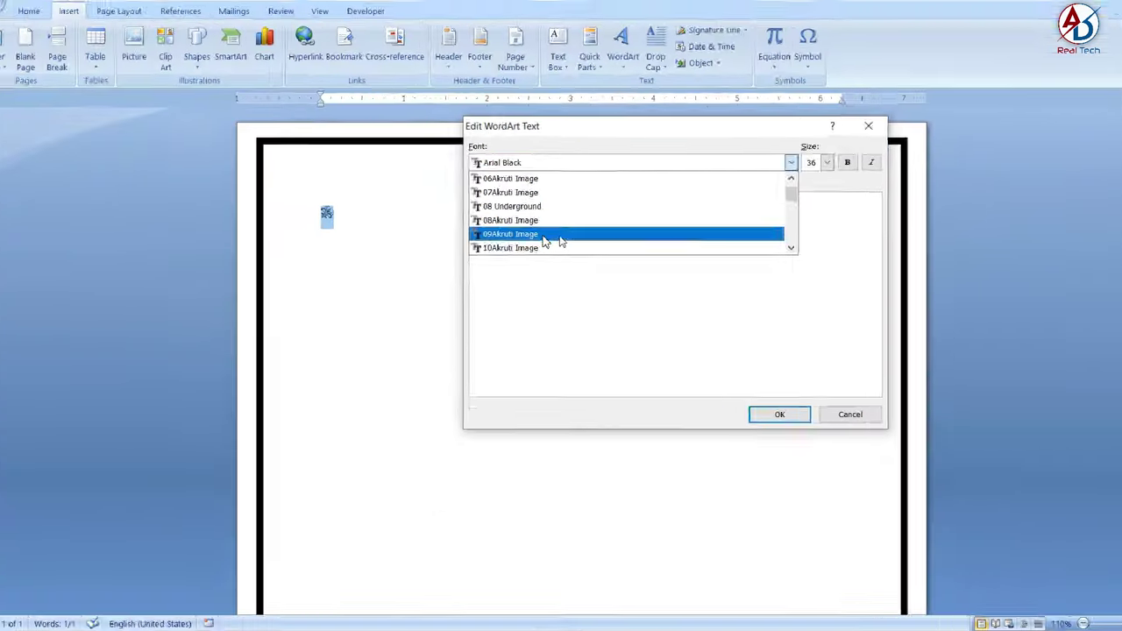
{"action": "left_click", "coordinate": [548, 243]}
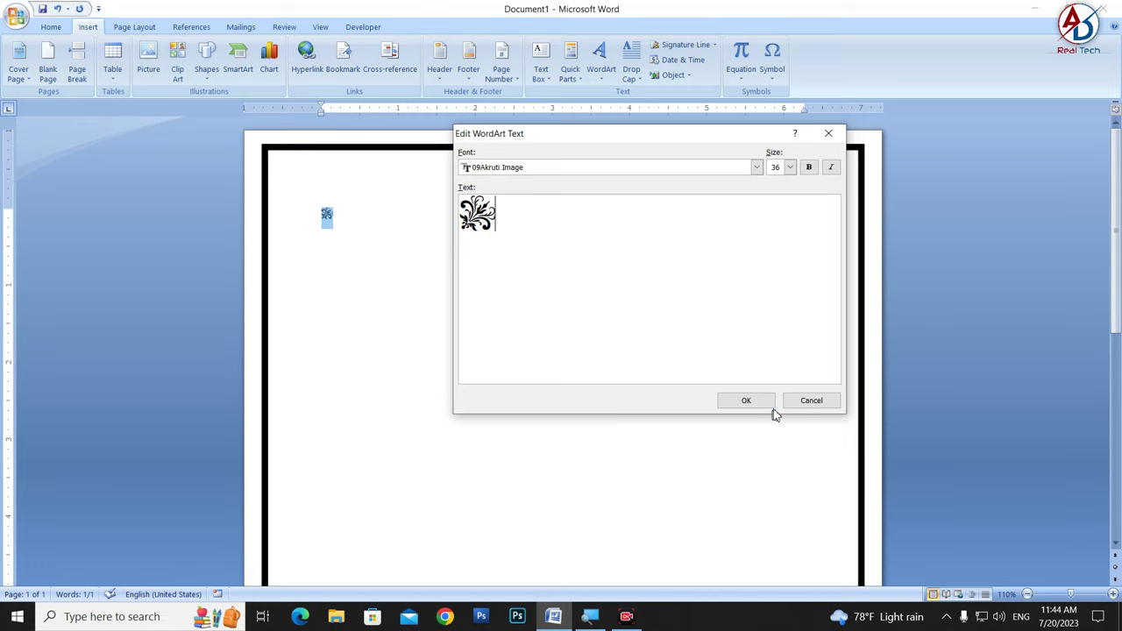
{"action": "left_click", "coordinate": [742, 403]}
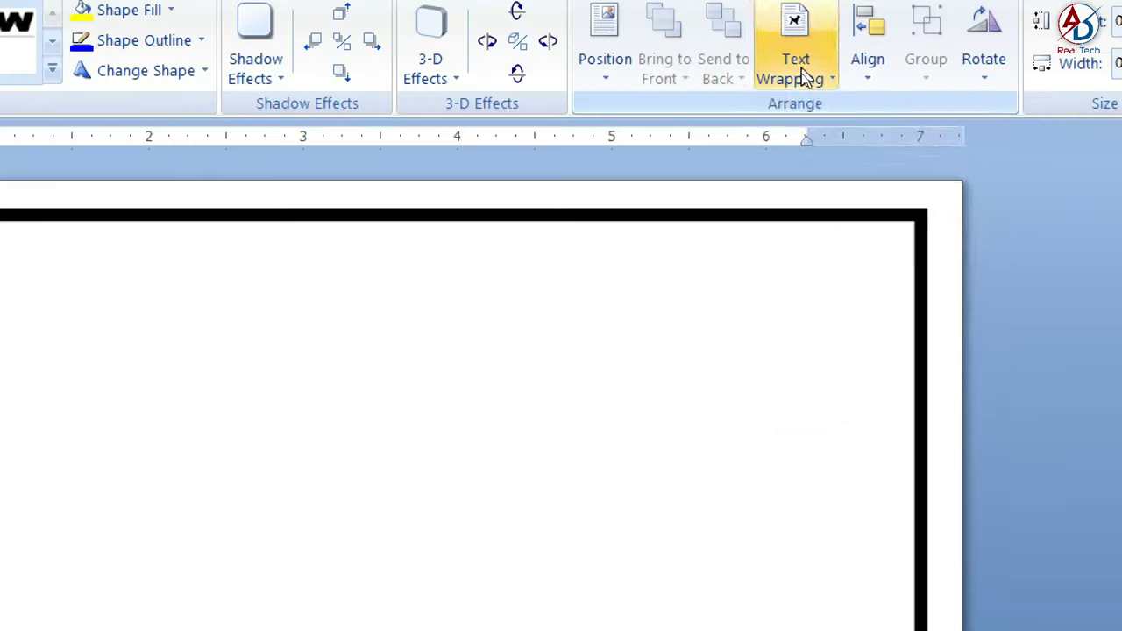
Step: Set the ornament's wrapping to In Front of Text, keeping its fill black
{"action": "left_click", "coordinate": [804, 79]}
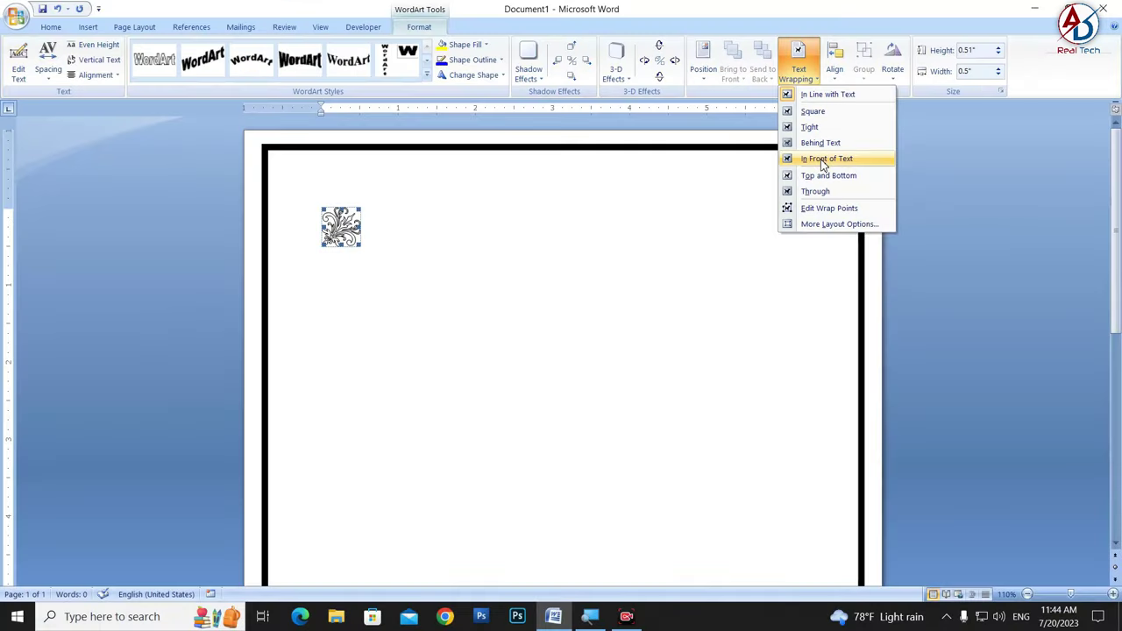
{"action": "left_click", "coordinate": [842, 243]}
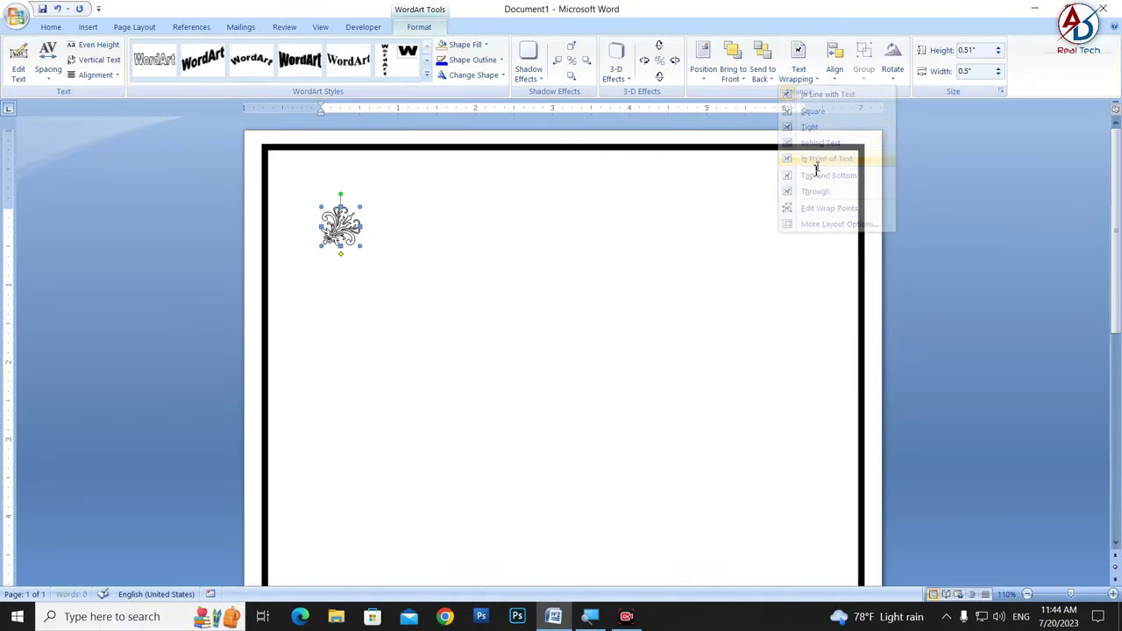
{"action": "left_click", "coordinate": [465, 45]}
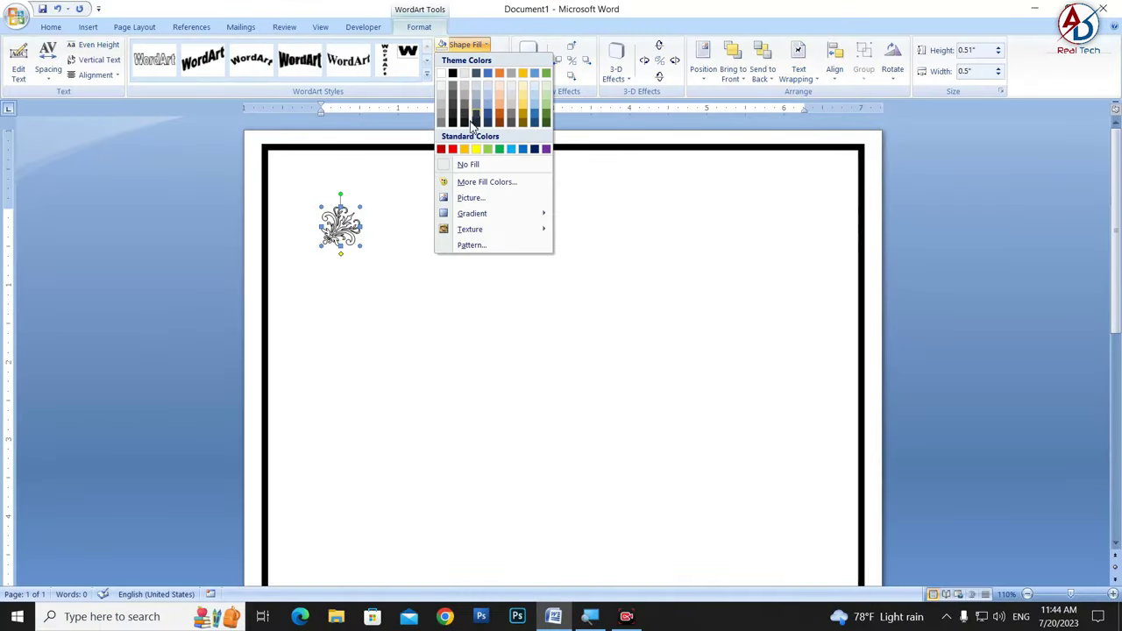
{"action": "left_click", "coordinate": [442, 150]}
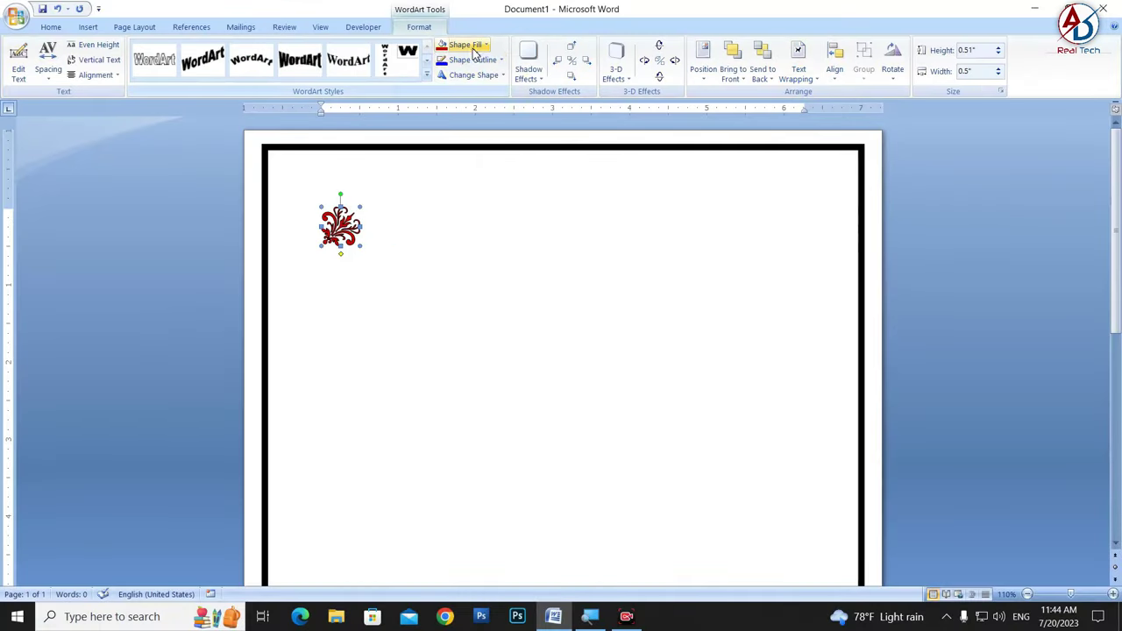
{"action": "left_click", "coordinate": [464, 44]}
{"action": "left_click", "coordinate": [452, 74]}
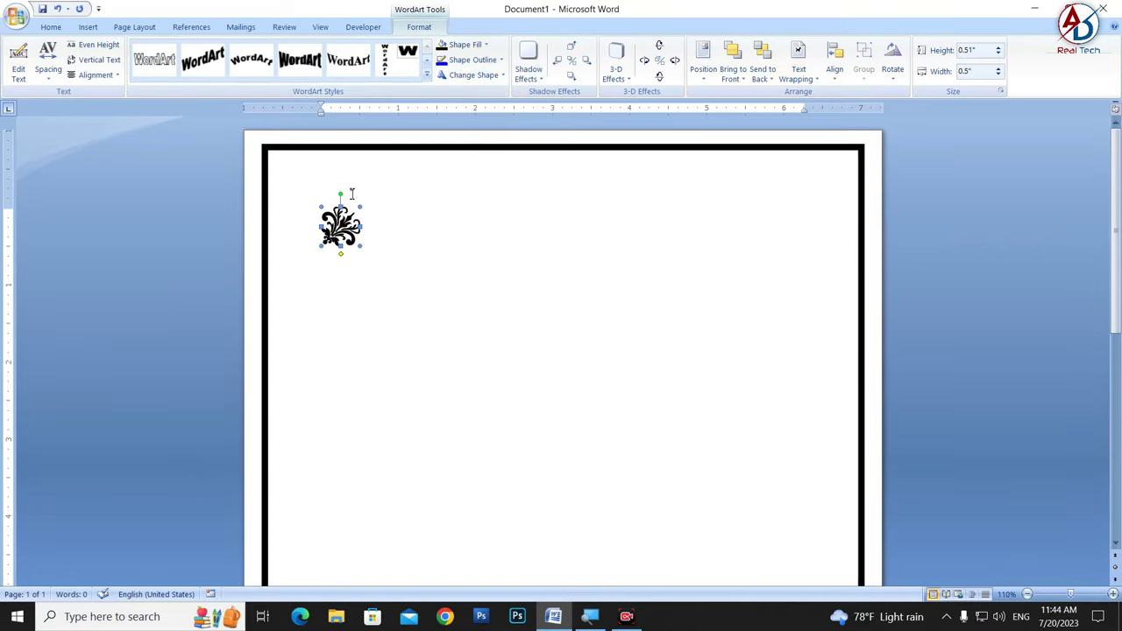
Step: Flip the ornament vertically
{"action": "left_click_drag", "start_coordinate": [342, 194], "coordinate": [349, 273]}
{"action": "key", "text": "ctrl+z"}
{"action": "left_click", "coordinate": [892, 71]}
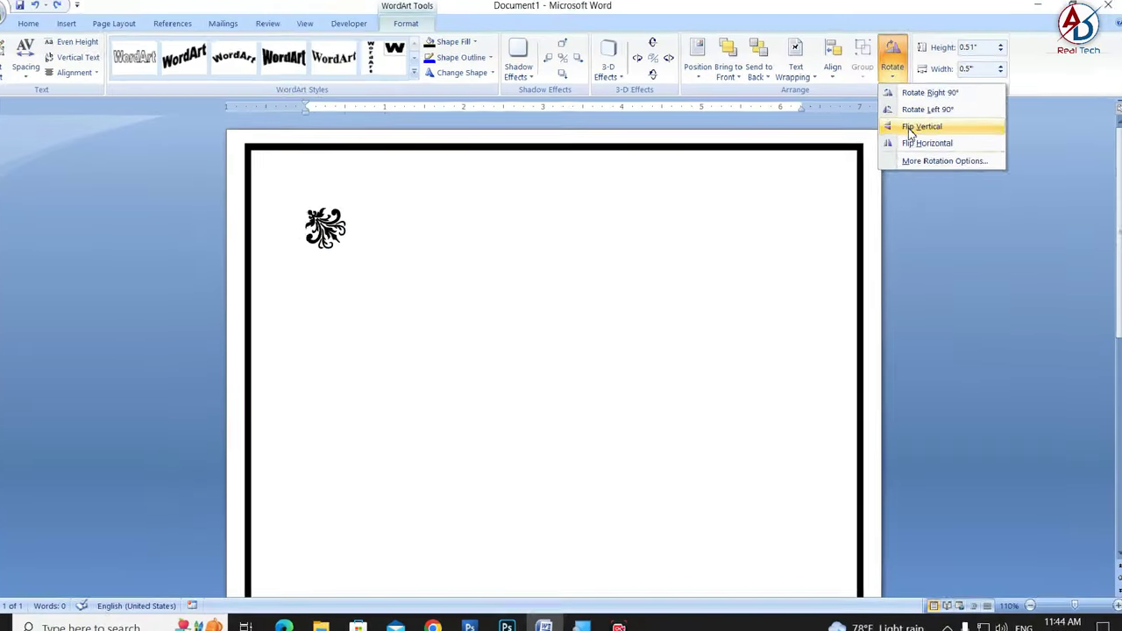
{"action": "left_click", "coordinate": [912, 129]}
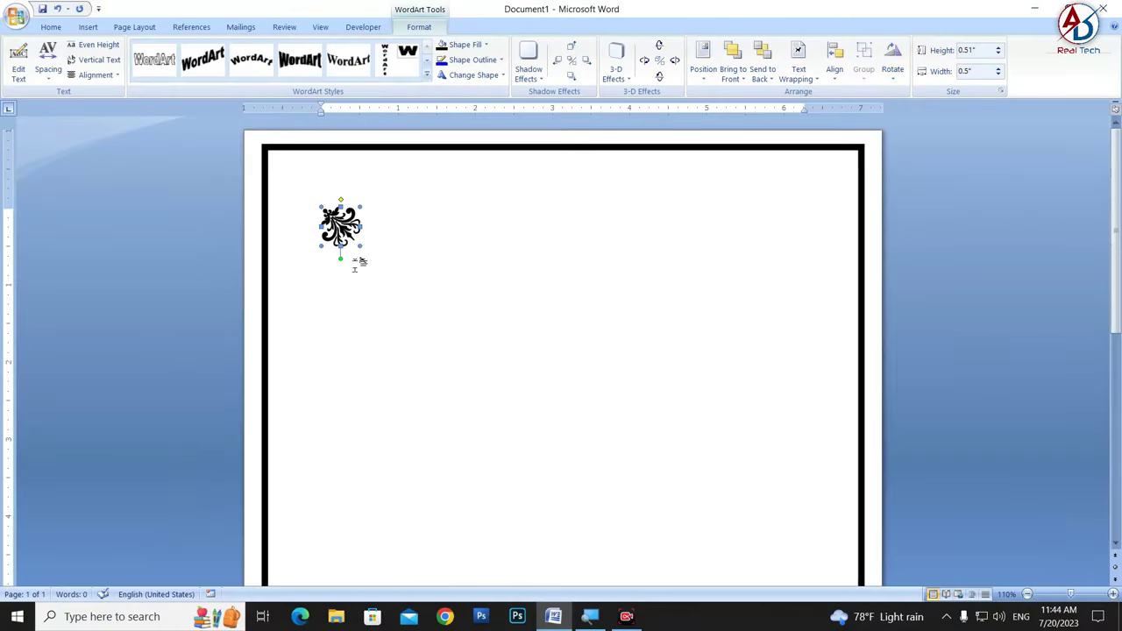
Step: Enlarge the ornament to about 1.05" × 1.03" and nudge it into the border's top-left corner
{"action": "left_click_drag", "start_coordinate": [360, 247], "coordinate": [401, 287]}
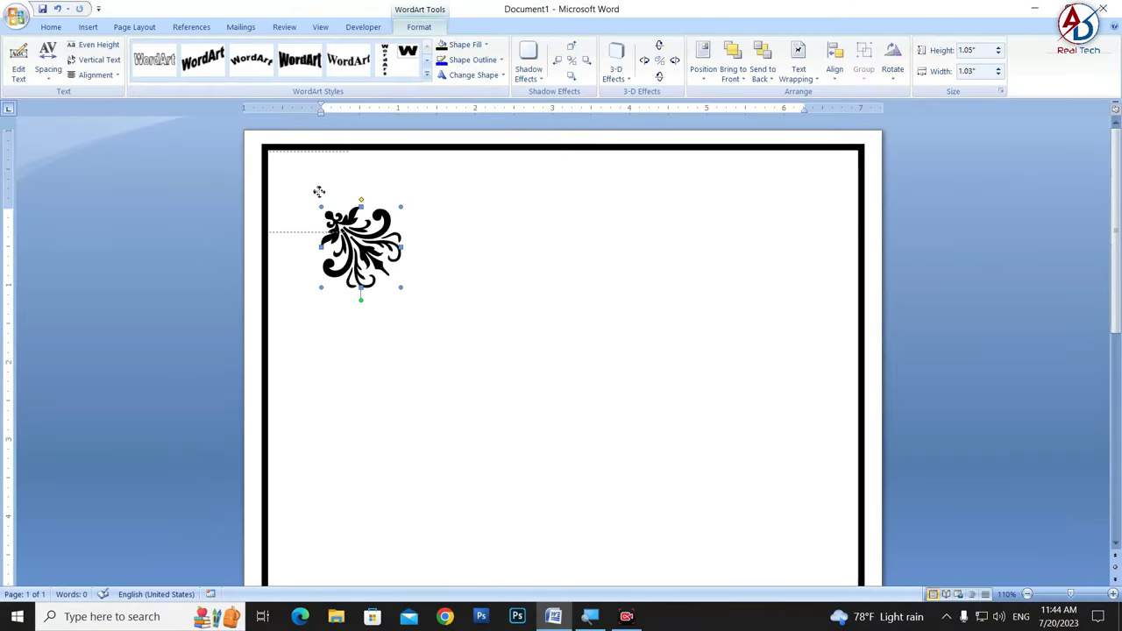
{"action": "left_click_drag", "start_coordinate": [333, 218], "coordinate": [319, 187]}
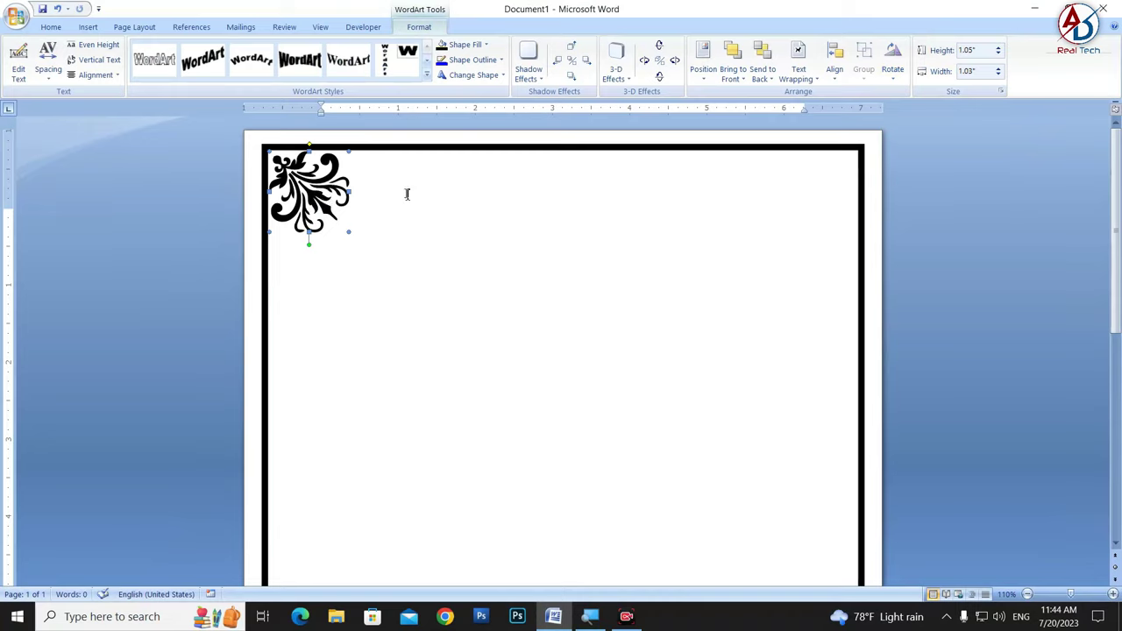
{"action": "key", "text": "Up"}
{"action": "key", "text": "Left"}
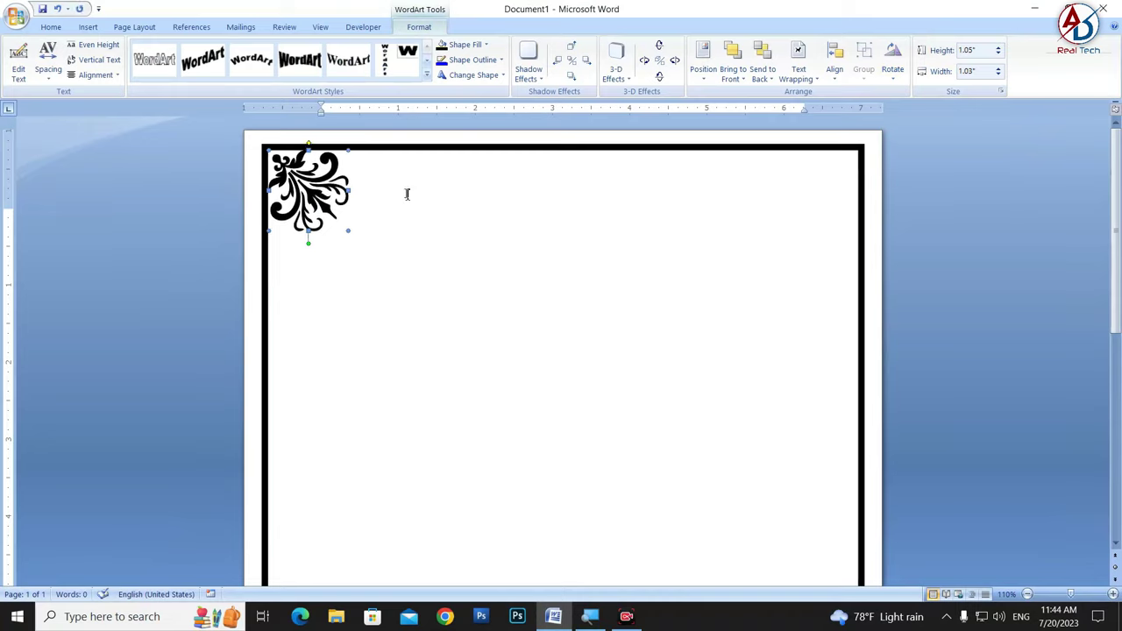
{"action": "key", "text": "Left"}
{"action": "left_click", "coordinate": [473, 296]}
Step: Ctrl-drag a copy of the top-left ornament to the top-right corner and flip it horizontally
{"action": "scroll", "coordinate": [448, 315], "scroll_direction": "down", "scroll_amount": 5, "text": "ctrl"}
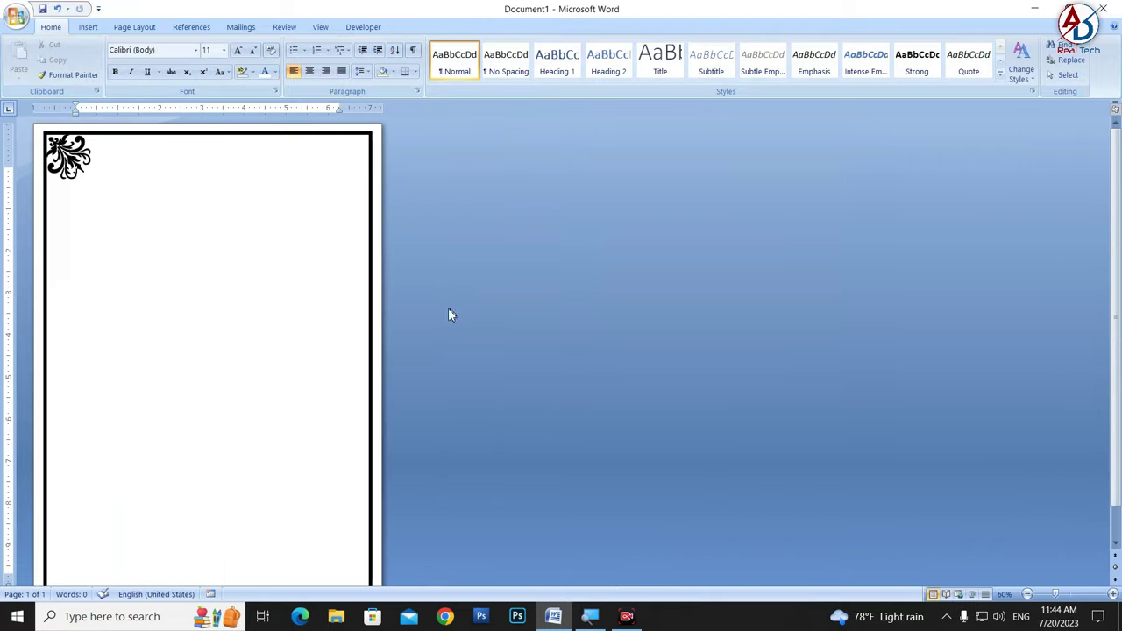
{"action": "scroll", "coordinate": [167, 246], "scroll_direction": "down", "scroll_amount": 3, "text": "ctrl"}
{"action": "scroll", "coordinate": [193, 281], "scroll_direction": "up", "scroll_amount": 3, "text": "ctrl"}
{"action": "scroll", "coordinate": [167, 281], "scroll_direction": "up", "scroll_amount": 2, "text": "ctrl"}
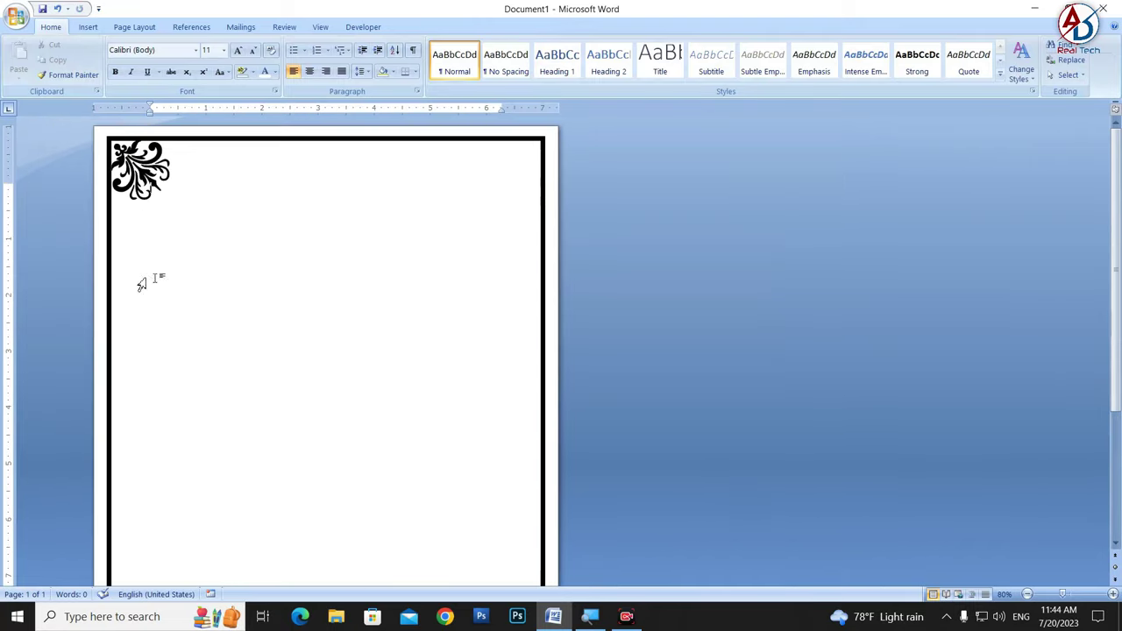
{"action": "left_click", "coordinate": [149, 191]}
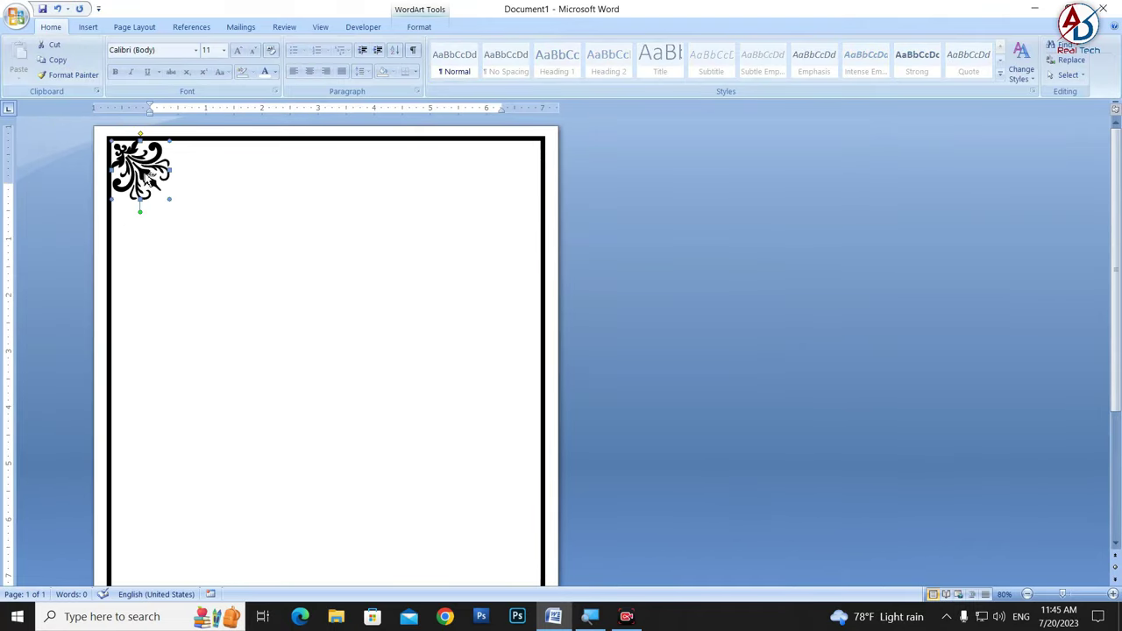
{"action": "left_click_drag", "start_coordinate": [151, 175], "coordinate": [517, 208]}
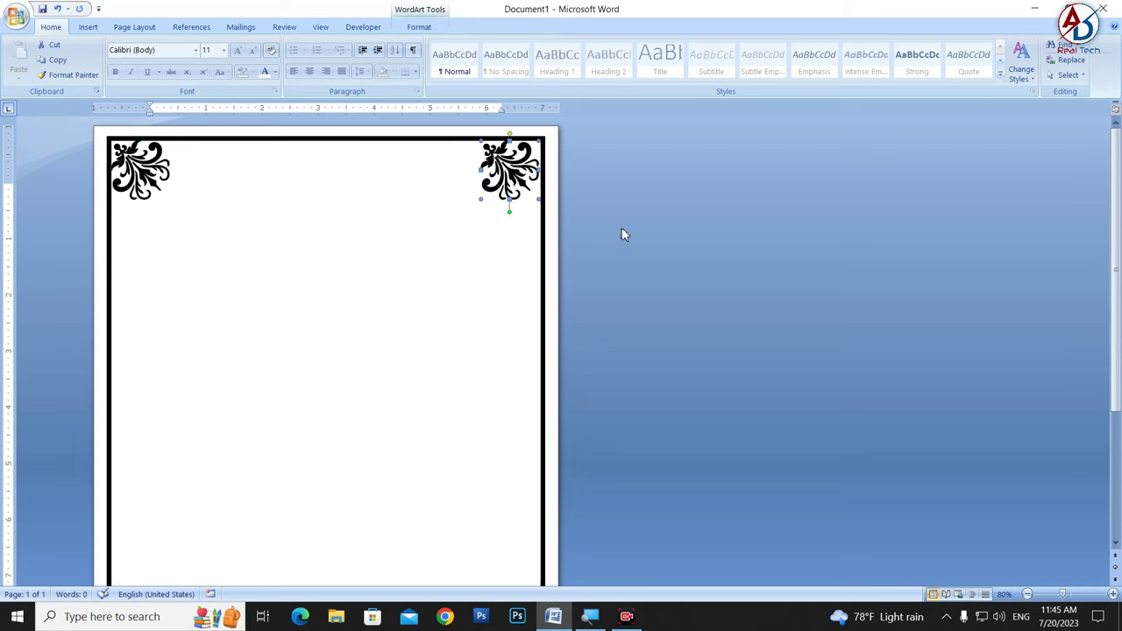
{"action": "left_click", "coordinate": [426, 27]}
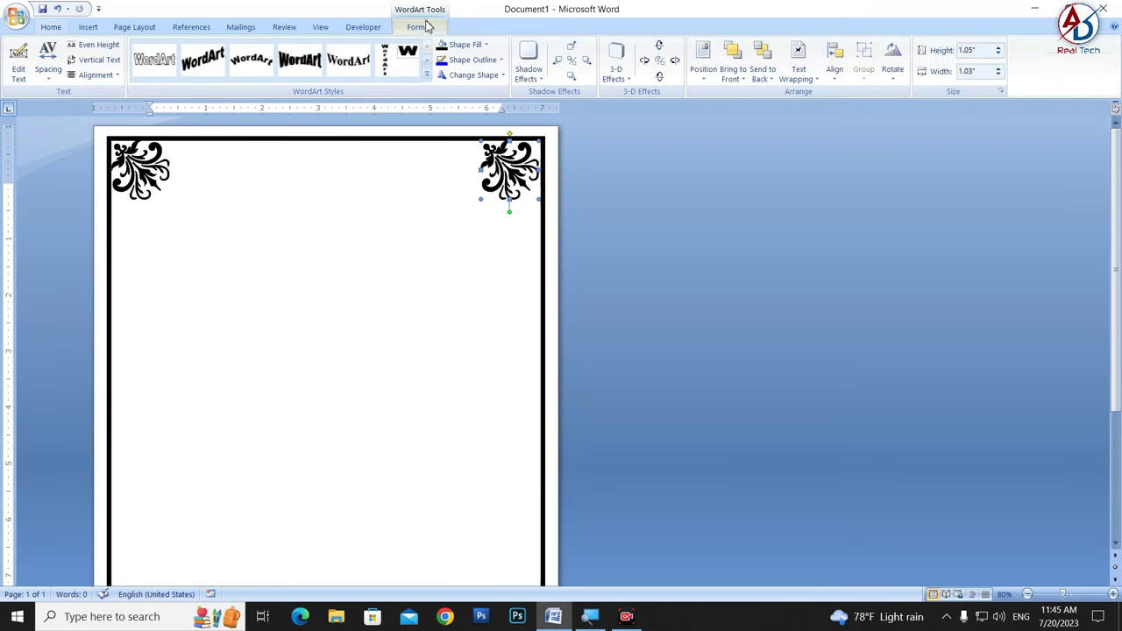
{"action": "left_click", "coordinate": [893, 63]}
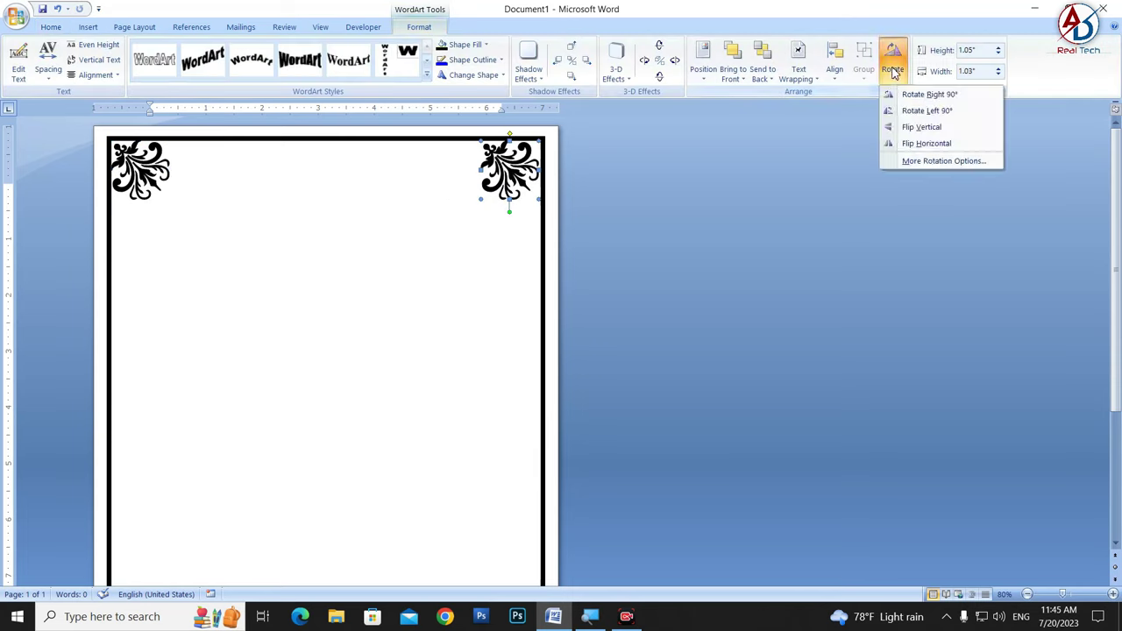
{"action": "left_click", "coordinate": [924, 144]}
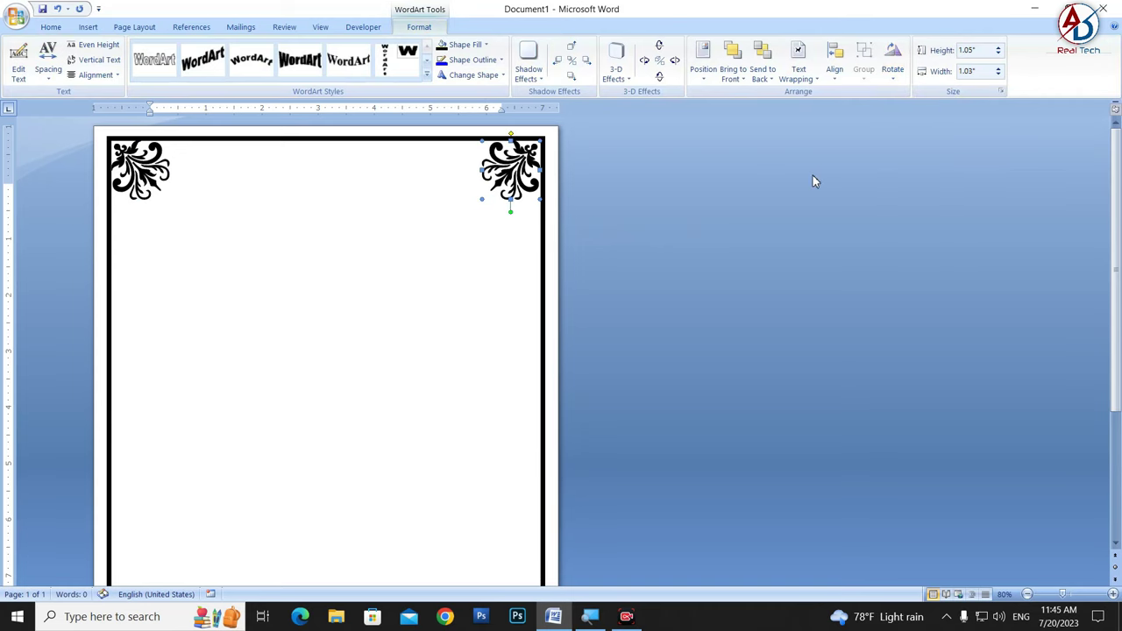
{"action": "left_click", "coordinate": [500, 272]}
{"action": "scroll", "coordinate": [505, 289], "scroll_direction": "down", "scroll_amount": 6}
{"action": "scroll", "coordinate": [317, 291], "scroll_direction": "up", "scroll_amount": 4}
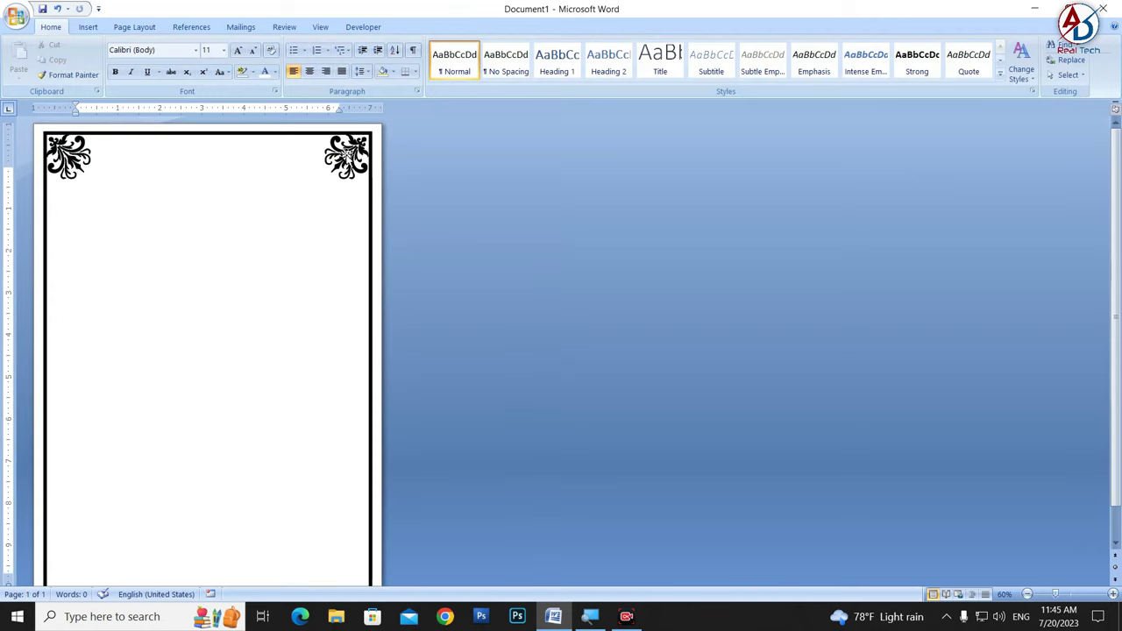
Step: Copy the top-right ornament to the bottom-right corner and flip it vertically
{"action": "left_click_drag", "start_coordinate": [348, 158], "coordinate": [352, 545]}
{"action": "left_click", "coordinate": [419, 27]}
{"action": "left_click", "coordinate": [889, 83]}
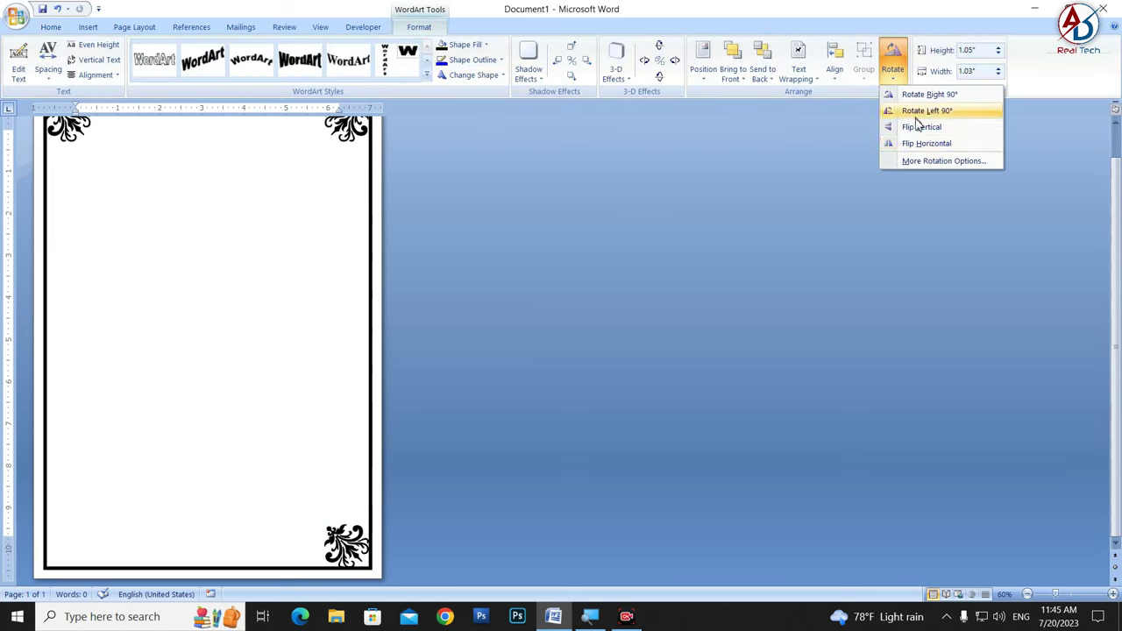
{"action": "left_click", "coordinate": [918, 129]}
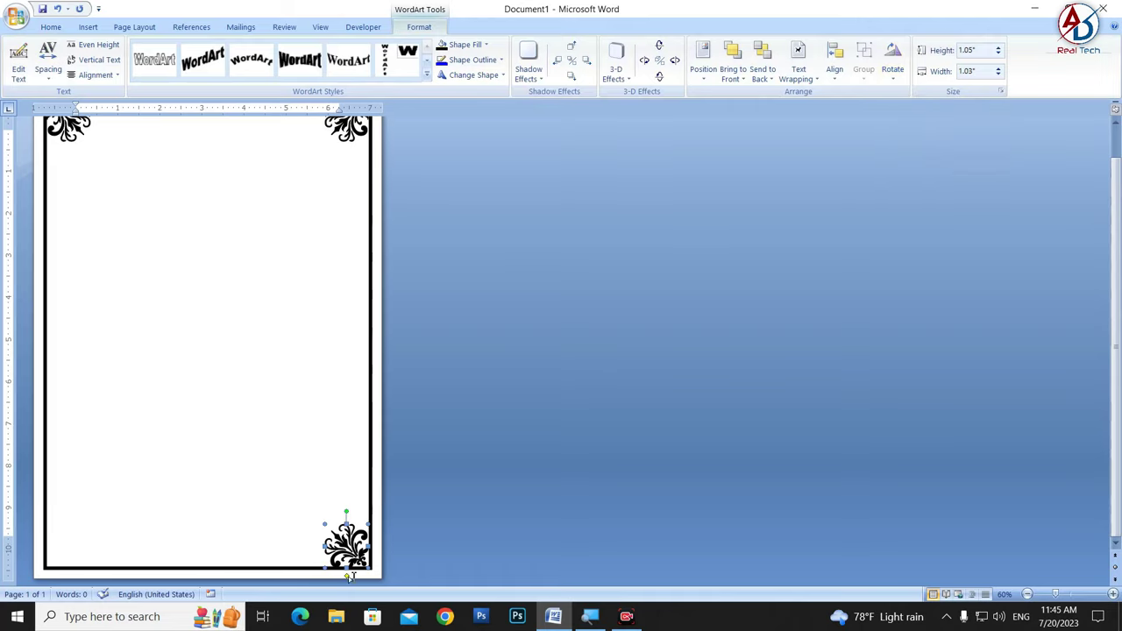
Step: Copy the bottom-right ornament to the bottom-left corner and flip it horizontally
{"action": "left_click_drag", "start_coordinate": [337, 557], "coordinate": [74, 559]}
{"action": "left_click", "coordinate": [798, 65]}
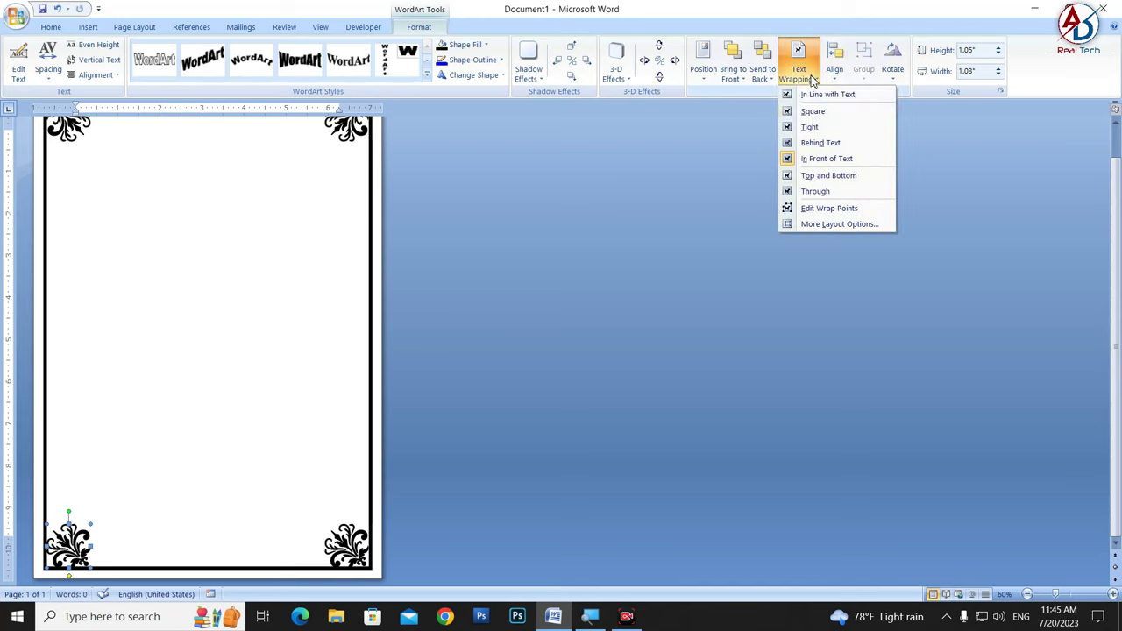
{"action": "left_click", "coordinate": [893, 69]}
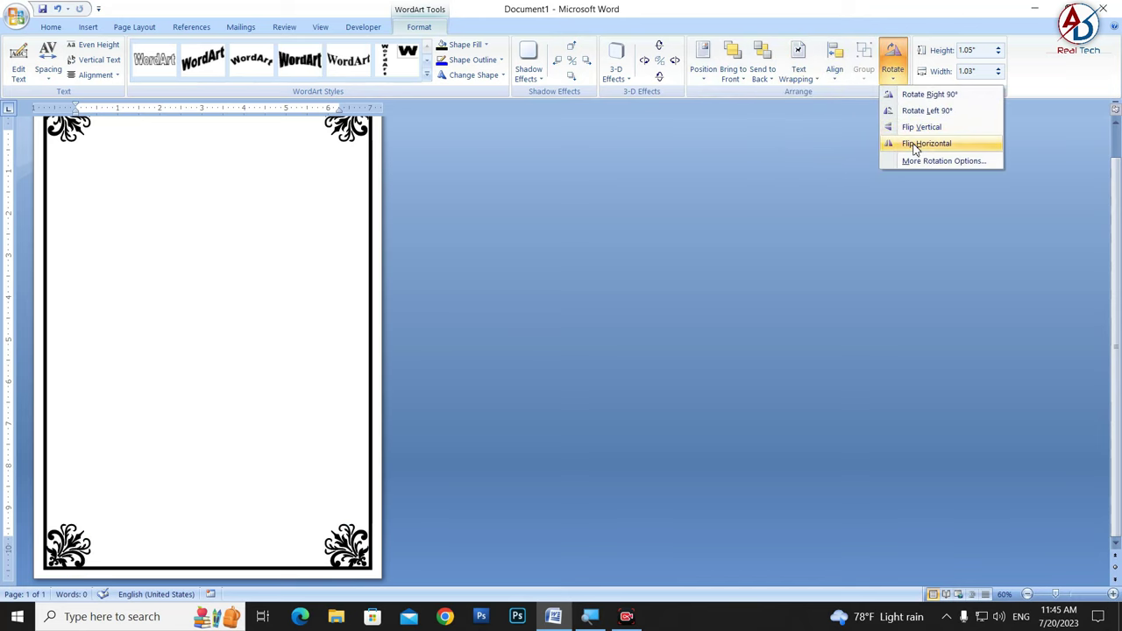
{"action": "left_click", "coordinate": [912, 145]}
{"action": "left_click", "coordinate": [244, 355]}
{"action": "scroll", "coordinate": [250, 368], "scroll_direction": "down", "scroll_amount": 1, "text": "ctrl"}
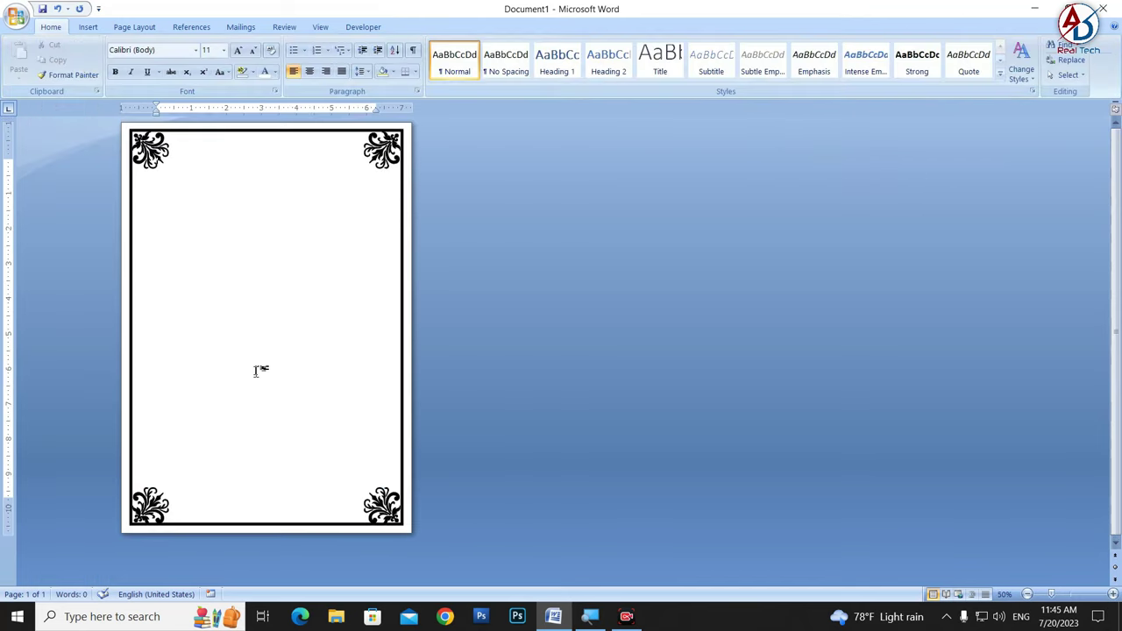
Step: Create a new blank document, Document2, with Ctrl+N
{"action": "scroll", "coordinate": [249, 346], "scroll_direction": "up", "scroll_amount": 1, "text": "ctrl"}
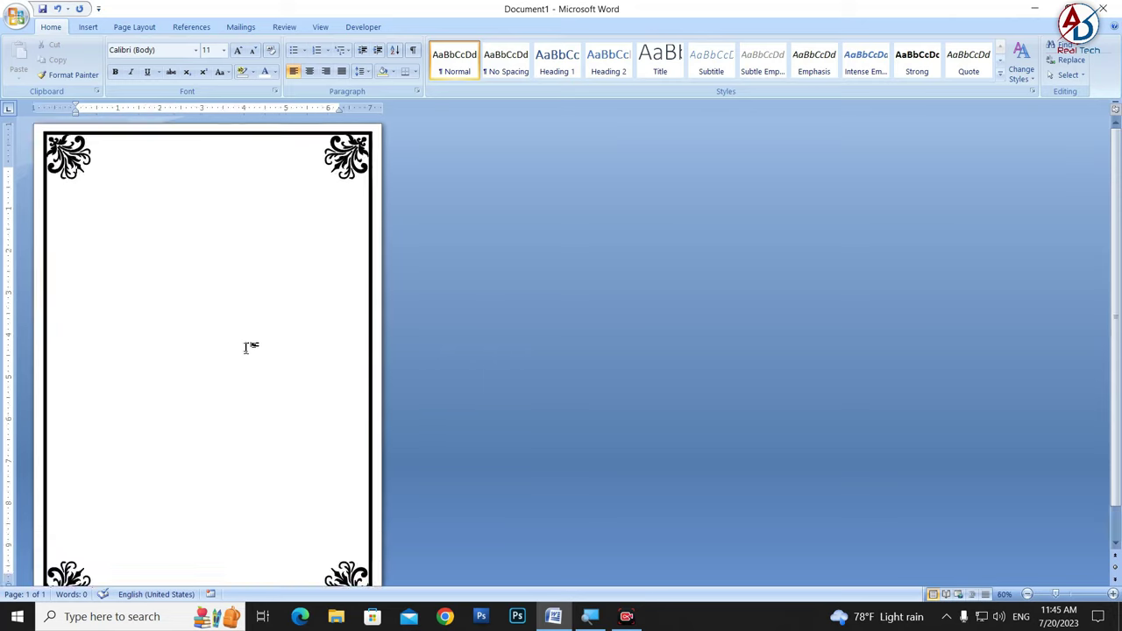
{"action": "scroll", "coordinate": [248, 368], "scroll_direction": "down", "scroll_amount": 1, "text": "ctrl"}
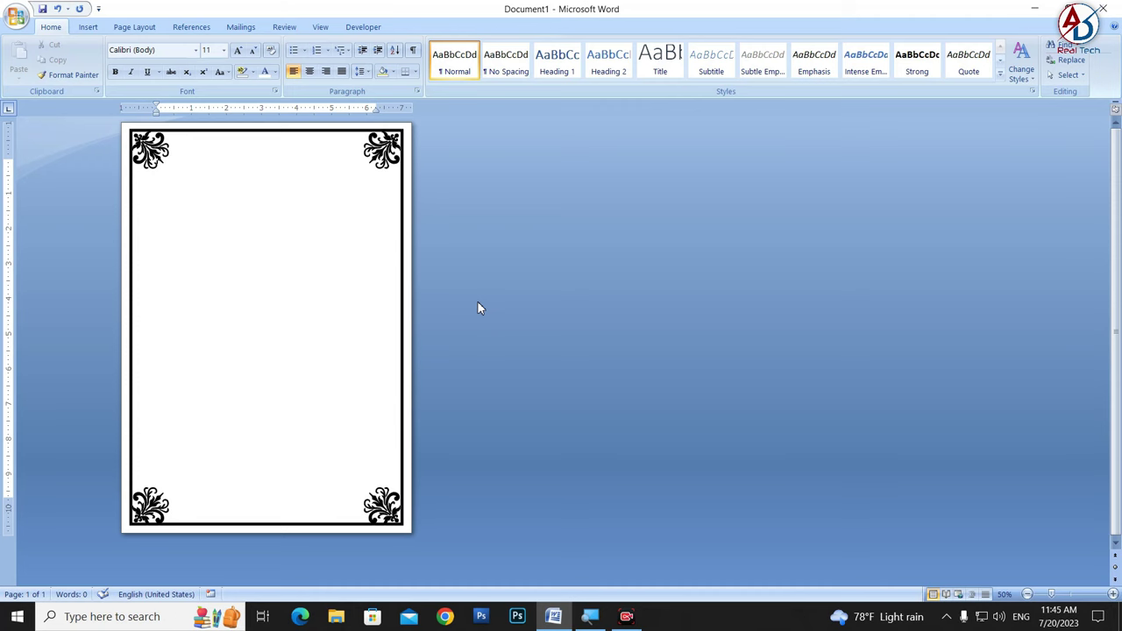
{"action": "key", "text": "ctrl+n"}
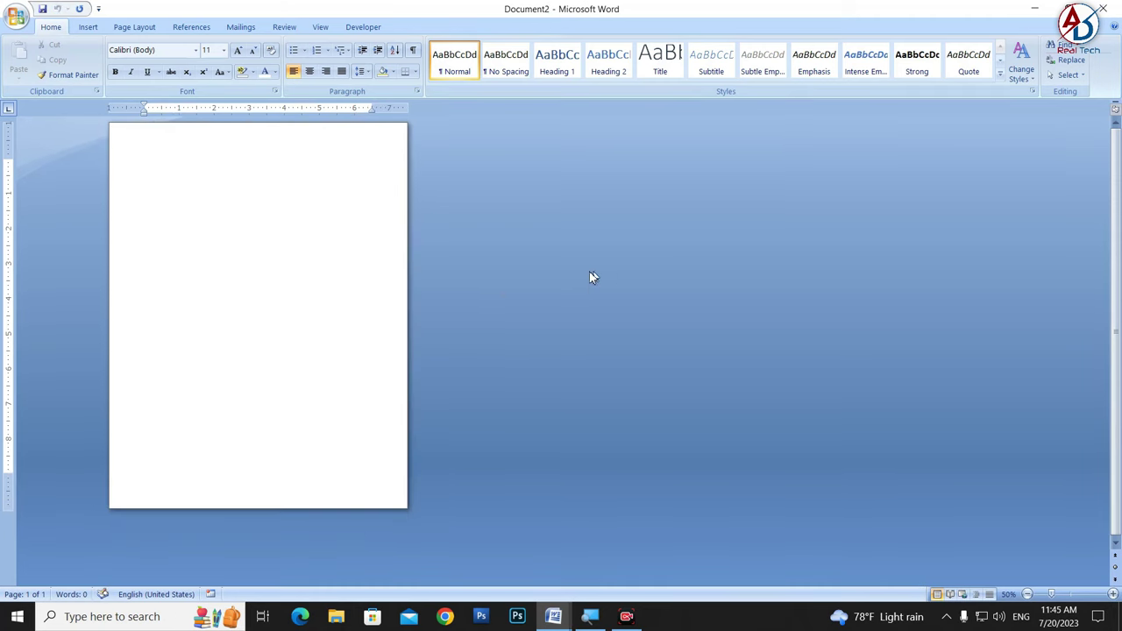
Step: Insert the 12Akruti Image corner ornament (character 35) via More Symbols, then close the dialog
{"action": "left_click", "coordinate": [88, 28]}
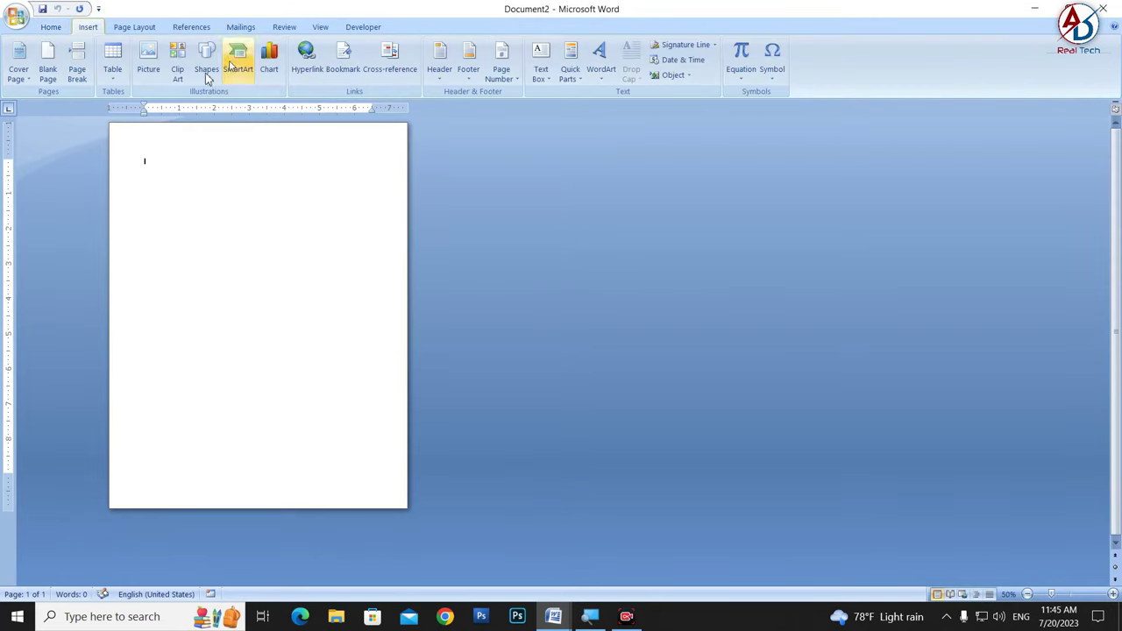
{"action": "left_click", "coordinate": [773, 66]}
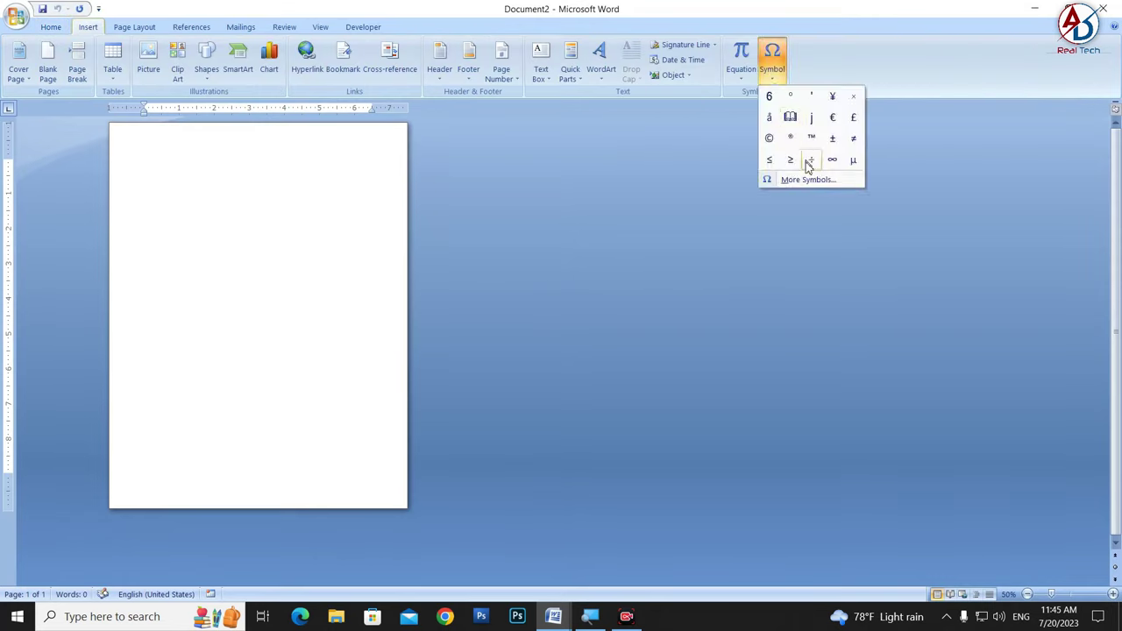
{"action": "left_click", "coordinate": [808, 179]}
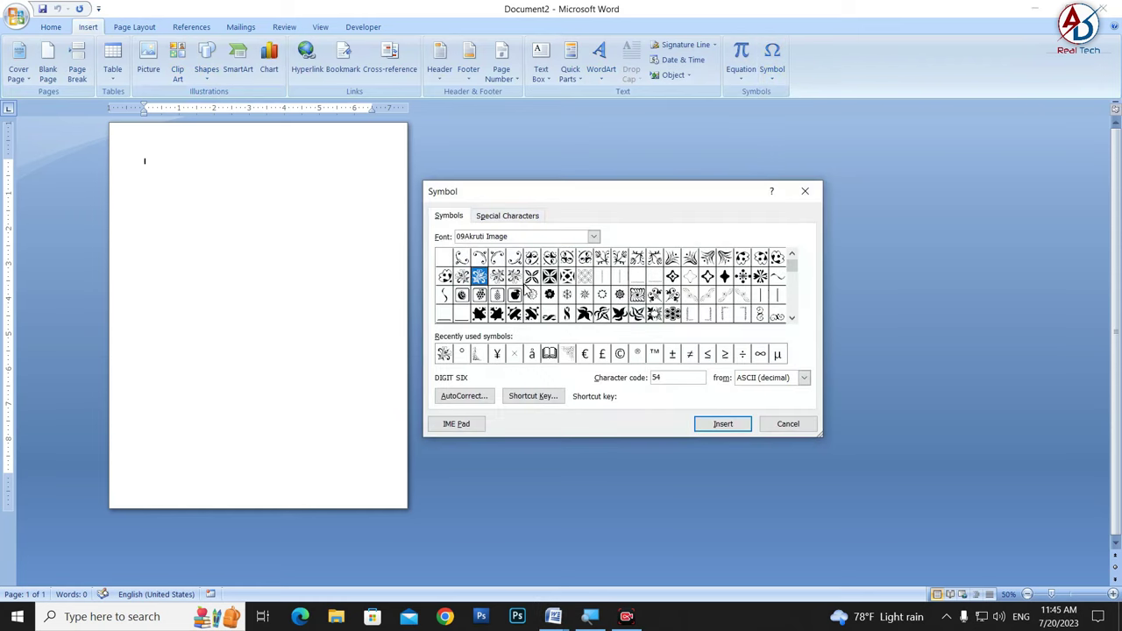
{"action": "left_click", "coordinate": [593, 236]}
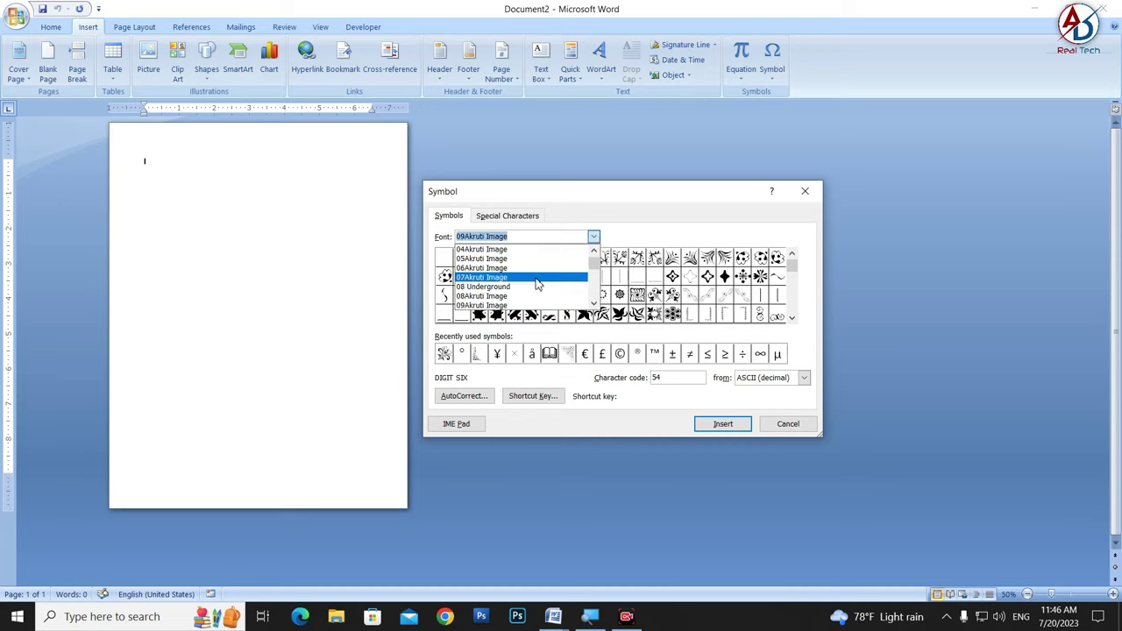
{"action": "scroll", "coordinate": [535, 289], "scroll_direction": "down", "scroll_amount": 3}
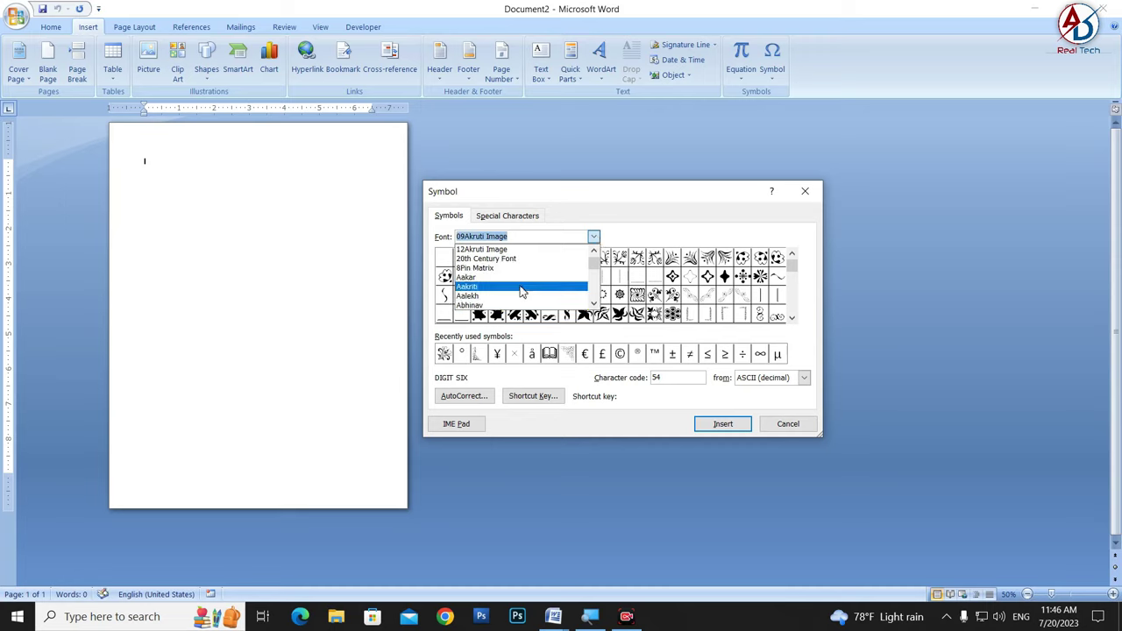
{"action": "left_click", "coordinate": [512, 250]}
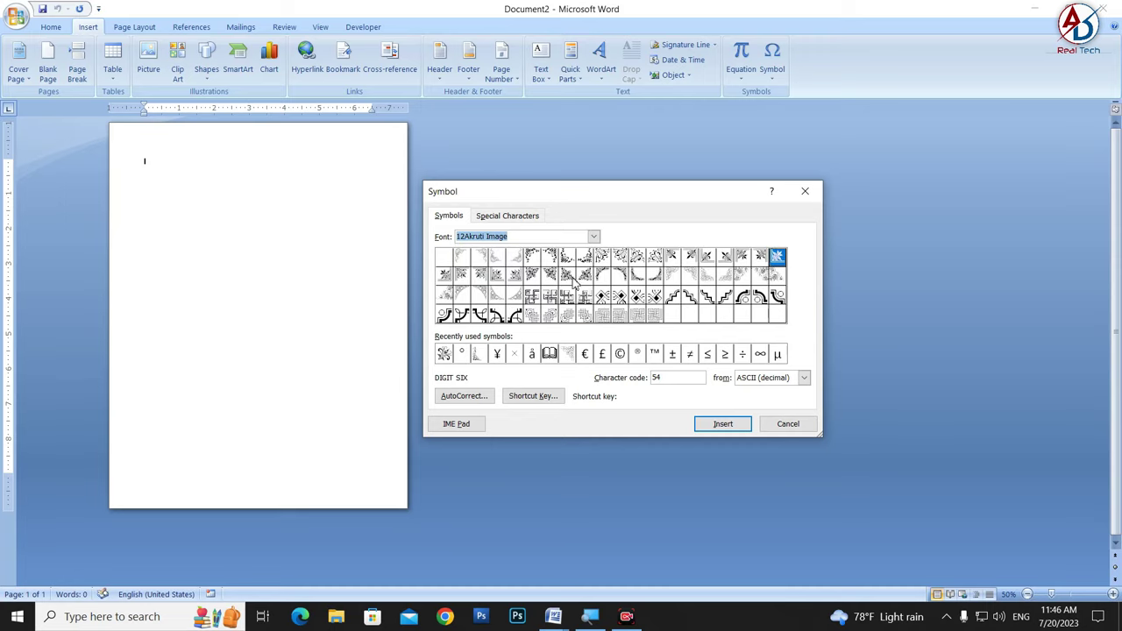
{"action": "left_click", "coordinate": [497, 258]}
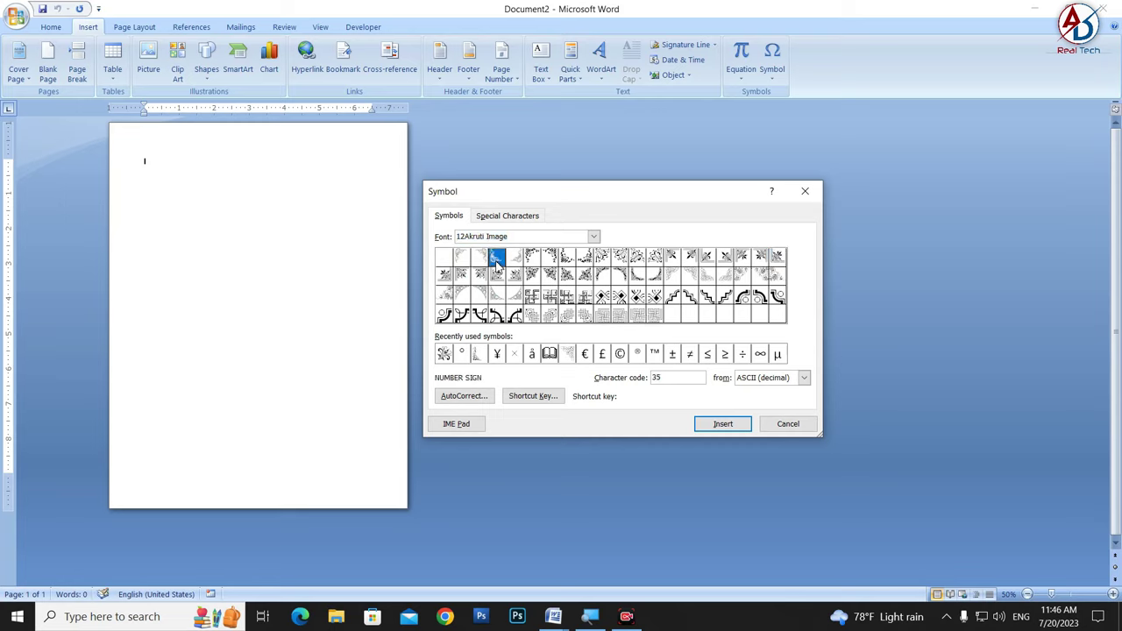
{"action": "left_click", "coordinate": [723, 425]}
{"action": "left_click", "coordinate": [788, 425]}
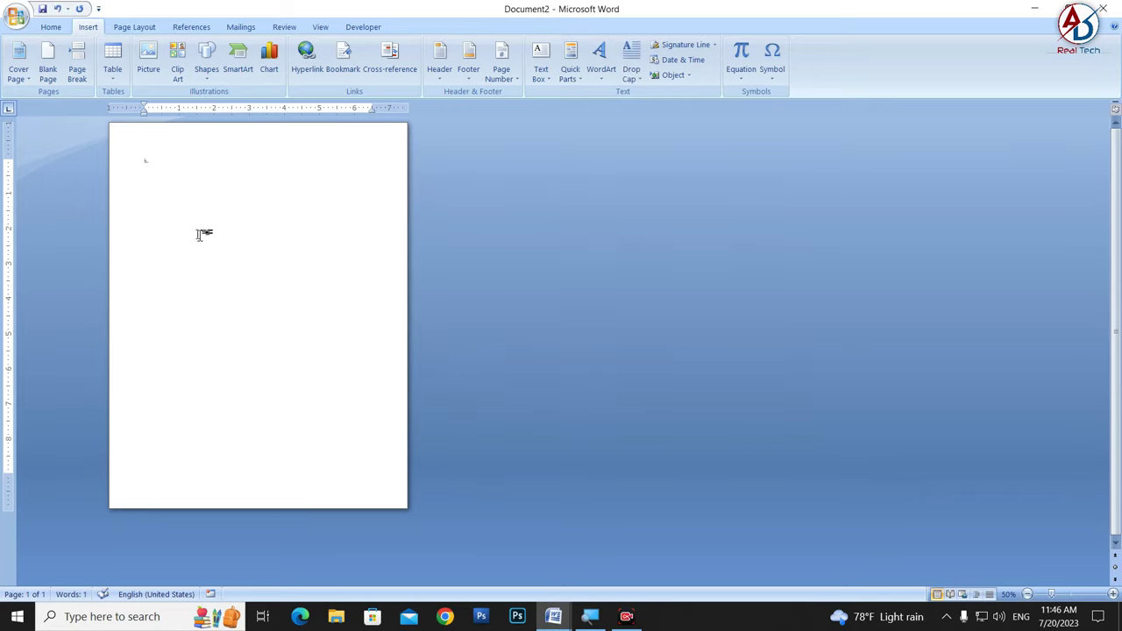
Step: Select the inserted ornament symbol and apply a WordArt style to it
{"action": "scroll", "coordinate": [200, 235], "scroll_direction": "up", "scroll_amount": 6}
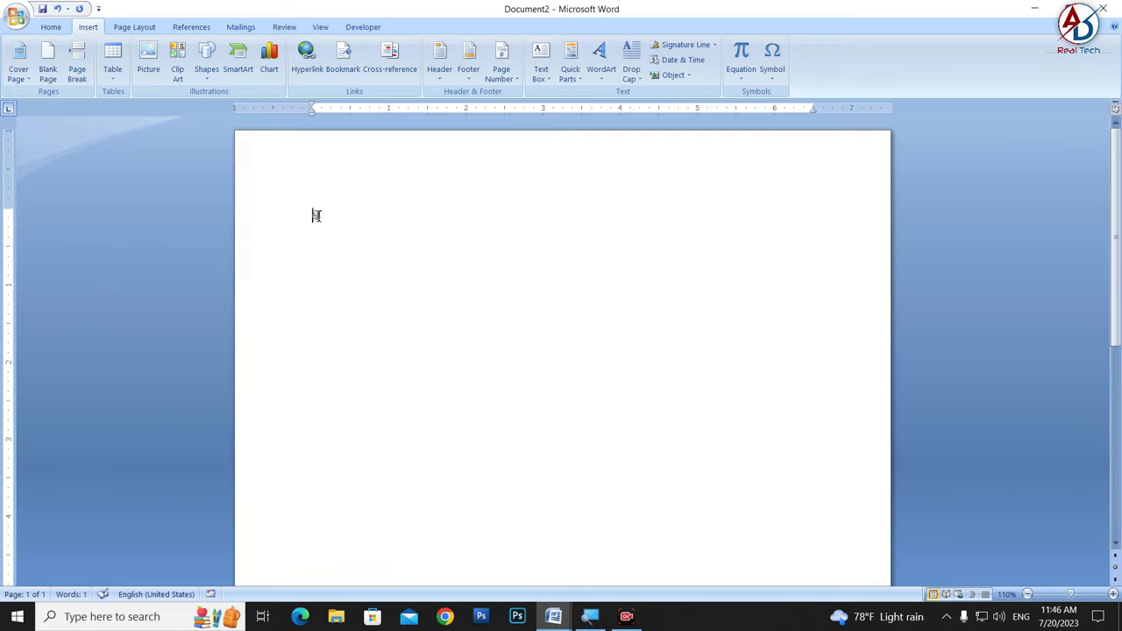
{"action": "mouse_move", "coordinate": [313, 216]}
{"action": "left_mouse_down"}
{"action": "mouse_move", "coordinate": [332, 216]}
{"action": "mouse_move", "coordinate": [318, 226]}
{"action": "left_mouse_up"}
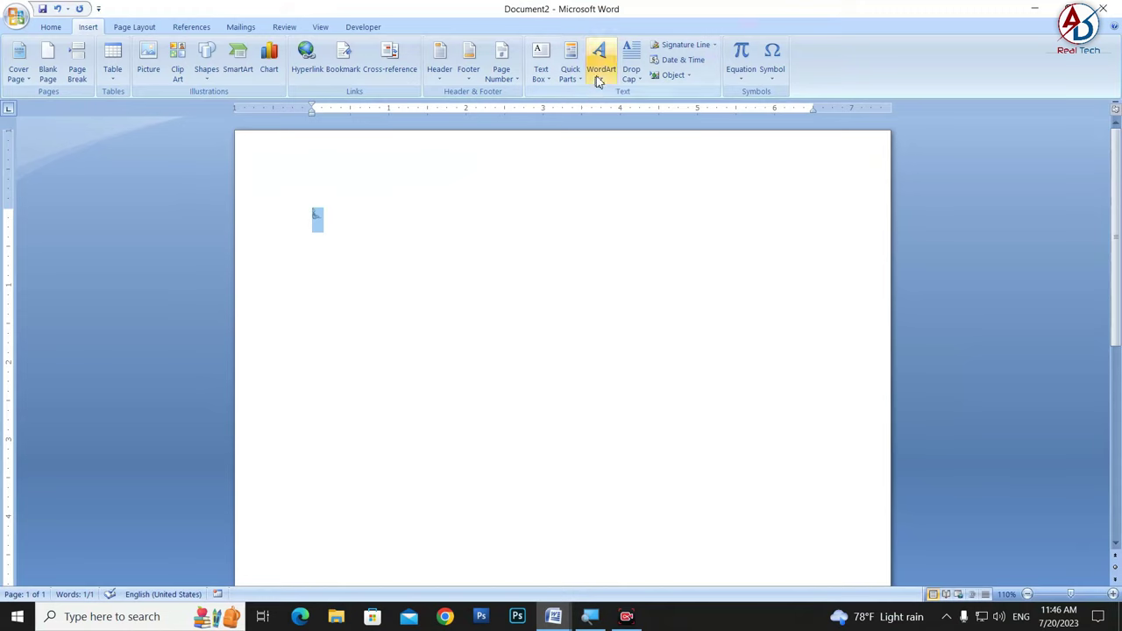
{"action": "left_click", "coordinate": [600, 65]}
{"action": "left_click", "coordinate": [619, 110]}
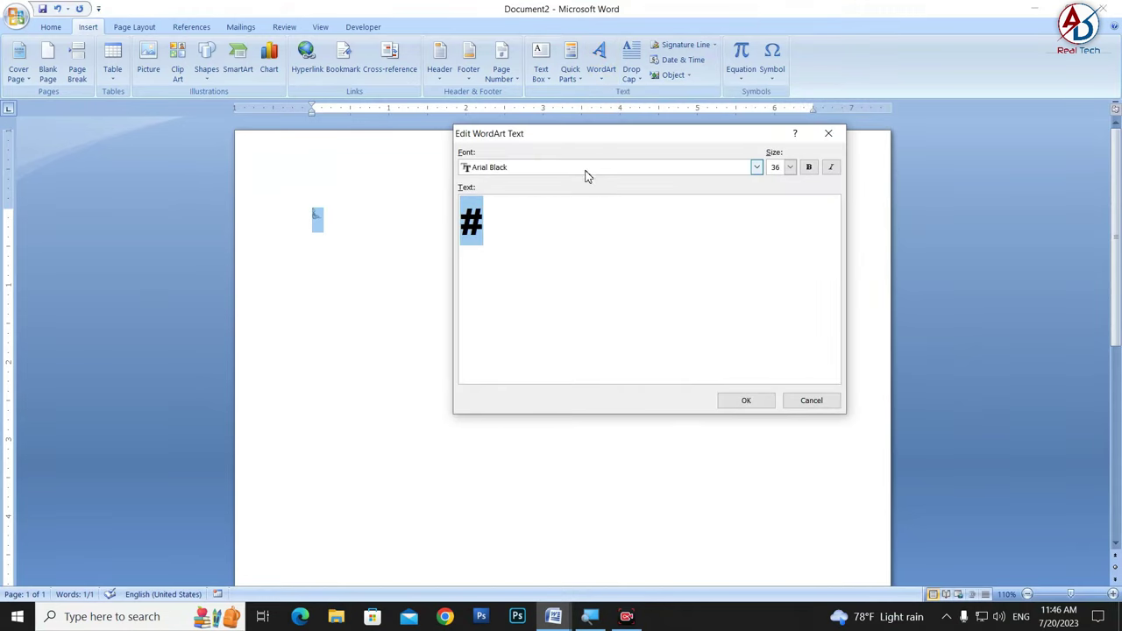
Step: Set the WordArt text font to 12Akruti Image and confirm the WordArt
{"action": "left_click", "coordinate": [587, 169]}
{"action": "scroll", "coordinate": [636, 226], "scroll_direction": "down", "scroll_amount": 2}
{"action": "scroll", "coordinate": [627, 226], "scroll_direction": "down", "scroll_amount": 1}
{"action": "scroll", "coordinate": [627, 225], "scroll_direction": "down", "scroll_amount": 3}
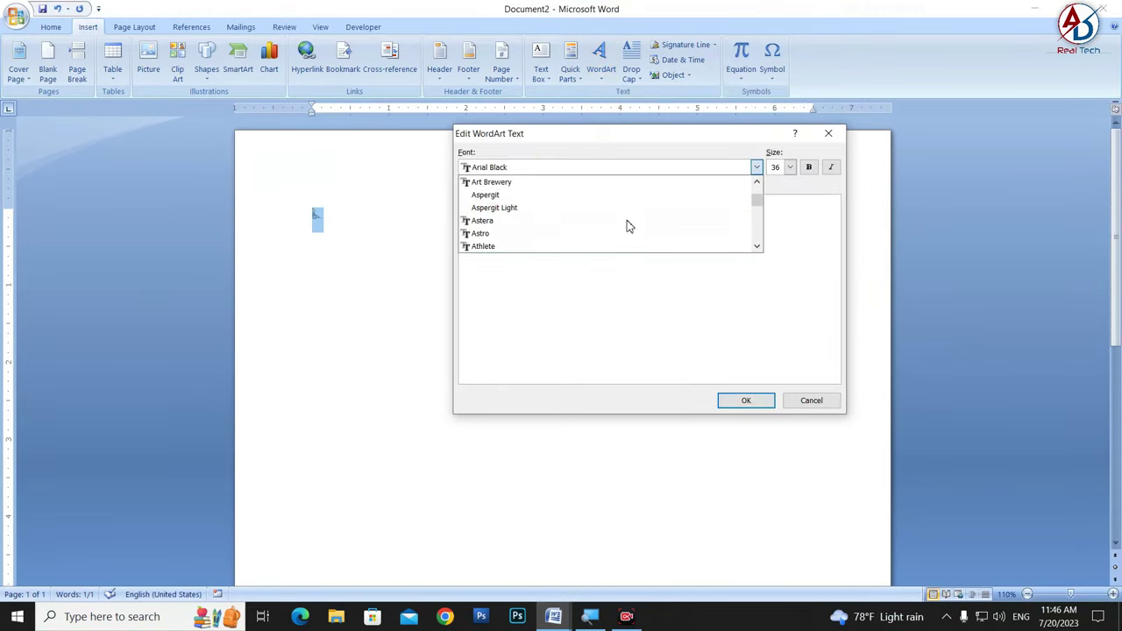
{"action": "scroll", "coordinate": [627, 225], "scroll_direction": "down", "scroll_amount": 3}
{"action": "scroll", "coordinate": [627, 226], "scroll_direction": "down", "scroll_amount": 2}
{"action": "left_click_drag", "start_coordinate": [751, 190], "coordinate": [676, 194]}
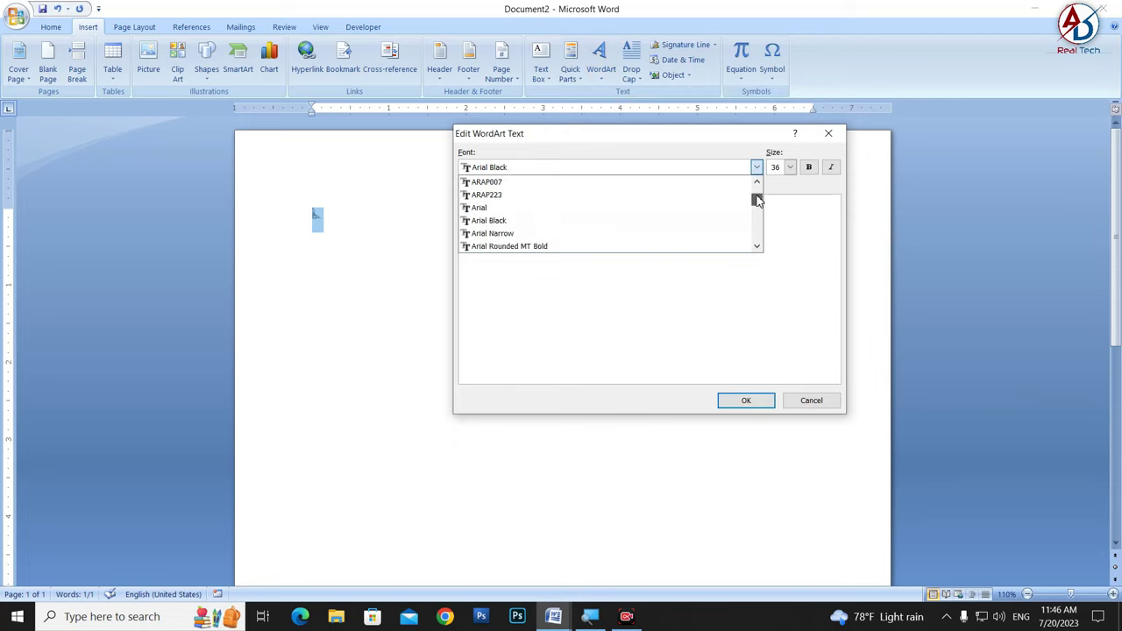
{"action": "scroll", "coordinate": [676, 194], "scroll_direction": "up", "scroll_amount": 3}
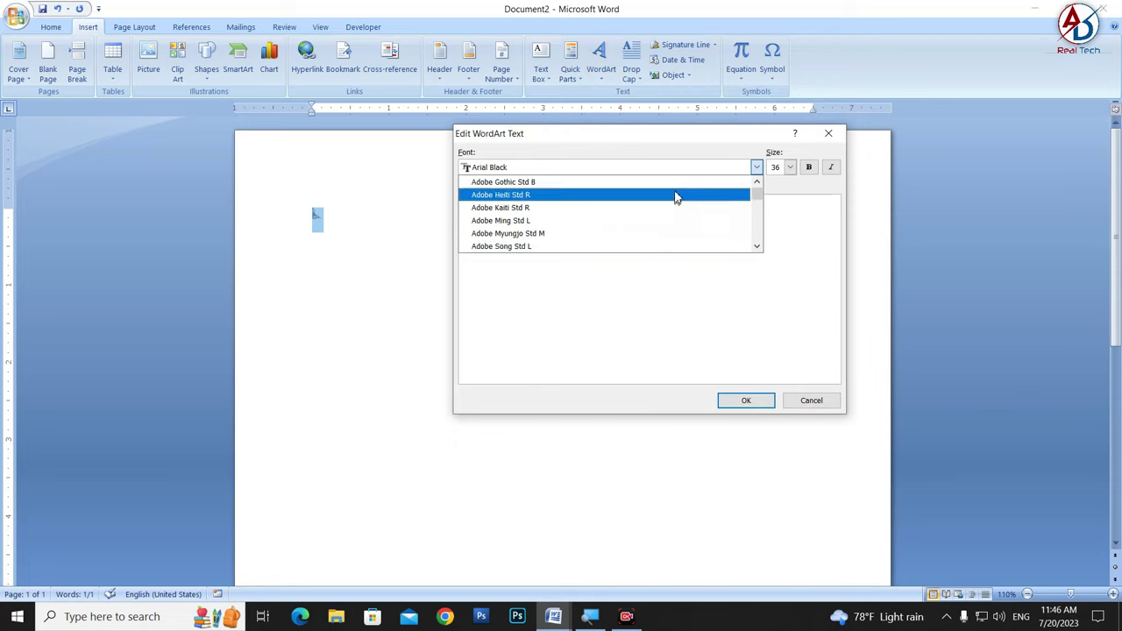
{"action": "scroll", "coordinate": [674, 189], "scroll_direction": "down", "scroll_amount": 1}
{"action": "scroll", "coordinate": [677, 206], "scroll_direction": "down", "scroll_amount": 2}
{"action": "scroll", "coordinate": [676, 209], "scroll_direction": "down", "scroll_amount": 2}
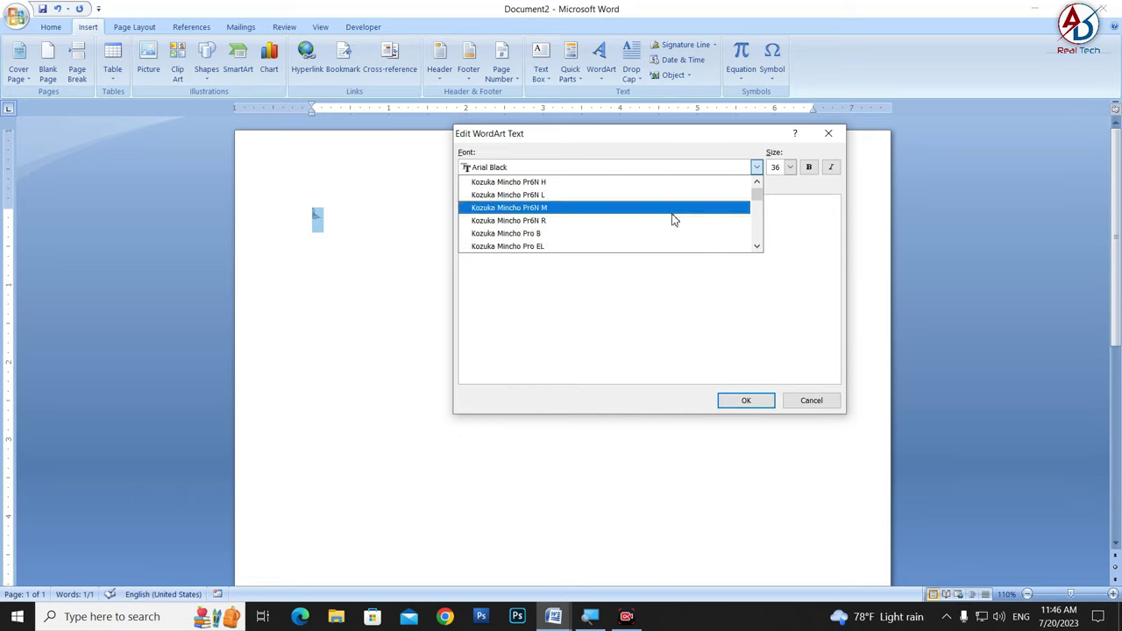
{"action": "scroll", "coordinate": [672, 216], "scroll_direction": "down", "scroll_amount": 5}
{"action": "scroll", "coordinate": [672, 215], "scroll_direction": "down", "scroll_amount": 5}
{"action": "scroll", "coordinate": [669, 220], "scroll_direction": "down", "scroll_amount": 8}
{"action": "scroll", "coordinate": [668, 220], "scroll_direction": "down", "scroll_amount": 5}
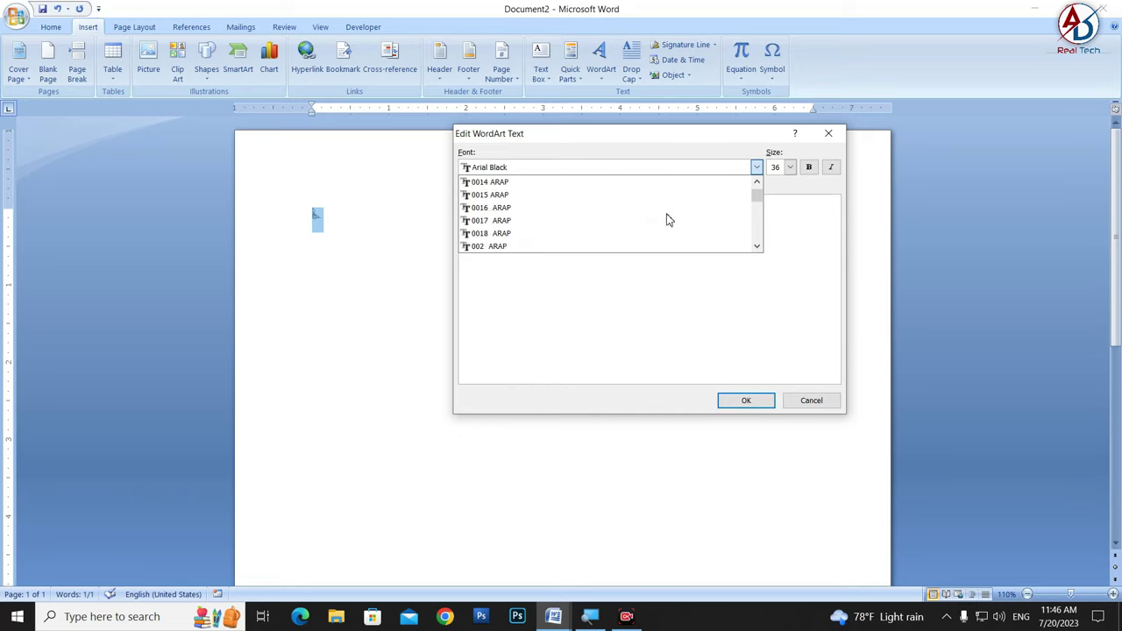
{"action": "scroll", "coordinate": [668, 220], "scroll_direction": "down", "scroll_amount": 5}
{"action": "scroll", "coordinate": [667, 220], "scroll_direction": "down", "scroll_amount": 5}
{"action": "scroll", "coordinate": [667, 220], "scroll_direction": "down", "scroll_amount": 3}
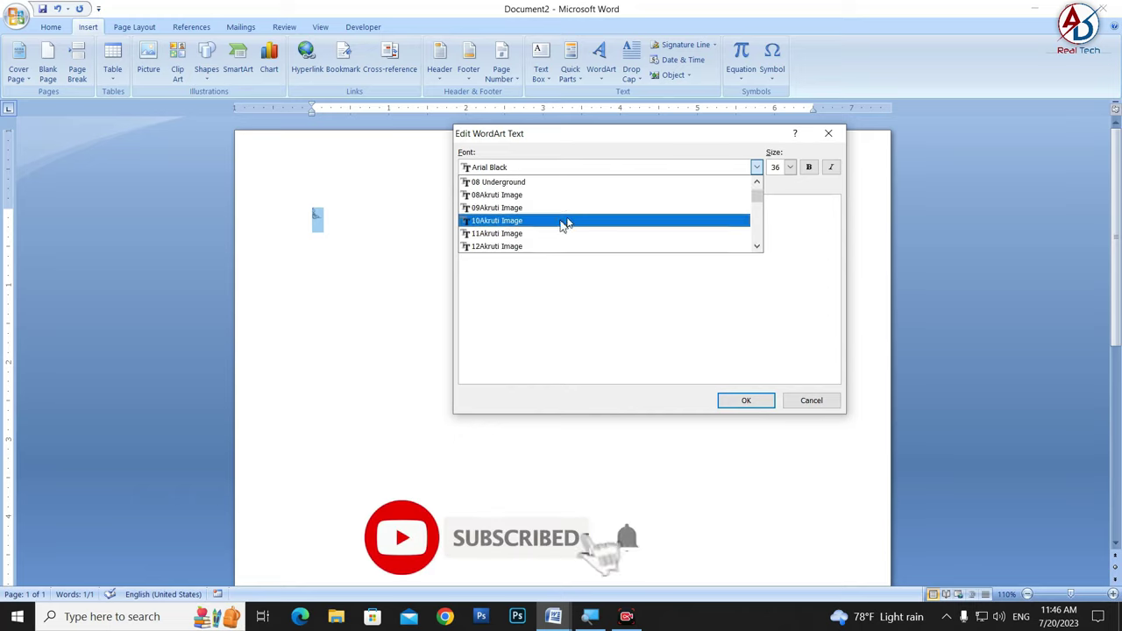
{"action": "left_click", "coordinate": [516, 246]}
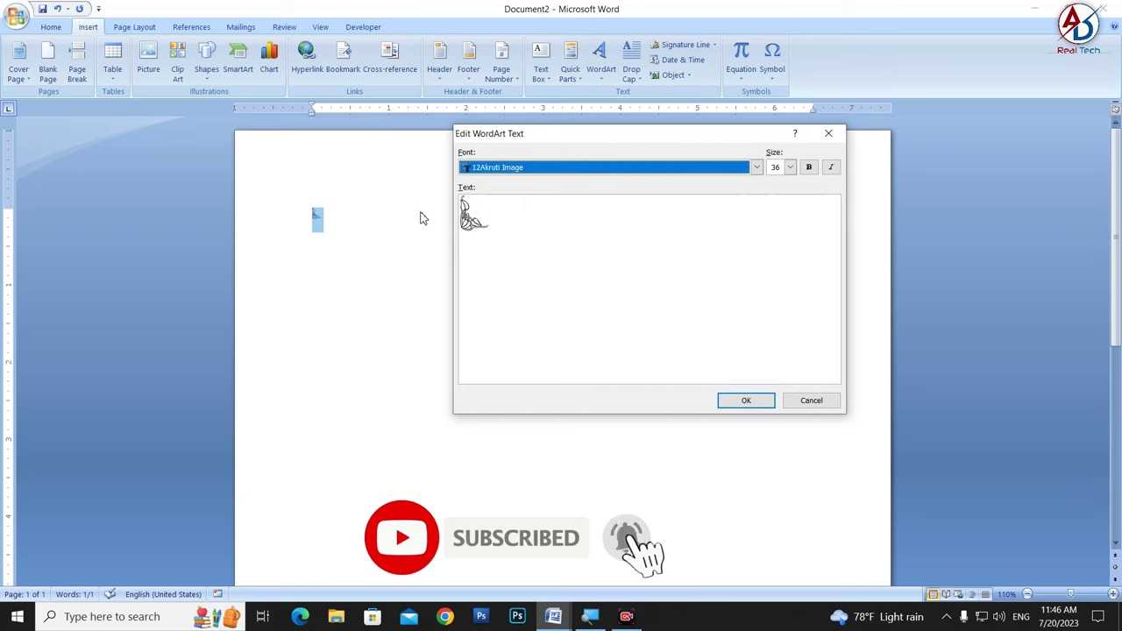
{"action": "left_click", "coordinate": [744, 401]}
Step: Float the WordArt in front of text and fill it solid black, leaving the outline unchanged
{"action": "left_click", "coordinate": [800, 72]}
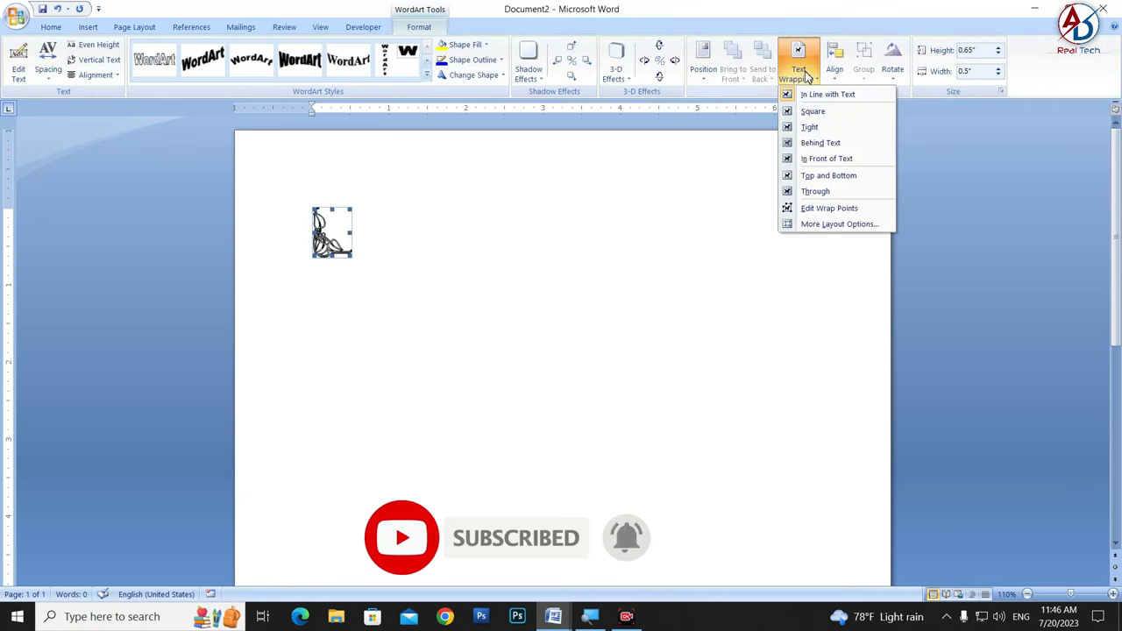
{"action": "left_click", "coordinate": [826, 159]}
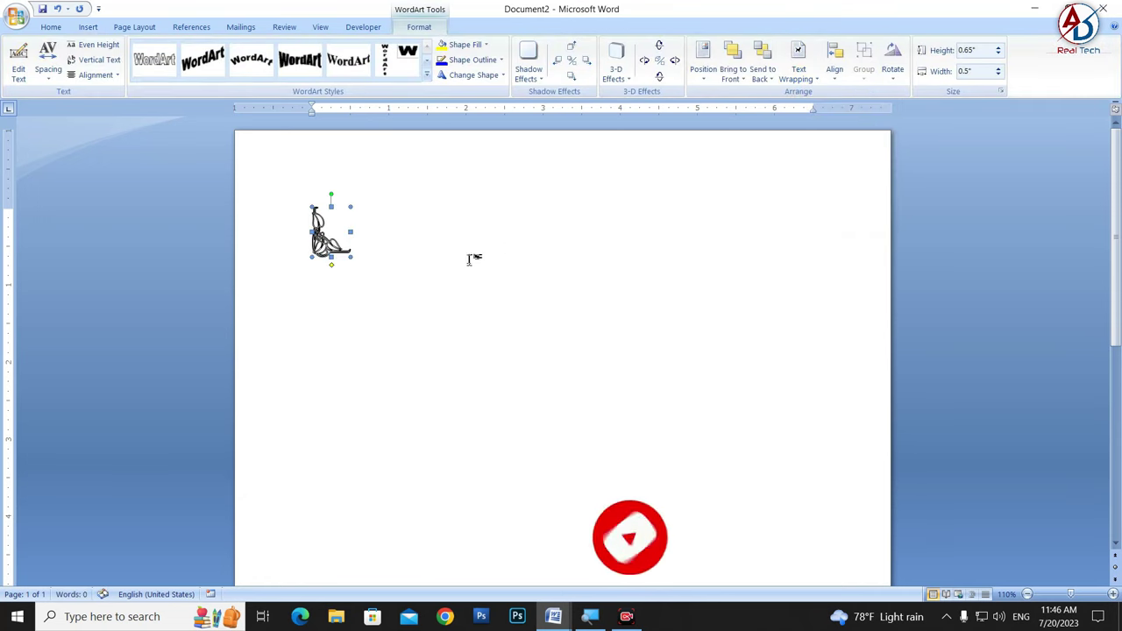
{"action": "left_click", "coordinate": [465, 44]}
{"action": "left_click", "coordinate": [458, 74]}
{"action": "left_click", "coordinate": [480, 61]}
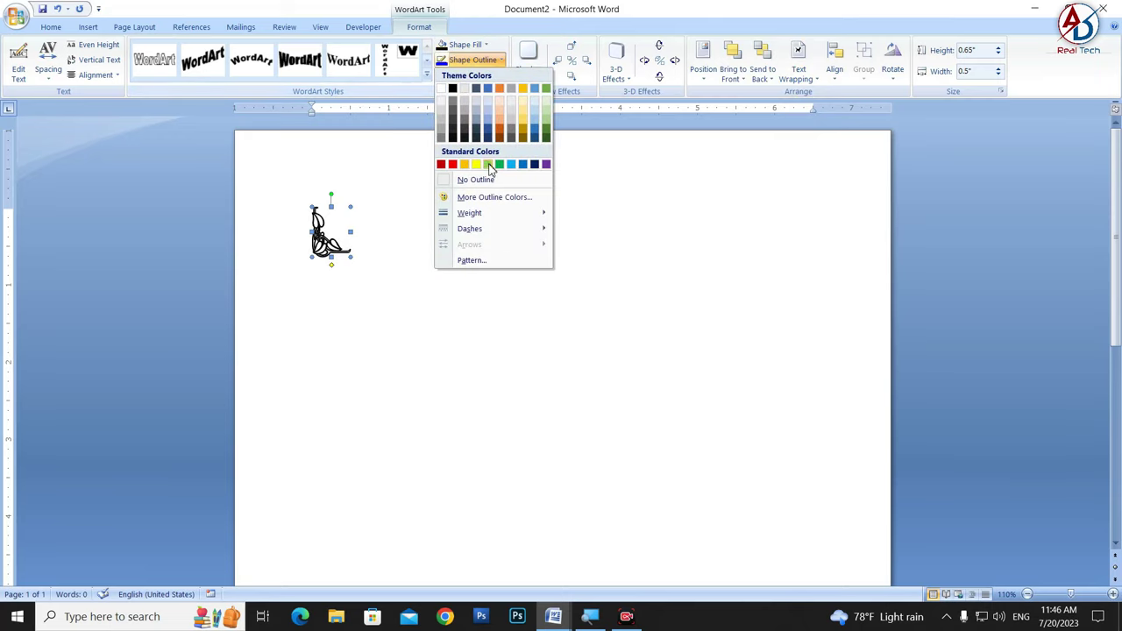
{"action": "left_click", "coordinate": [726, 271]}
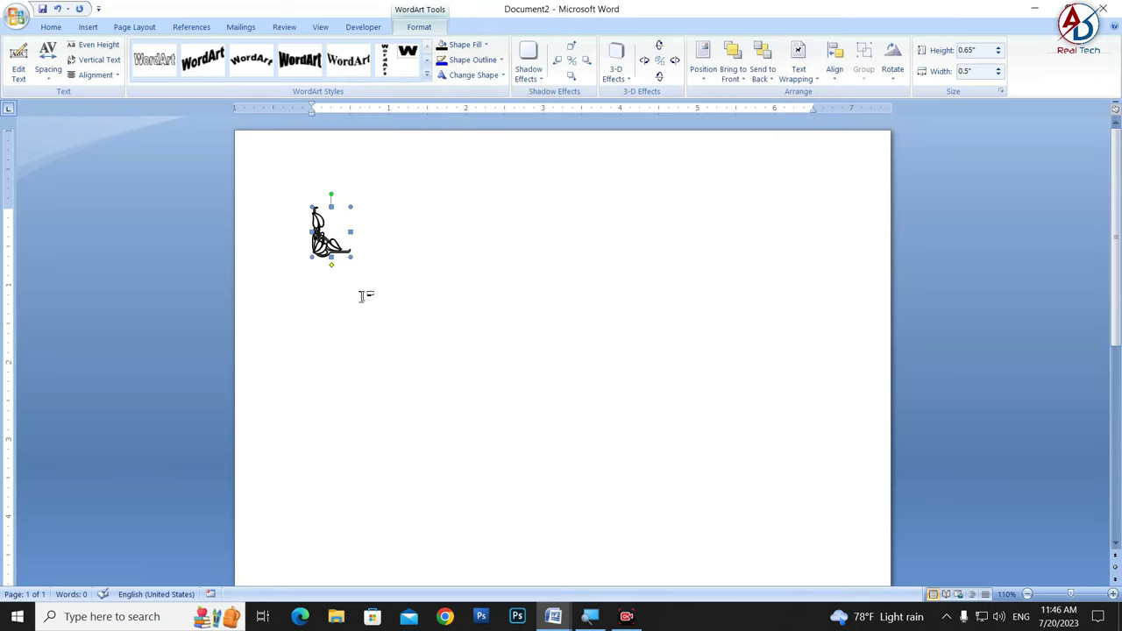
Step: Enlarge the ornament to about 2.97 × 2.28 inches and move it to the top-left corner
{"action": "left_click_drag", "start_coordinate": [350, 259], "coordinate": [488, 436]}
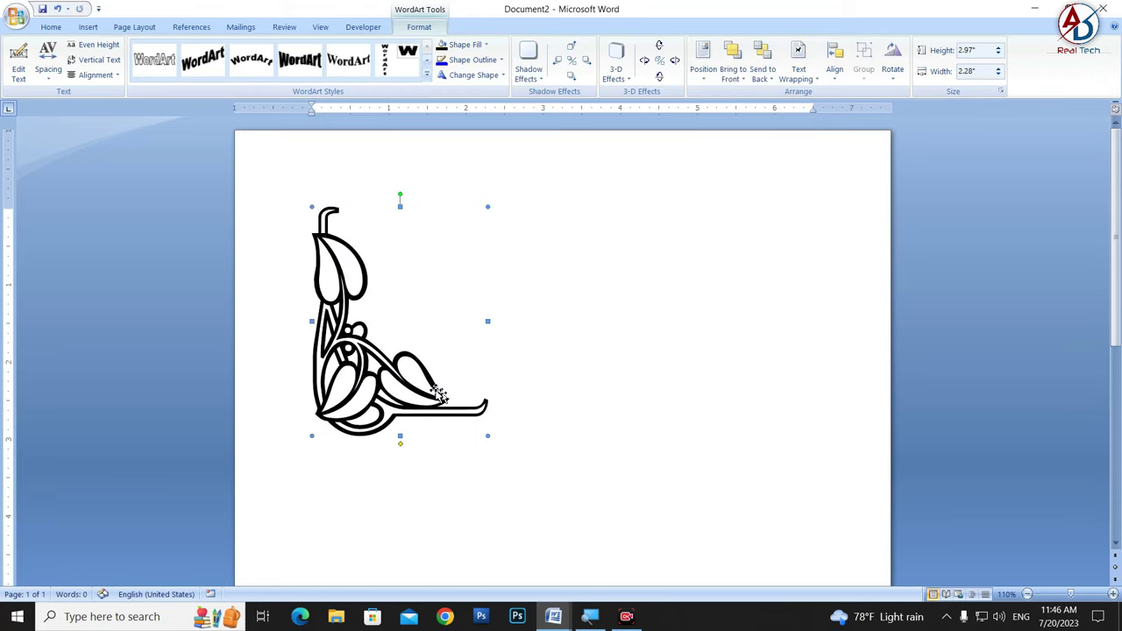
{"action": "mouse_move", "coordinate": [329, 324]}
{"action": "left_mouse_down"}
{"action": "mouse_move", "coordinate": [278, 256]}
{"action": "mouse_move", "coordinate": [247, 246]}
{"action": "left_mouse_up"}
{"action": "scroll", "coordinate": [383, 338], "scroll_direction": "down", "scroll_amount": 5, "text": "ctrl"}
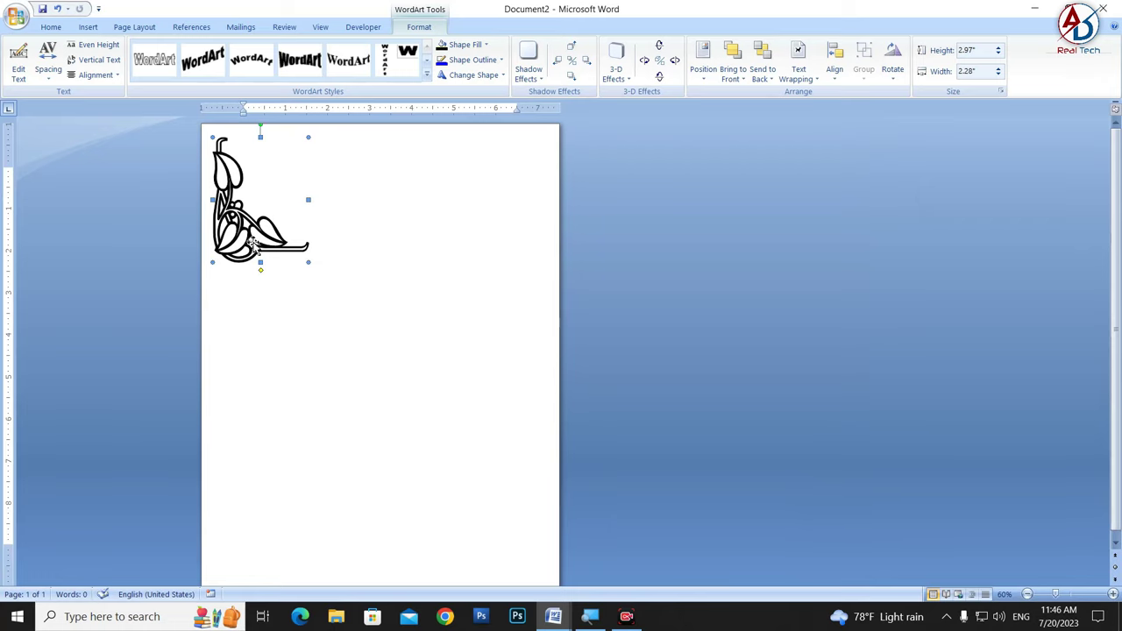
{"action": "scroll", "coordinate": [328, 293], "scroll_direction": "down", "scroll_amount": 4, "text": "ctrl"}
{"action": "scroll", "coordinate": [328, 303], "scroll_direction": "up", "scroll_amount": 2, "text": "ctrl"}
{"action": "scroll", "coordinate": [328, 305], "scroll_direction": "up", "scroll_amount": 1, "text": "ctrl"}
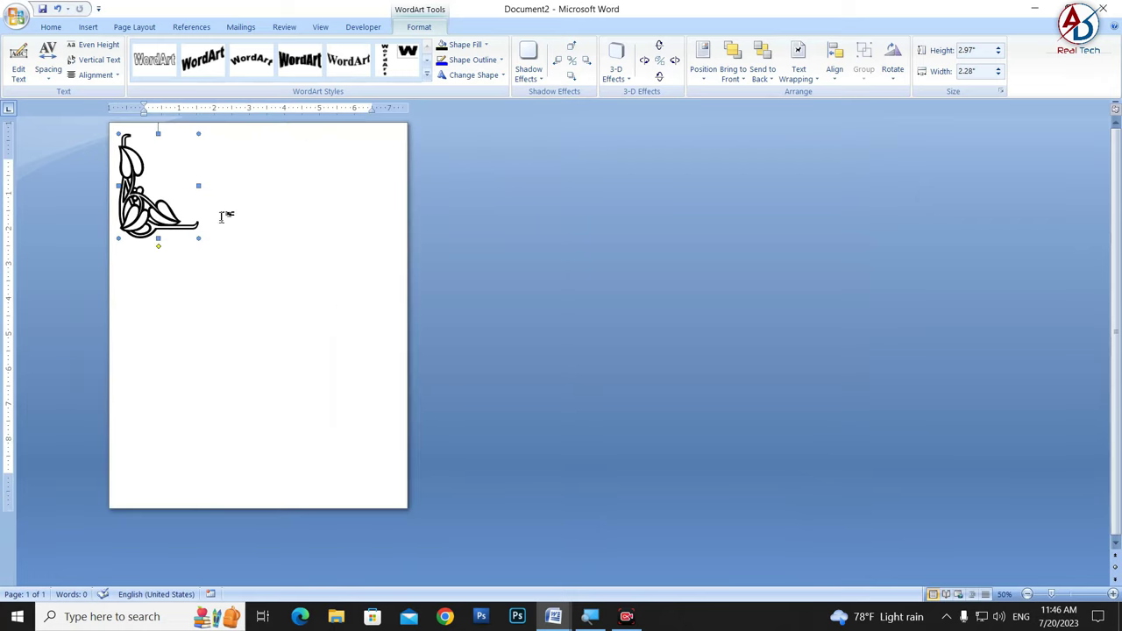
Step: Flip the ornament vertically
{"action": "left_click", "coordinate": [894, 70]}
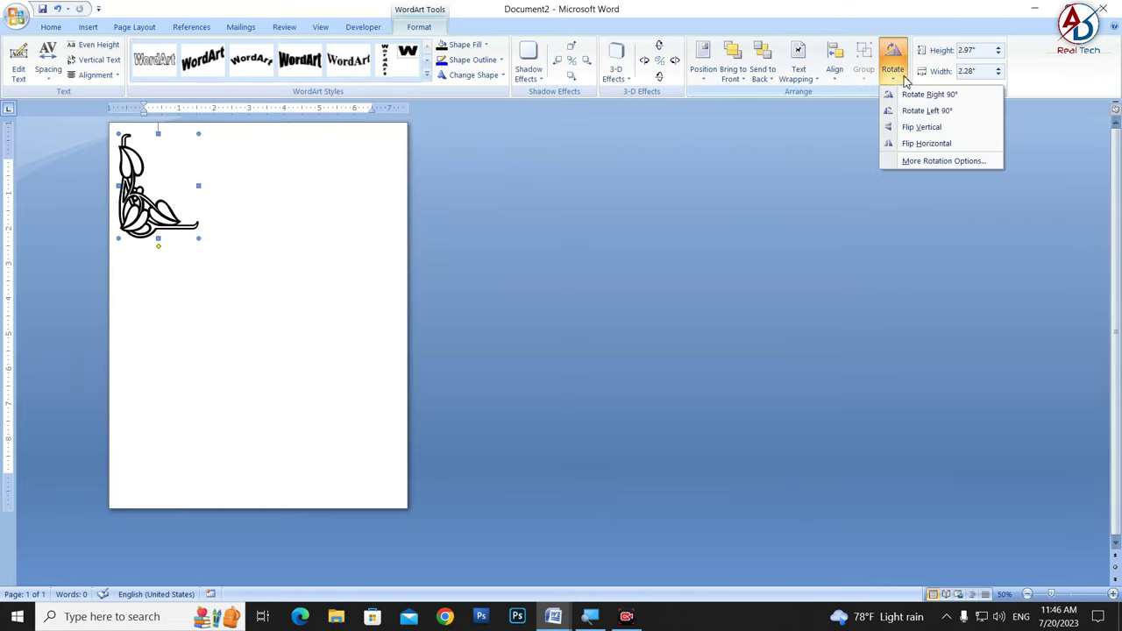
{"action": "left_click", "coordinate": [920, 129]}
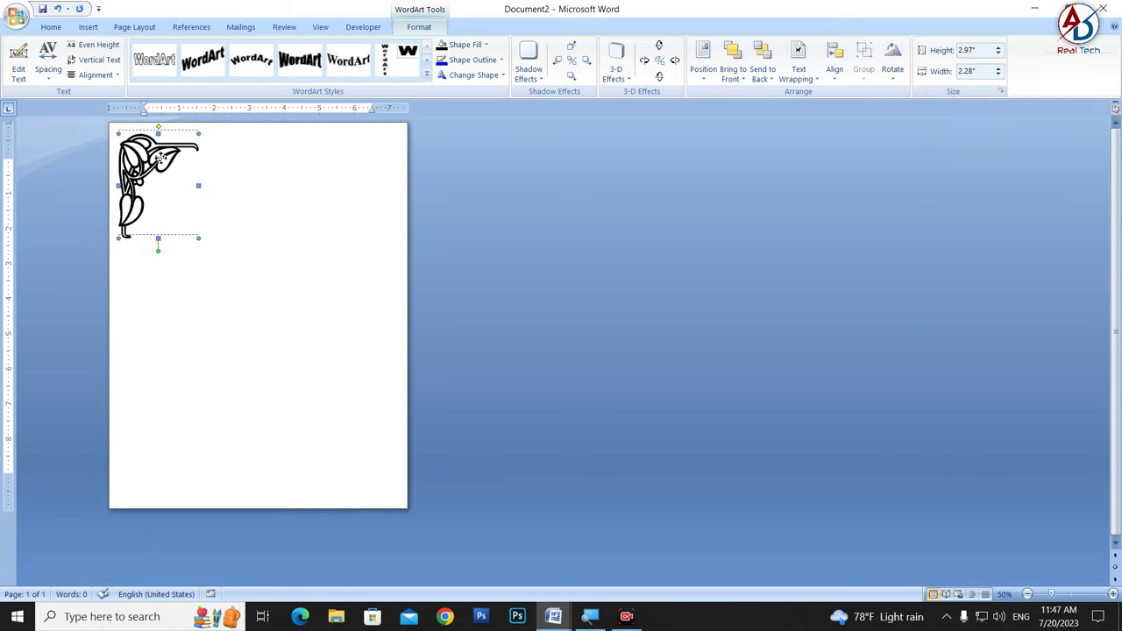
{"action": "scroll", "coordinate": [230, 233], "scroll_direction": "down", "scroll_amount": 3, "text": "ctrl"}
{"action": "scroll", "coordinate": [252, 231], "scroll_direction": "up", "scroll_amount": 5, "text": "ctrl"}
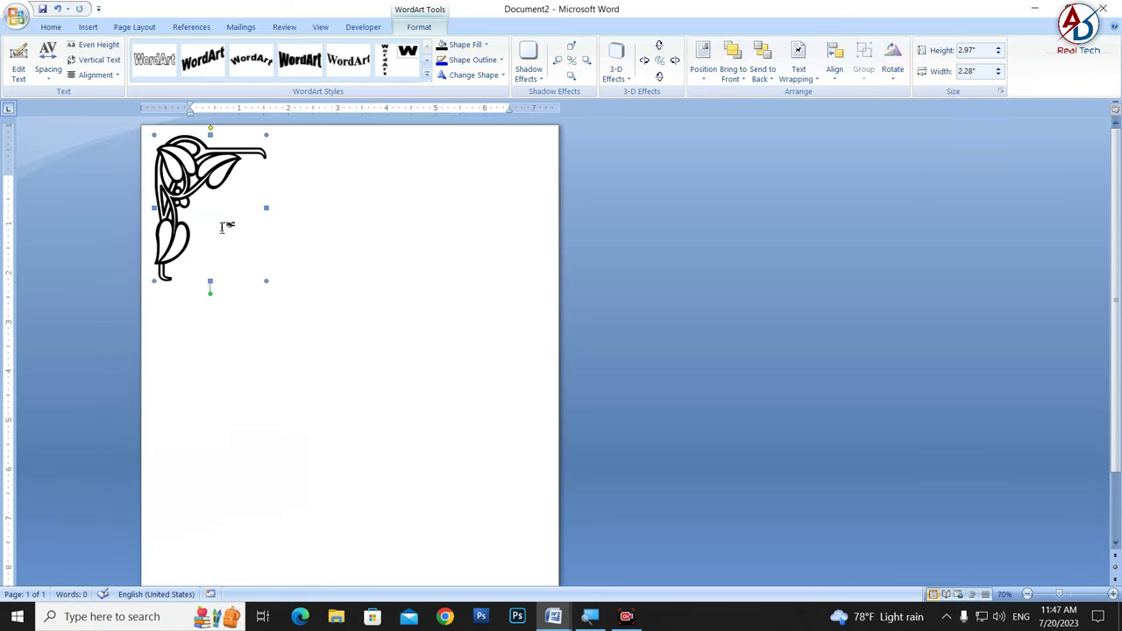
Step: Draw a straight horizontal line along the top of the page from the ornament
{"action": "left_click", "coordinate": [88, 27]}
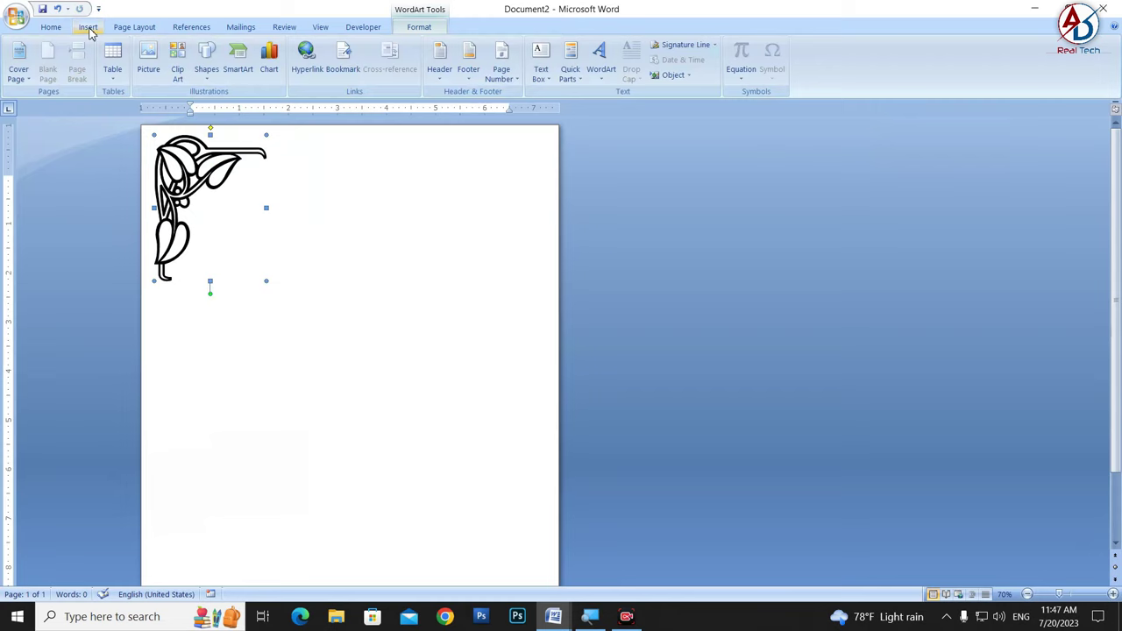
{"action": "left_click", "coordinate": [206, 70]}
{"action": "left_click", "coordinate": [215, 107]}
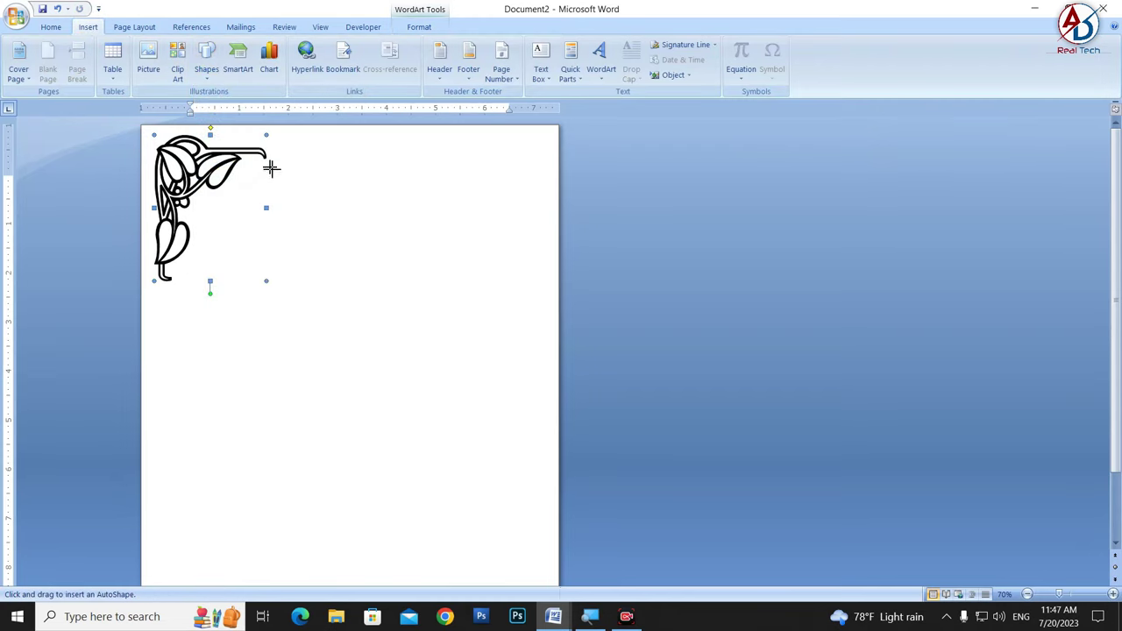
{"action": "key", "text": "Escape"}
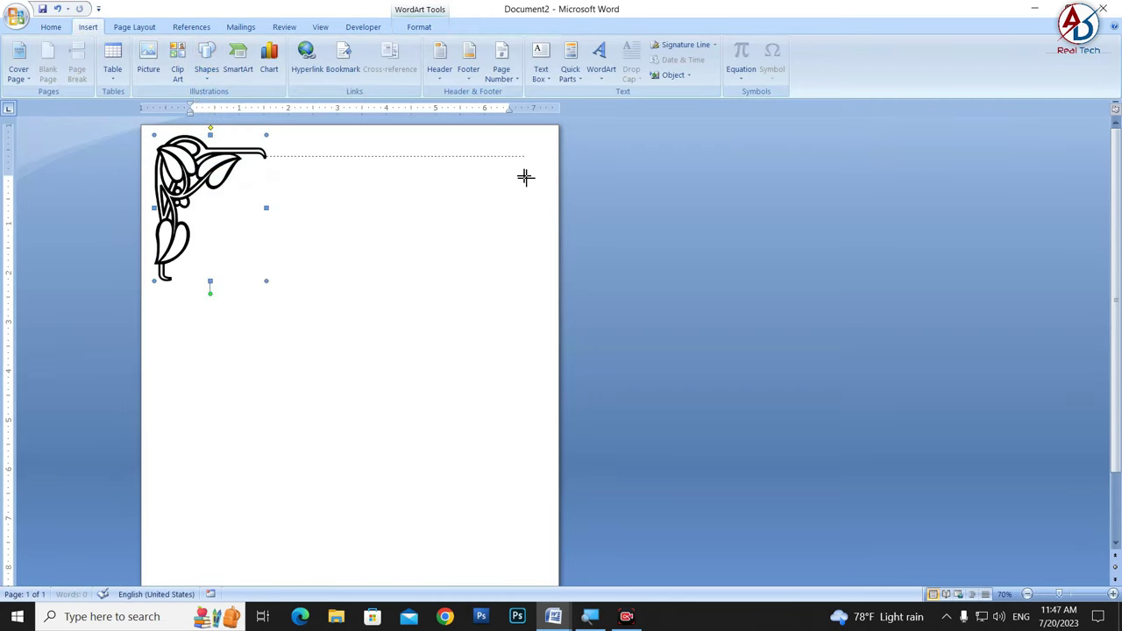
{"action": "mouse_move", "coordinate": [526, 177]}
{"action": "left_mouse_down"}
{"action": "mouse_move", "coordinate": [539, 176]}
{"action": "mouse_move", "coordinate": [515, 157]}
{"action": "left_mouse_up"}
Step: Give the top line a 6 pt weight and nudge it down to meet the ornament's arm
{"action": "left_click", "coordinate": [500, 61]}
{"action": "mouse_move", "coordinate": [509, 218]}
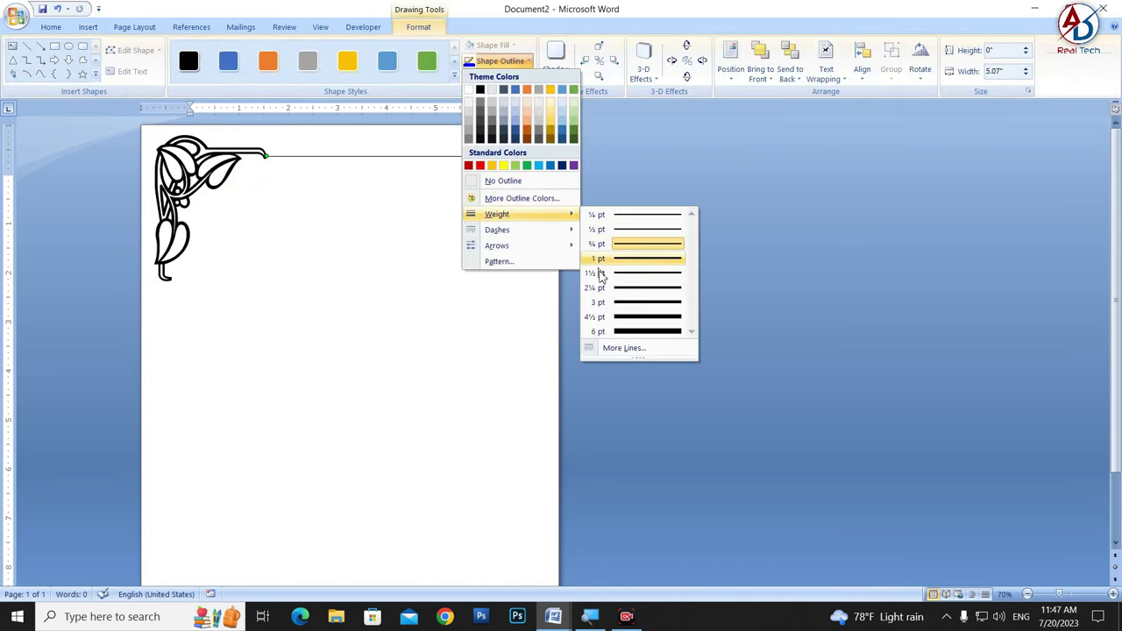
{"action": "left_click", "coordinate": [631, 331]}
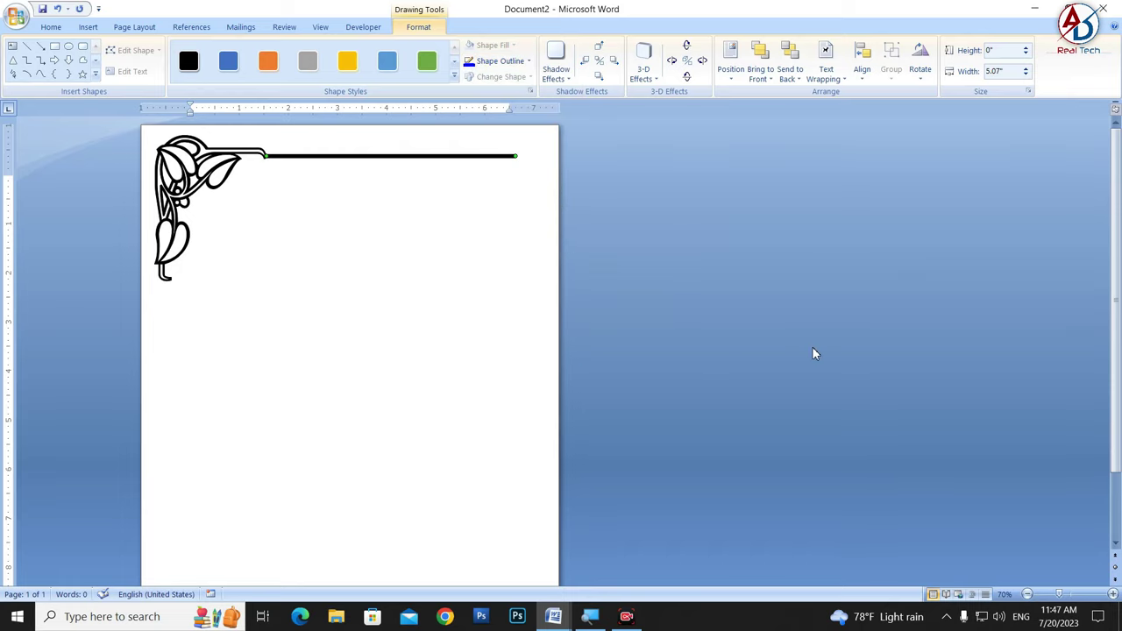
{"action": "key", "text": "Down"}
{"action": "key", "text": "Down"}
{"action": "key", "text": "Down"}
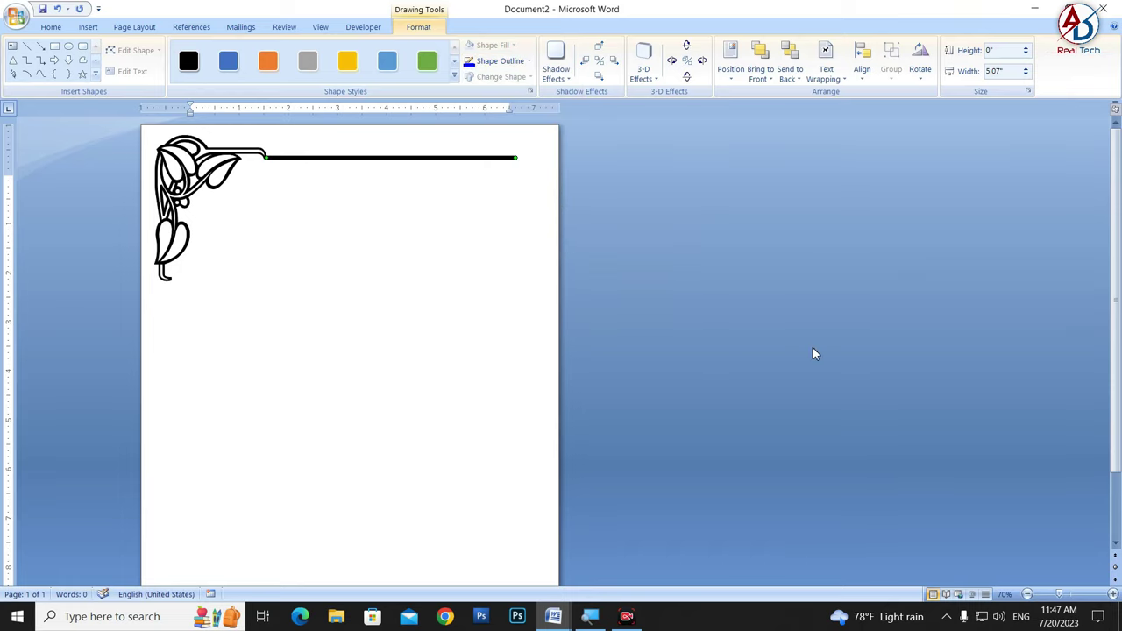
{"action": "left_click", "coordinate": [528, 374]}
{"action": "scroll", "coordinate": [351, 356], "scroll_direction": "down", "scroll_amount": 3, "text": "ctrl"}
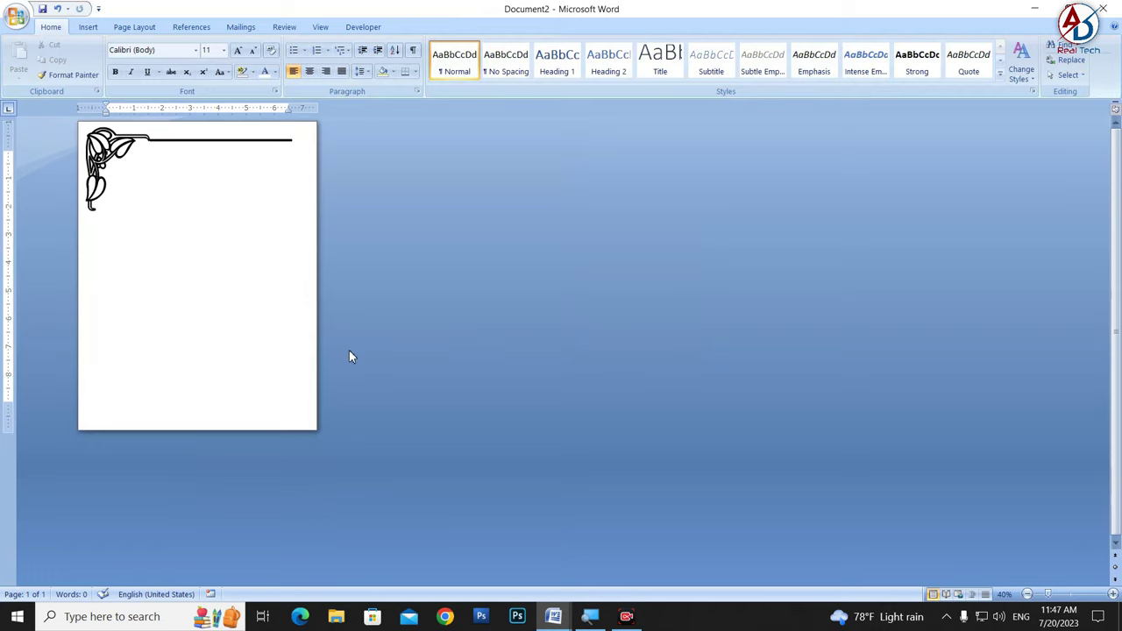
Step: Drop a copy of the corner ornament lower on the page and flip it horizontally
{"action": "left_click", "coordinate": [105, 153]}
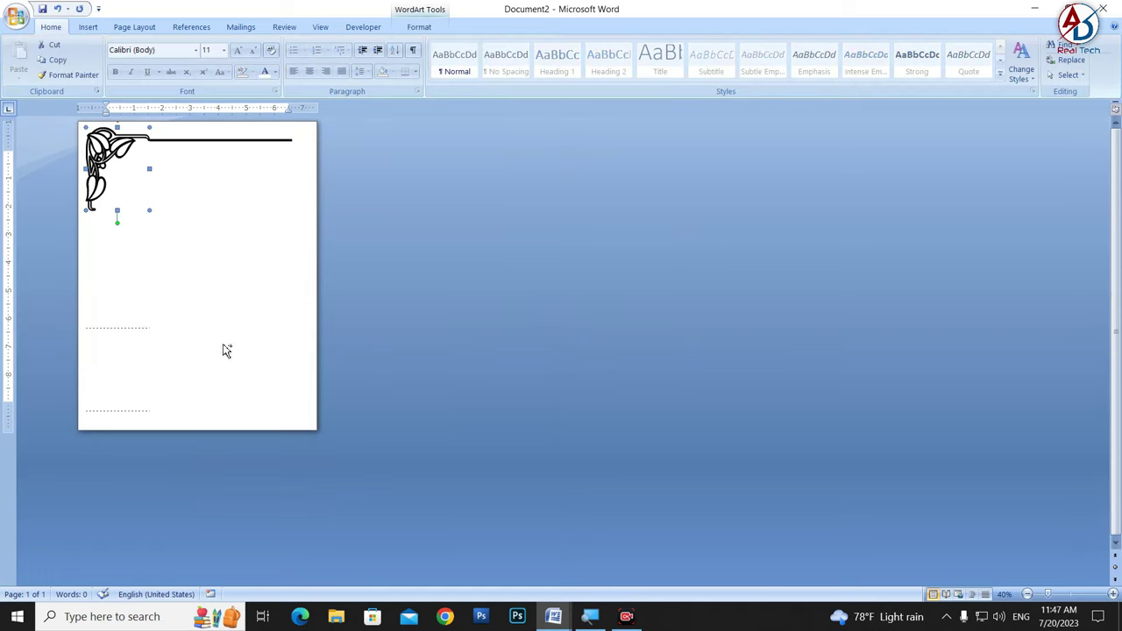
{"action": "left_click_drag", "start_coordinate": [226, 350], "coordinate": [226, 352]}
{"action": "left_click", "coordinate": [421, 27]}
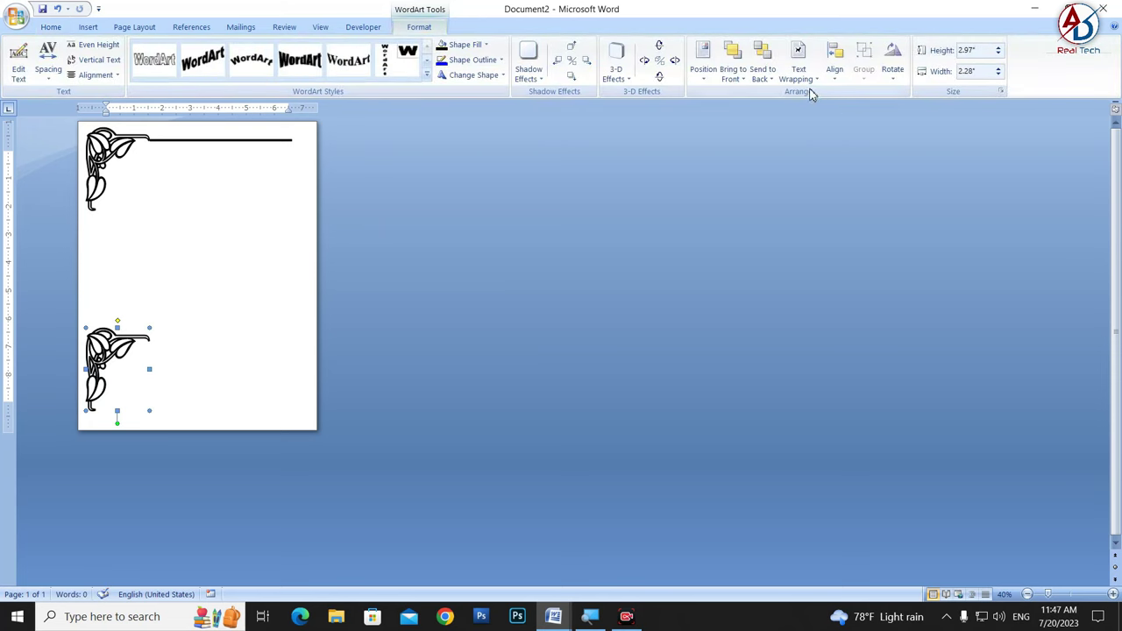
{"action": "left_click", "coordinate": [893, 70]}
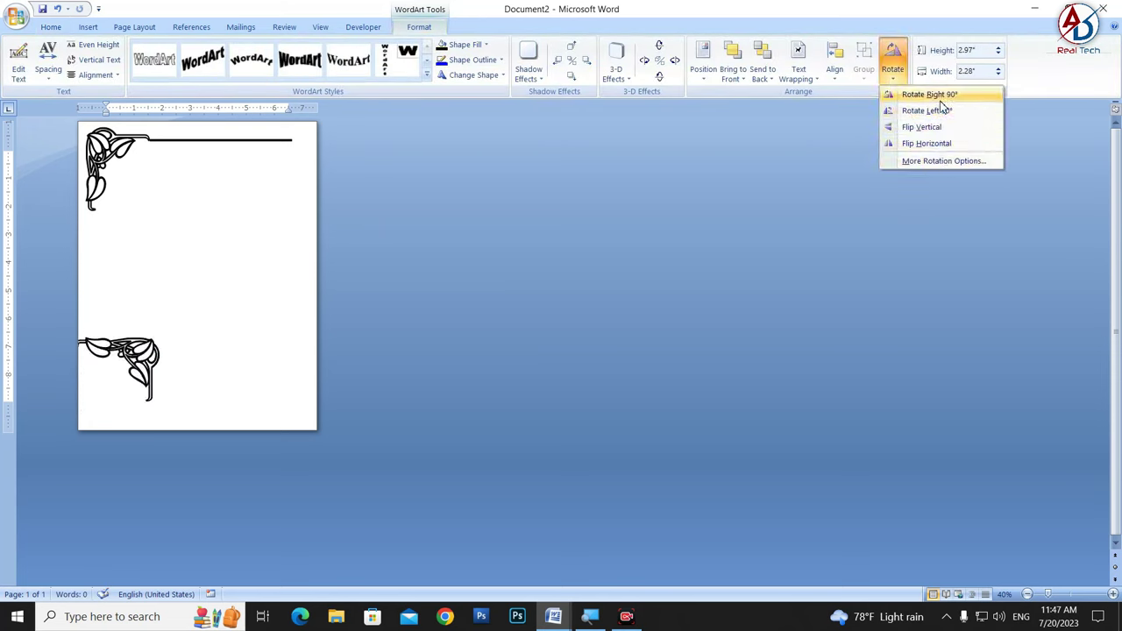
{"action": "left_click", "coordinate": [935, 143]}
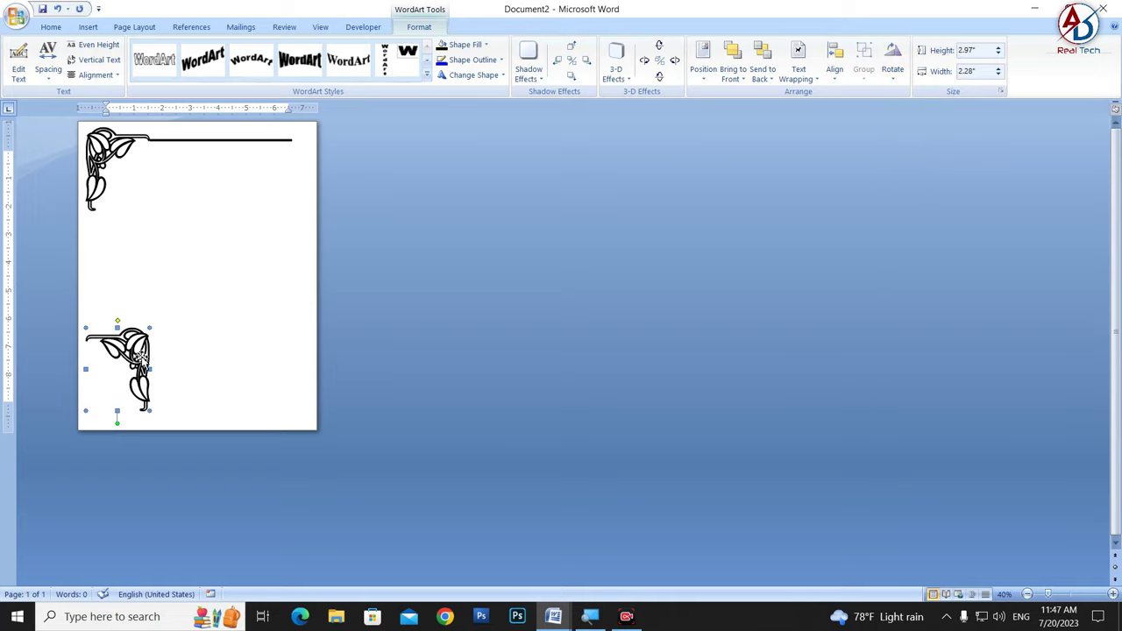
Step: Move the copy bottom-right, flip it vertically, and nudge it into the corner
{"action": "left_click_drag", "start_coordinate": [119, 360], "coordinate": [267, 360]}
{"action": "left_click", "coordinate": [893, 75]}
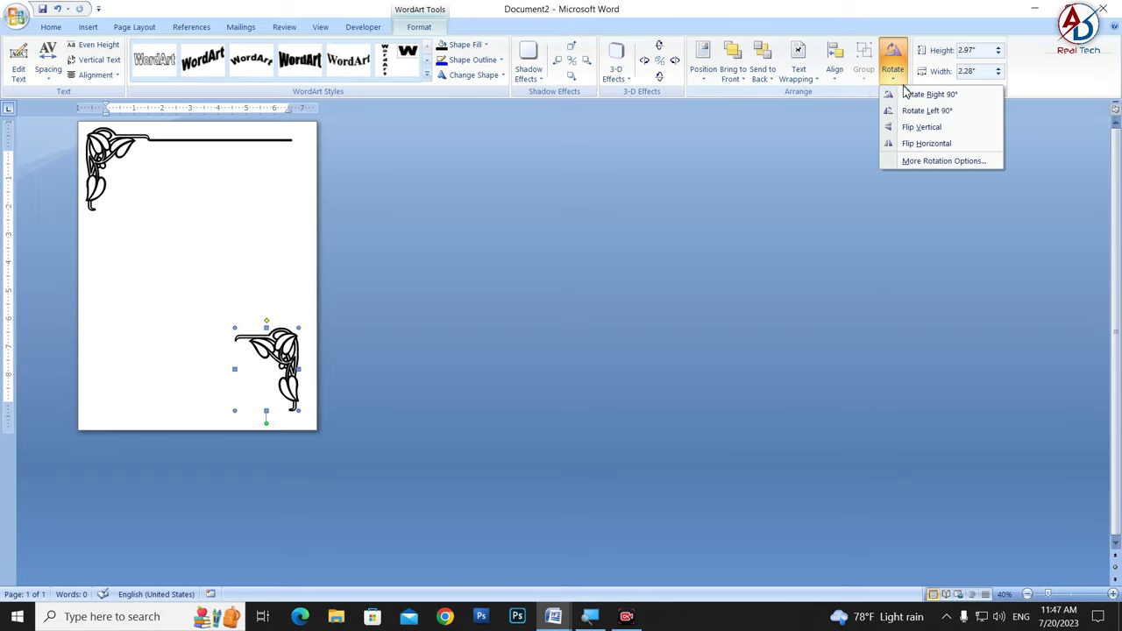
{"action": "left_click", "coordinate": [930, 129]}
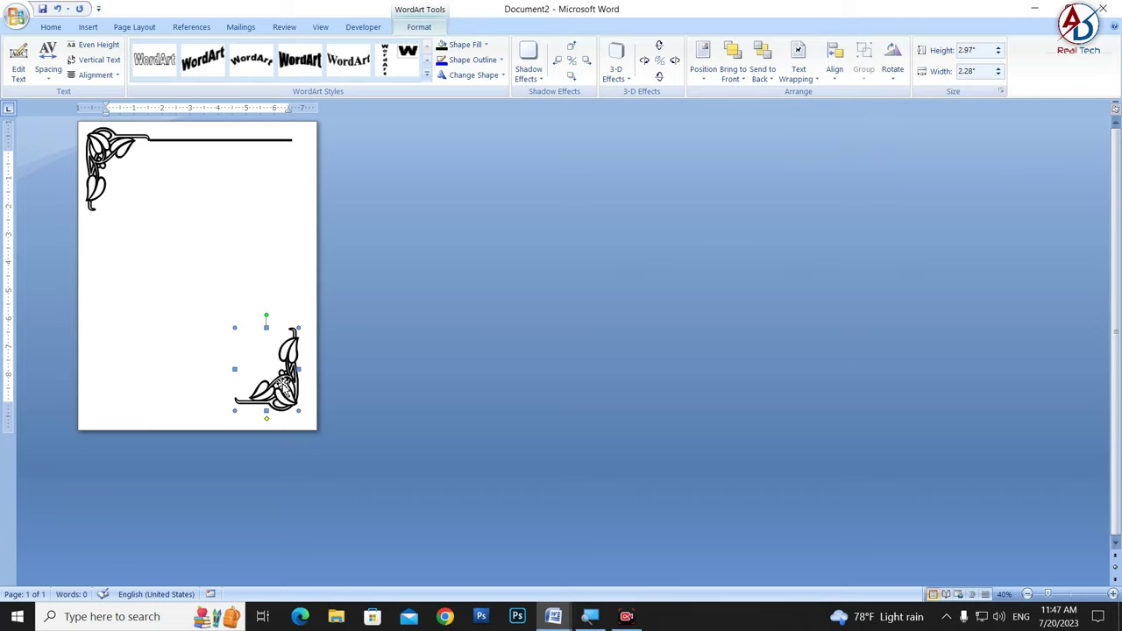
{"action": "left_click_drag", "start_coordinate": [286, 391], "coordinate": [286, 399]}
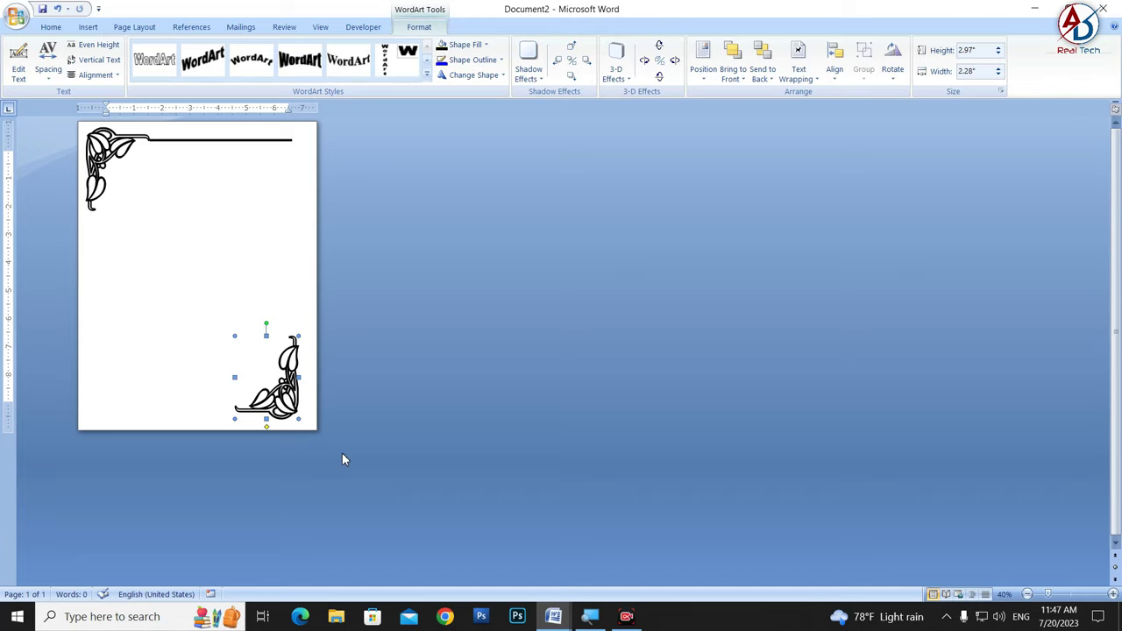
{"action": "key", "text": "Right"}
{"action": "key", "text": "Right"}
{"action": "key", "text": "Down"}
{"action": "key", "text": "Down"}
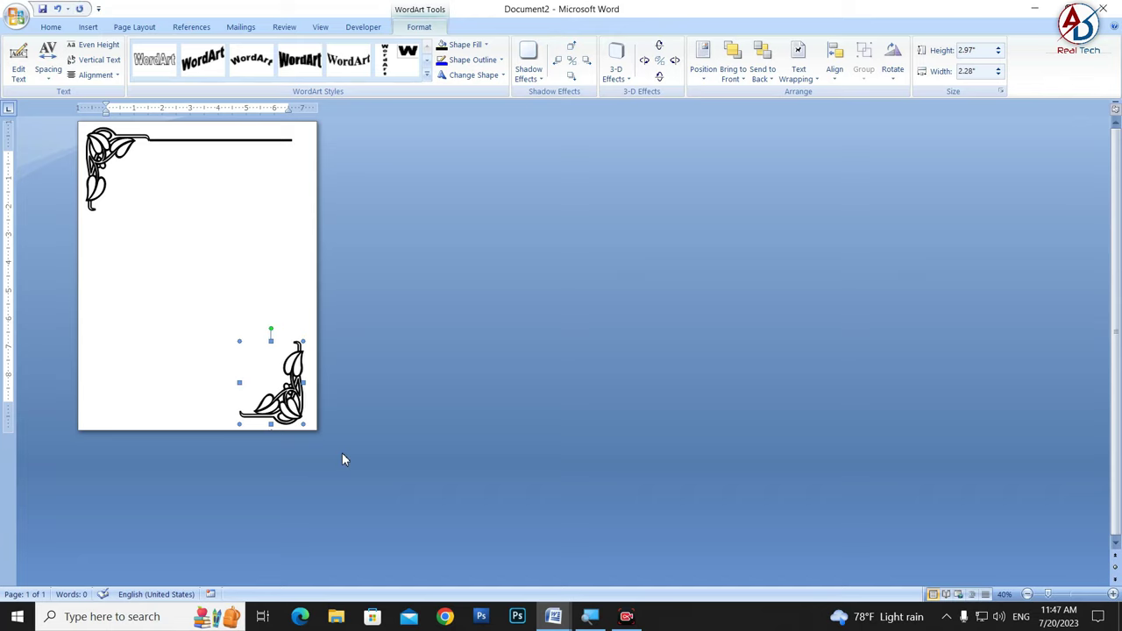
{"action": "key", "text": "Right"}
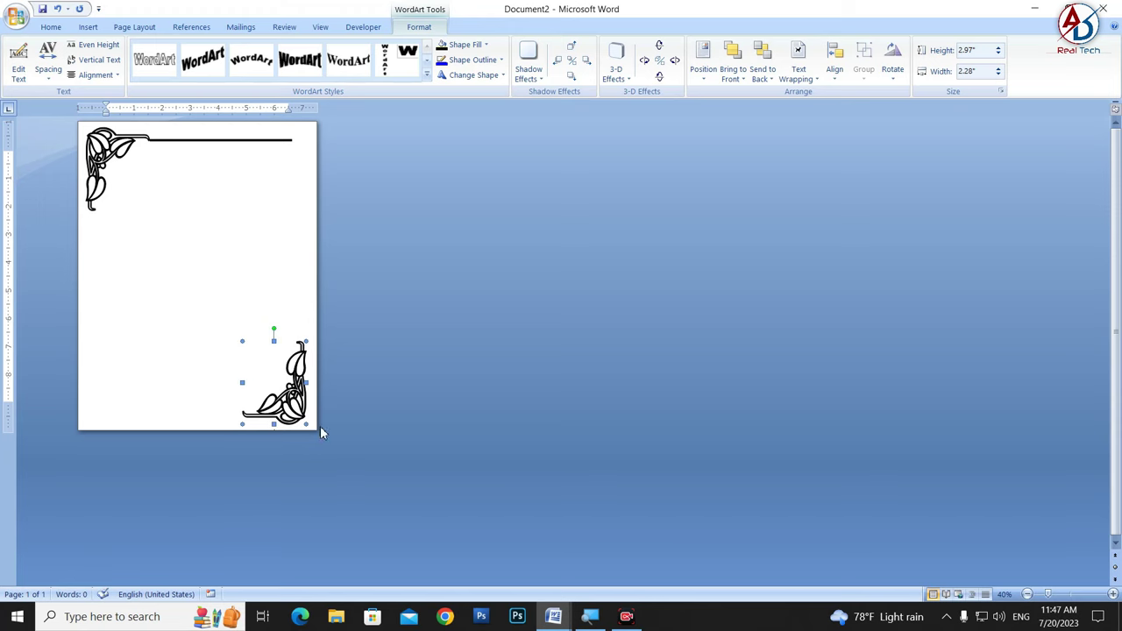
{"action": "left_click", "coordinate": [498, 342]}
{"action": "scroll", "coordinate": [288, 318], "scroll_direction": "up", "scroll_amount": 2}
{"action": "scroll", "coordinate": [498, 326], "scroll_direction": "up", "scroll_amount": 1}
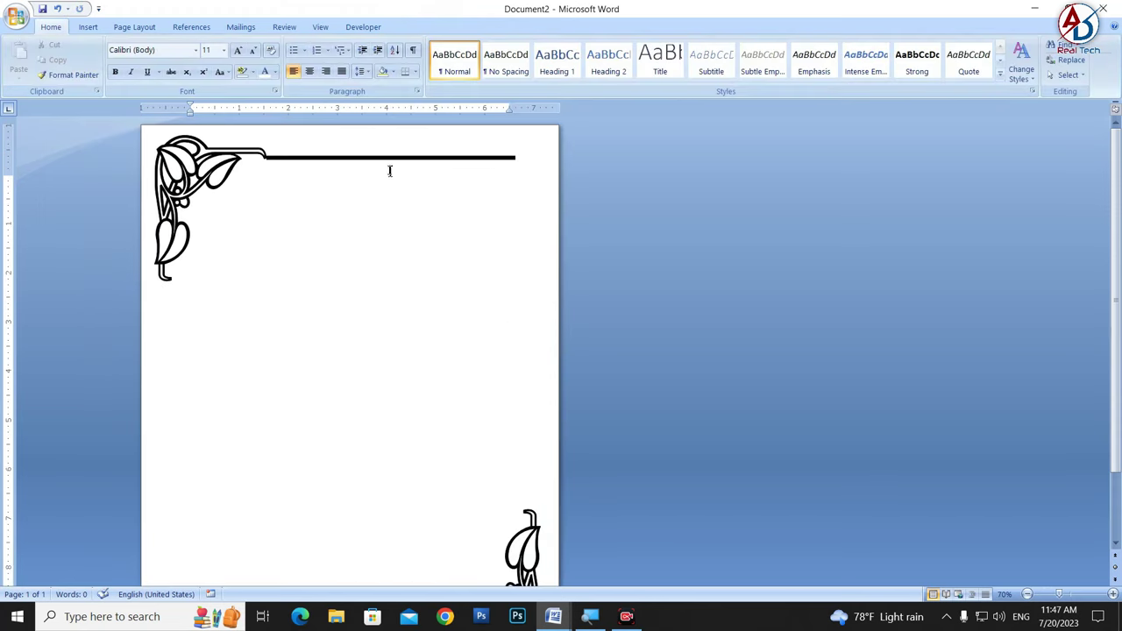
Step: Nudge the top border line down slightly with Ctrl+Down
{"action": "left_click_drag", "start_coordinate": [354, 154], "coordinate": [353, 152]}
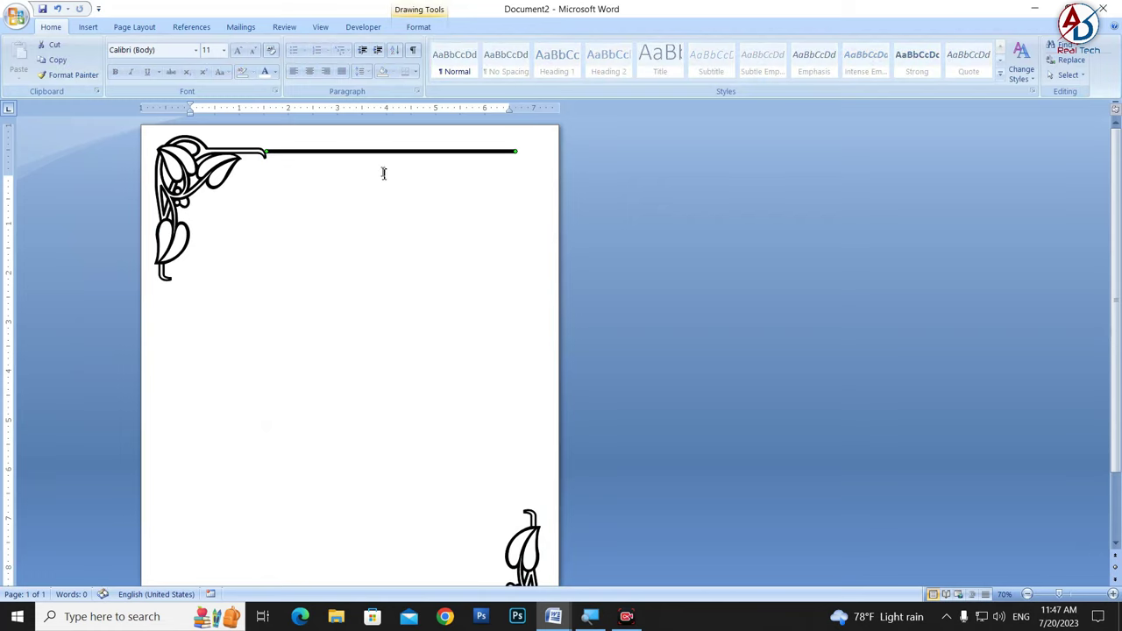
{"action": "key", "text": "ctrl+Down"}
{"action": "key", "text": "ctrl+Down"}
{"action": "key", "text": "ctrl+Down"}
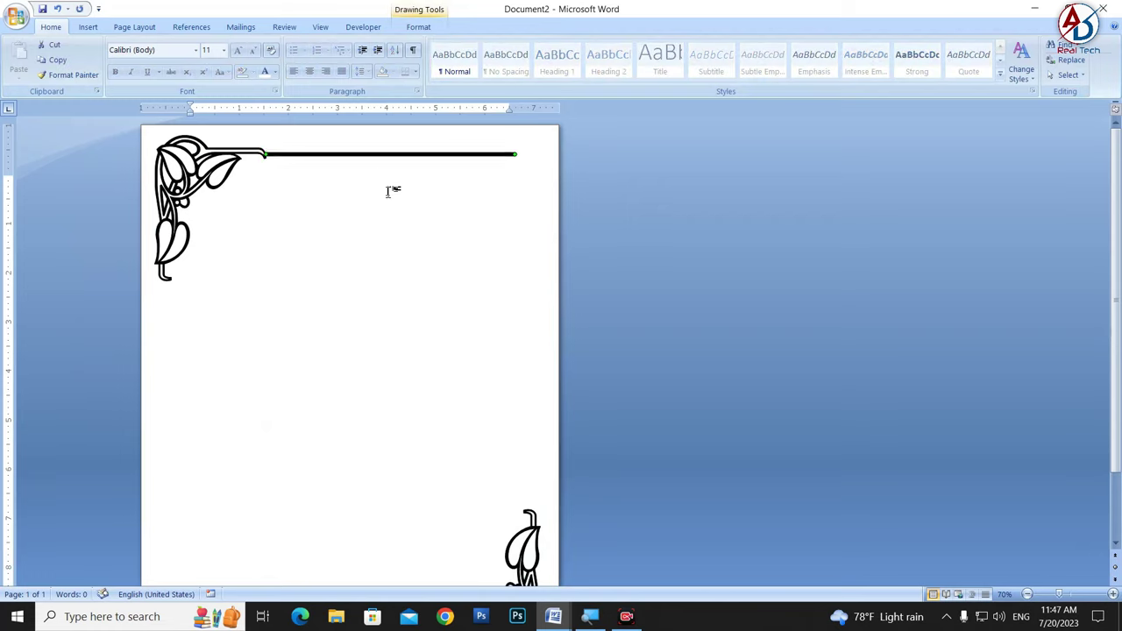
{"action": "key", "text": "ctrl+Down"}
{"action": "key", "text": "ctrl+Down"}
{"action": "key", "text": "ctrl+Down"}
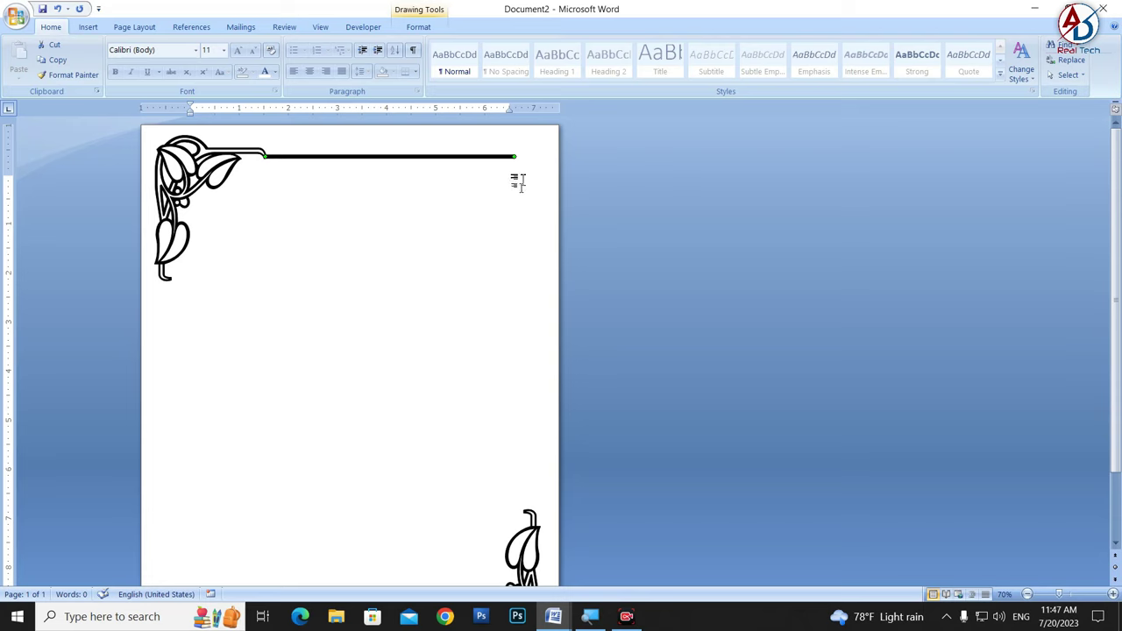
Step: Draw a 6 pt vertical line from the bottom ornament up to the top line
{"action": "left_click", "coordinate": [88, 26]}
{"action": "left_click", "coordinate": [203, 75]}
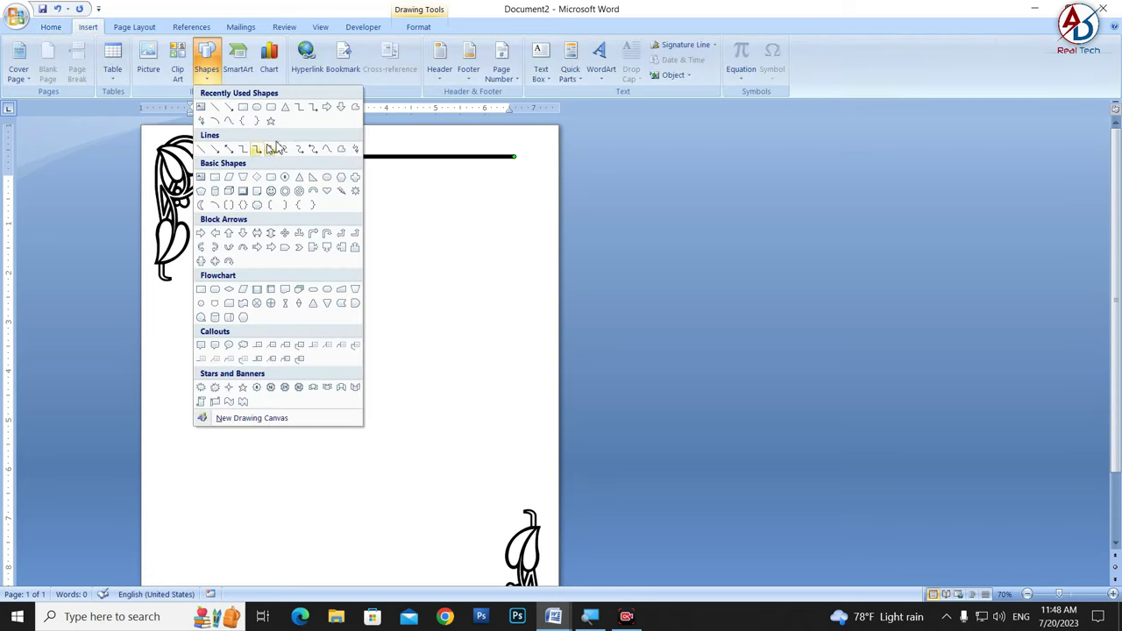
{"action": "left_click", "coordinate": [215, 109]}
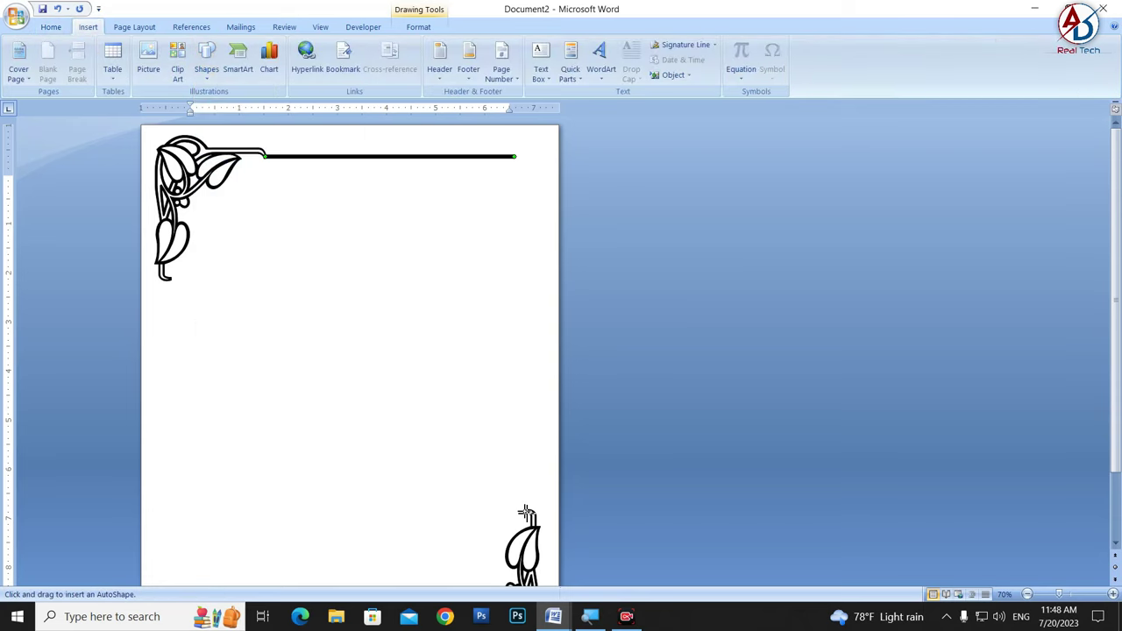
{"action": "left_click_drag", "start_coordinate": [525, 512], "coordinate": [522, 160]}
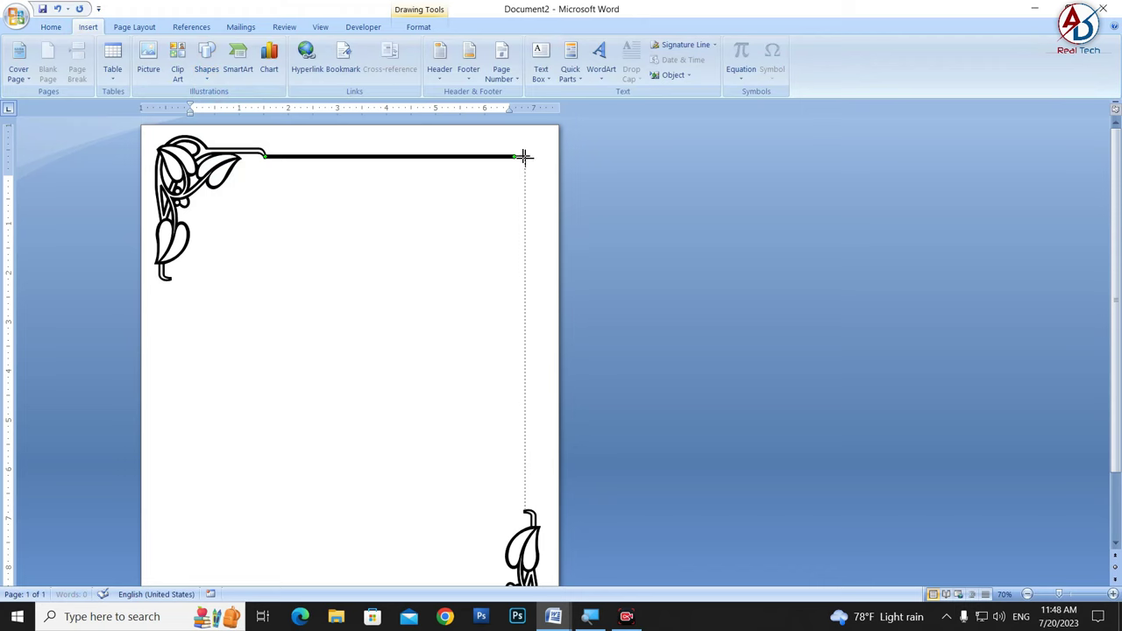
{"action": "left_click", "coordinate": [495, 61]}
{"action": "mouse_move", "coordinate": [524, 214]}
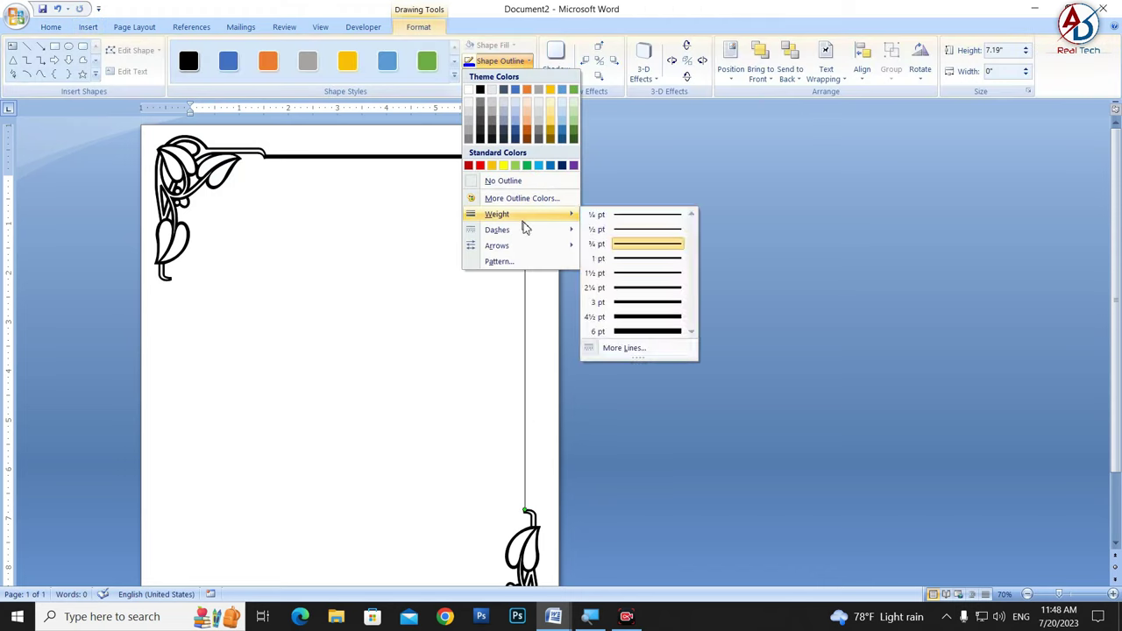
{"action": "left_click", "coordinate": [673, 330]}
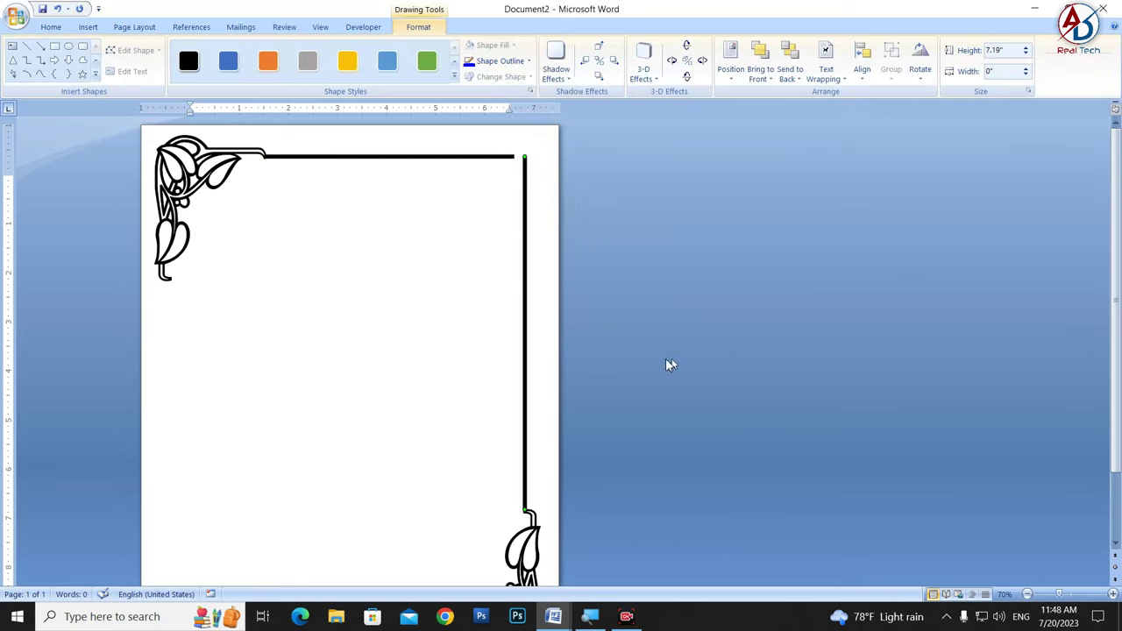
Step: Extend the top line's right end to meet the vertical line at the corner
{"action": "left_click", "coordinate": [517, 156]}
{"action": "left_click_drag", "start_coordinate": [514, 158], "coordinate": [524, 156]}
{"action": "left_click", "coordinate": [669, 231]}
{"action": "left_click", "coordinate": [504, 157]}
{"action": "left_click_drag", "start_coordinate": [524, 158], "coordinate": [527, 157]}
{"action": "left_click", "coordinate": [615, 216]}
{"action": "scroll", "coordinate": [518, 300], "scroll_direction": "up", "scroll_amount": 4}
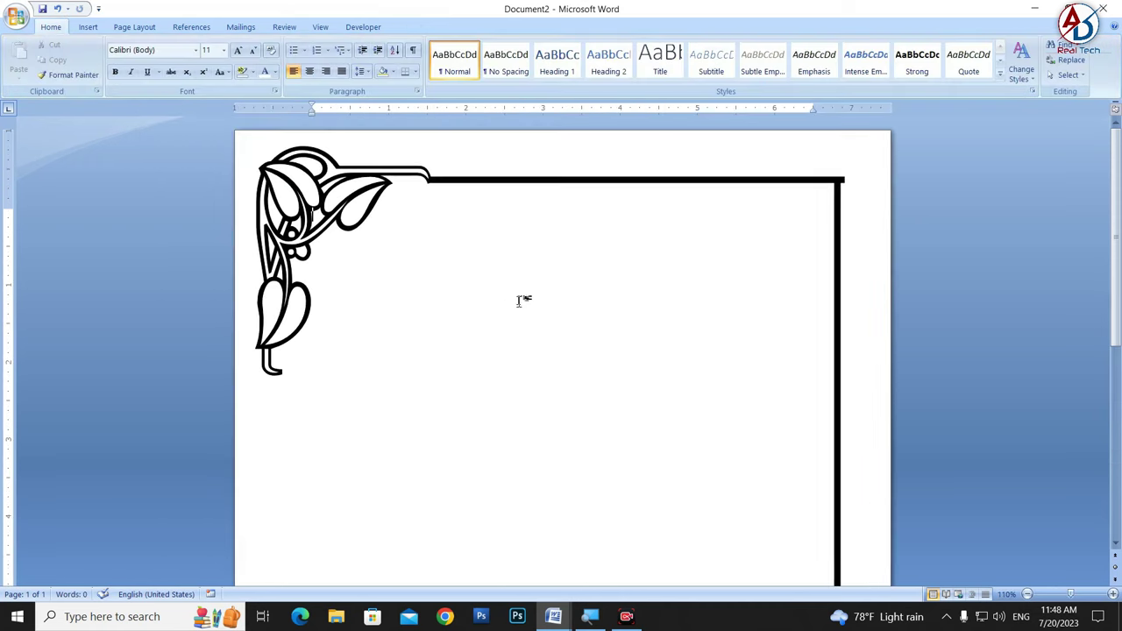
Step: Place a copy of the right border line on the left edge and drag the top line down to the bottom
{"action": "left_click", "coordinate": [542, 180]}
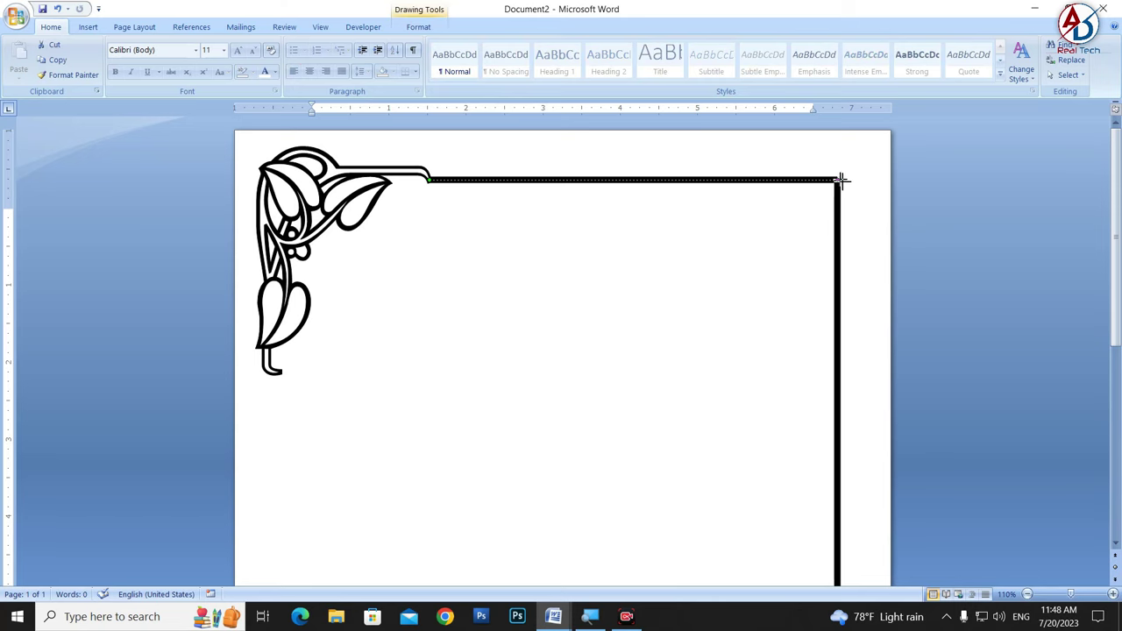
{"action": "left_click", "coordinate": [933, 236]}
{"action": "scroll", "coordinate": [702, 319], "scroll_direction": "down", "scroll_amount": 6}
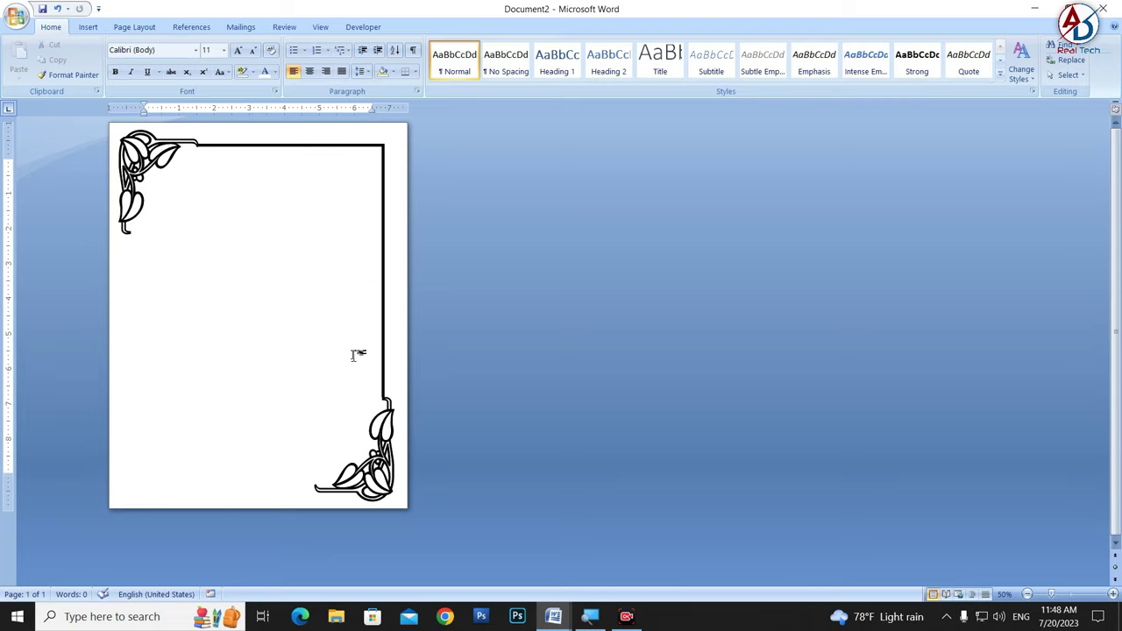
{"action": "left_click", "coordinate": [384, 357]}
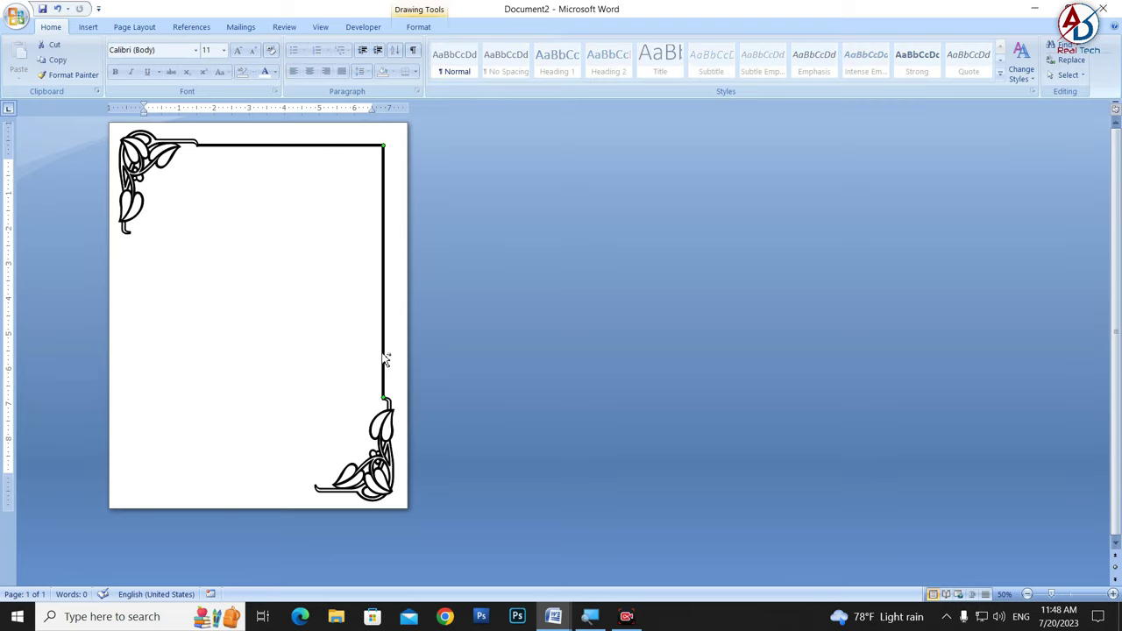
{"action": "left_click_drag", "start_coordinate": [386, 357], "coordinate": [127, 441]}
{"action": "left_click_drag", "start_coordinate": [127, 441], "coordinate": [129, 438]}
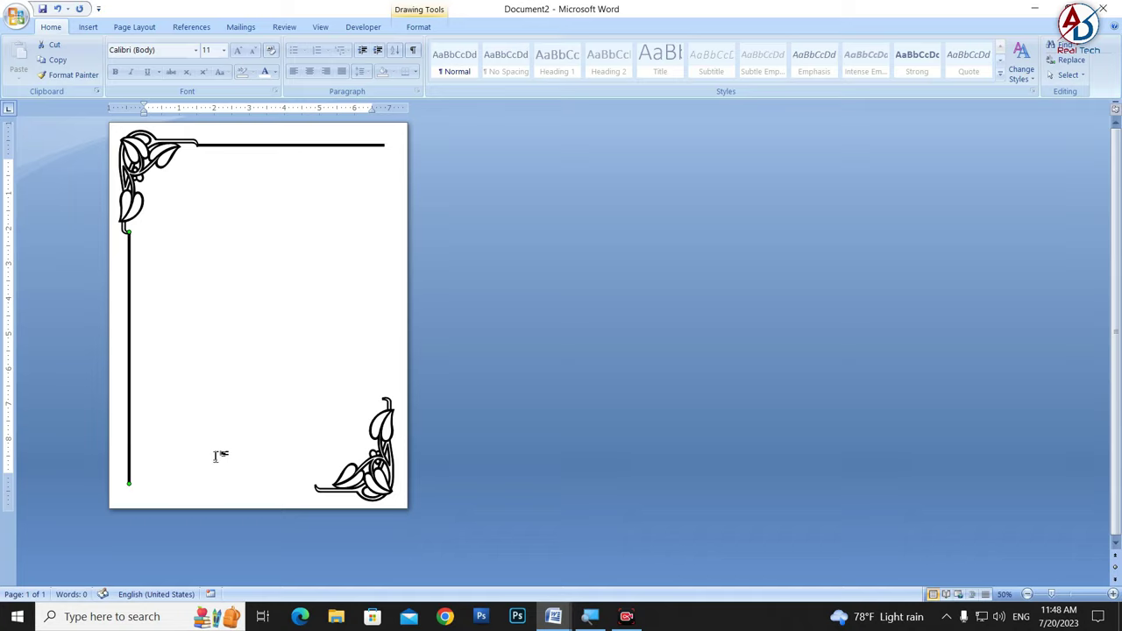
{"action": "key", "text": "ctrl+Right"}
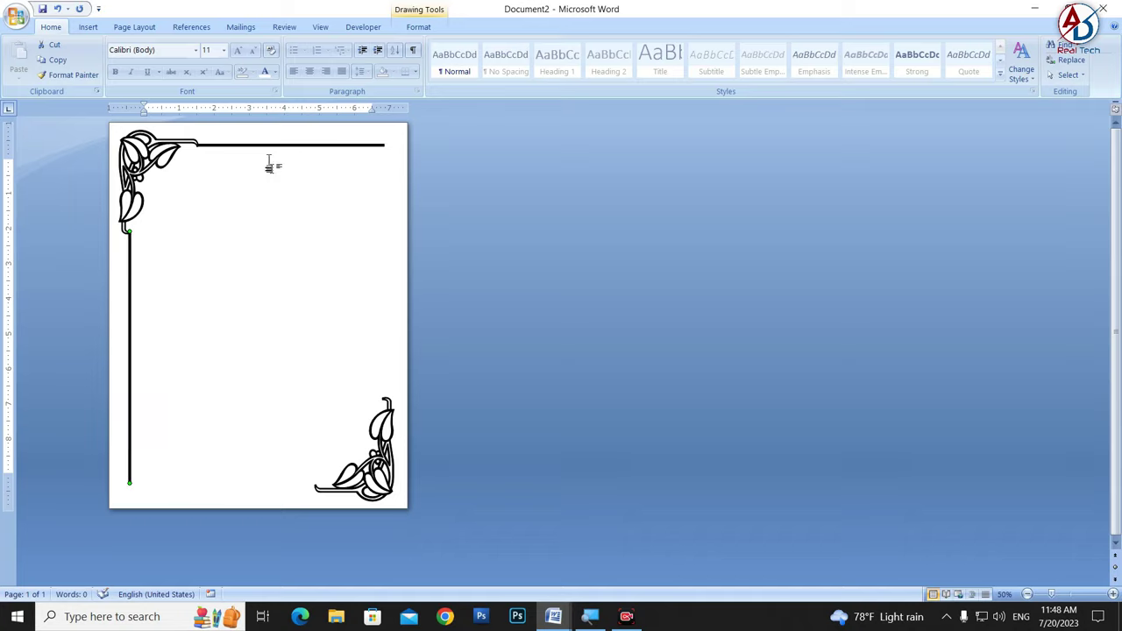
{"action": "key", "text": "ctrl+z"}
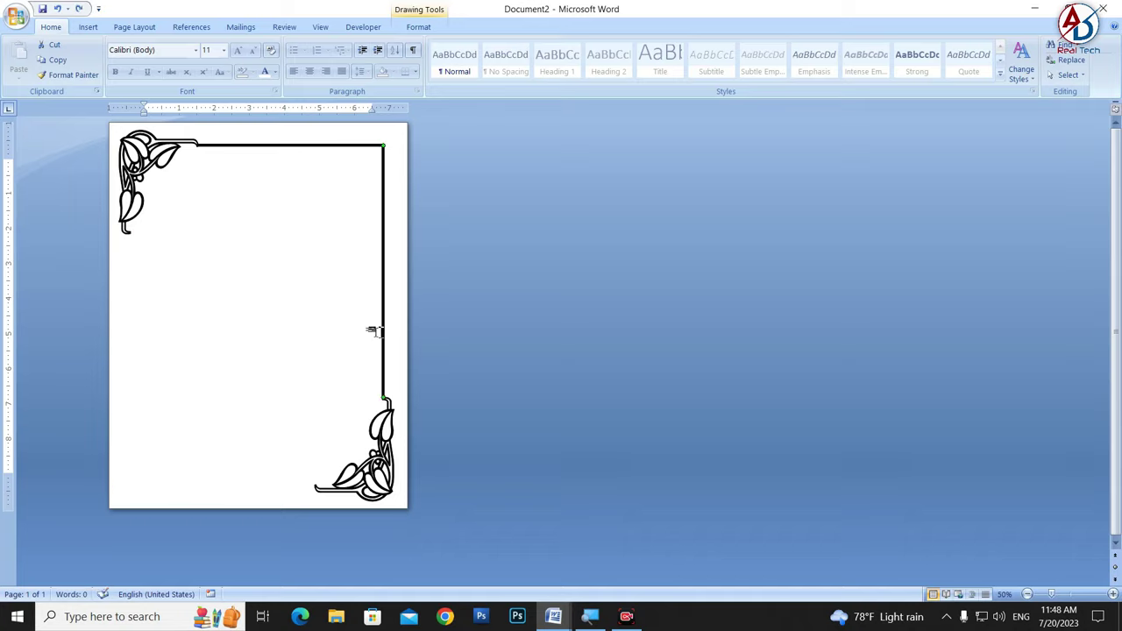
{"action": "left_click_drag", "start_coordinate": [215, 342], "coordinate": [130, 421]}
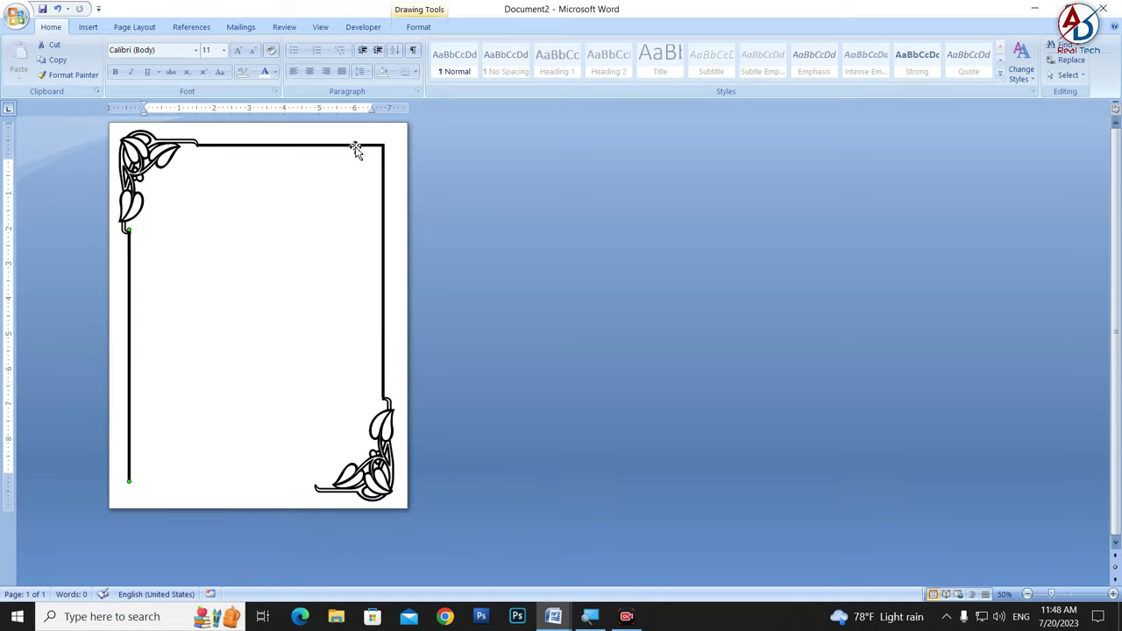
{"action": "left_click_drag", "start_coordinate": [358, 156], "coordinate": [288, 483]}
{"action": "left_click_drag", "start_coordinate": [287, 483], "coordinate": [286, 487]}
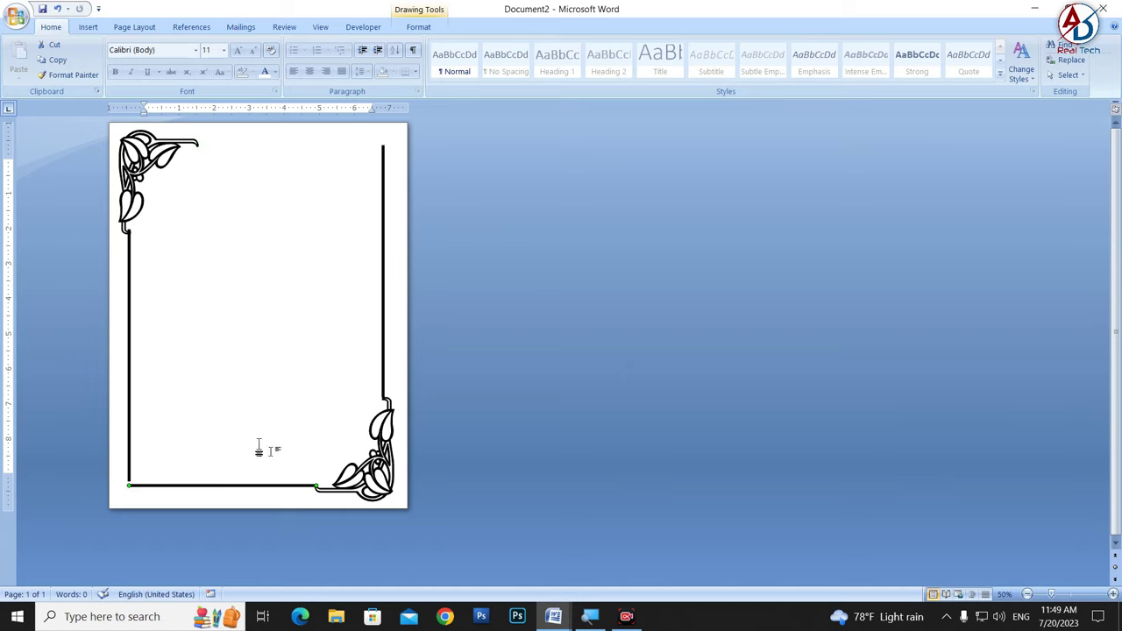
Step: Move the left vertical line up so it meets the top-left ornament
{"action": "scroll", "coordinate": [263, 452], "scroll_direction": "up", "scroll_amount": 6, "text": "ctrl"}
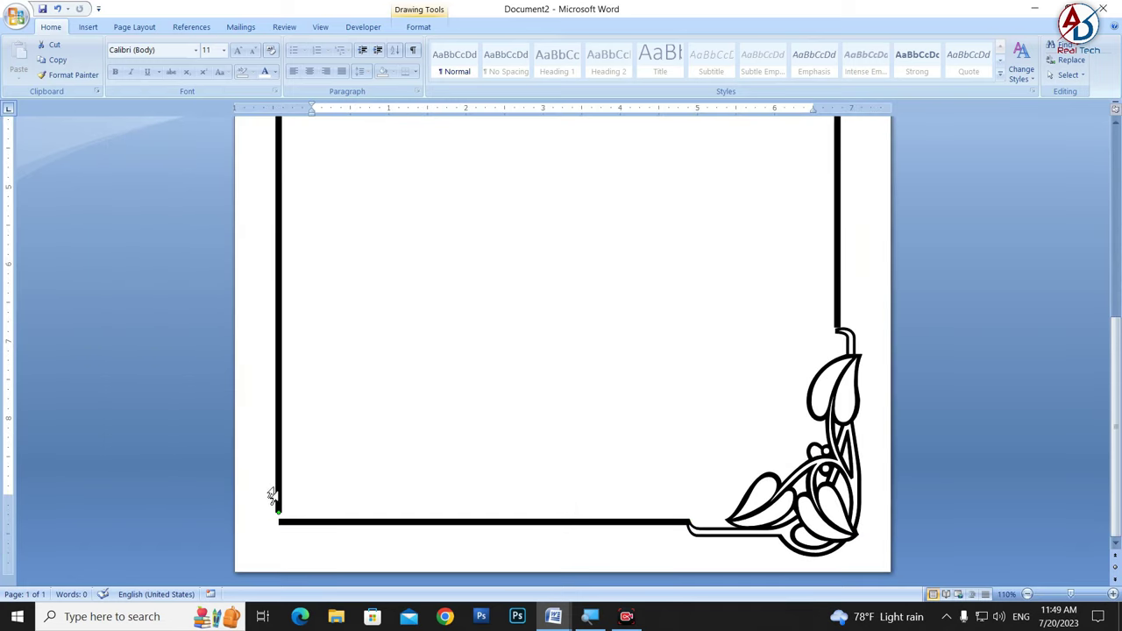
{"action": "left_click", "coordinate": [345, 406]}
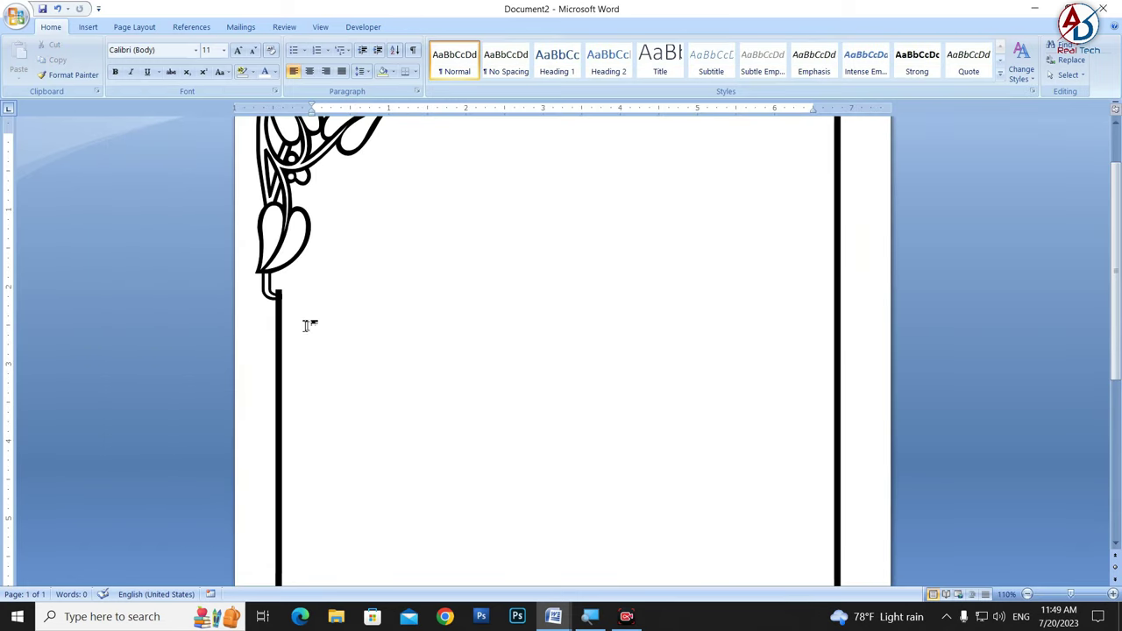
{"action": "left_click", "coordinate": [281, 322]}
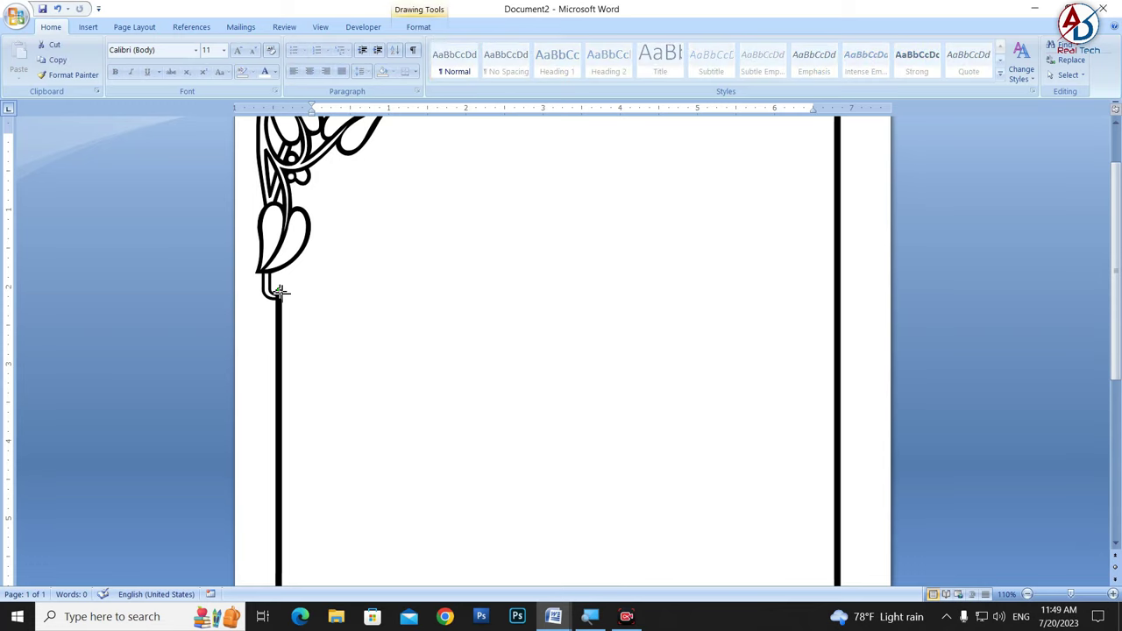
{"action": "left_click_drag", "start_coordinate": [279, 292], "coordinate": [279, 293]}
{"action": "left_click", "coordinate": [316, 316]}
{"action": "scroll", "coordinate": [331, 331], "scroll_direction": "down", "scroll_amount": 7}
{"action": "scroll", "coordinate": [325, 349], "scroll_direction": "up", "scroll_amount": 1}
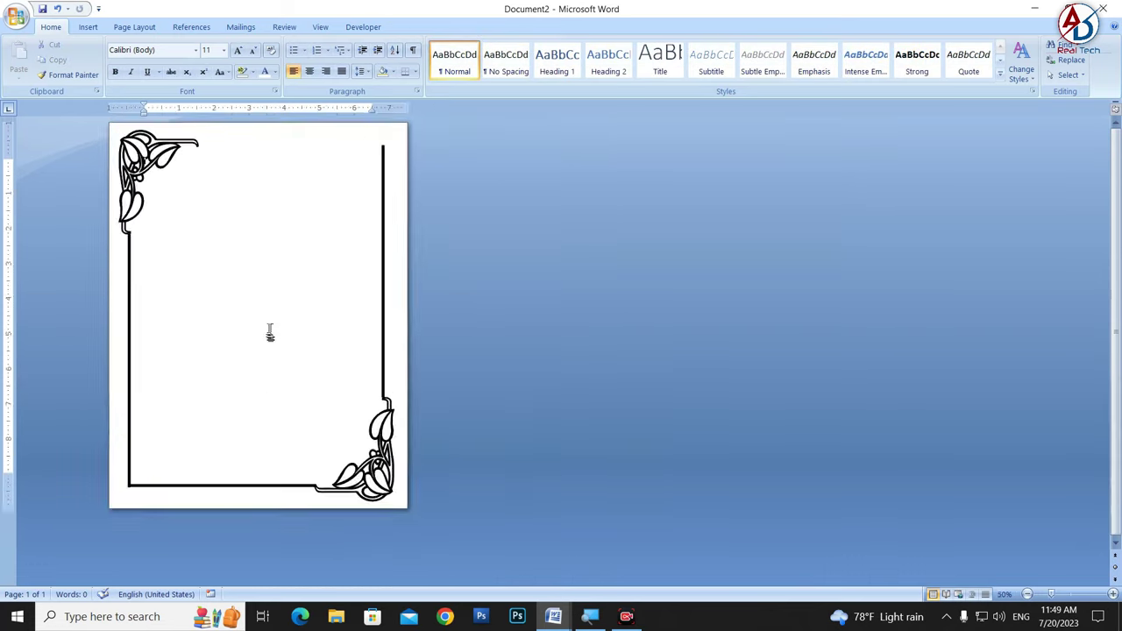
{"action": "scroll", "coordinate": [268, 330], "scroll_direction": "up", "scroll_amount": 2}
{"action": "scroll", "coordinate": [321, 349], "scroll_direction": "down", "scroll_amount": 3}
{"action": "scroll", "coordinate": [250, 438], "scroll_direction": "up", "scroll_amount": 2}
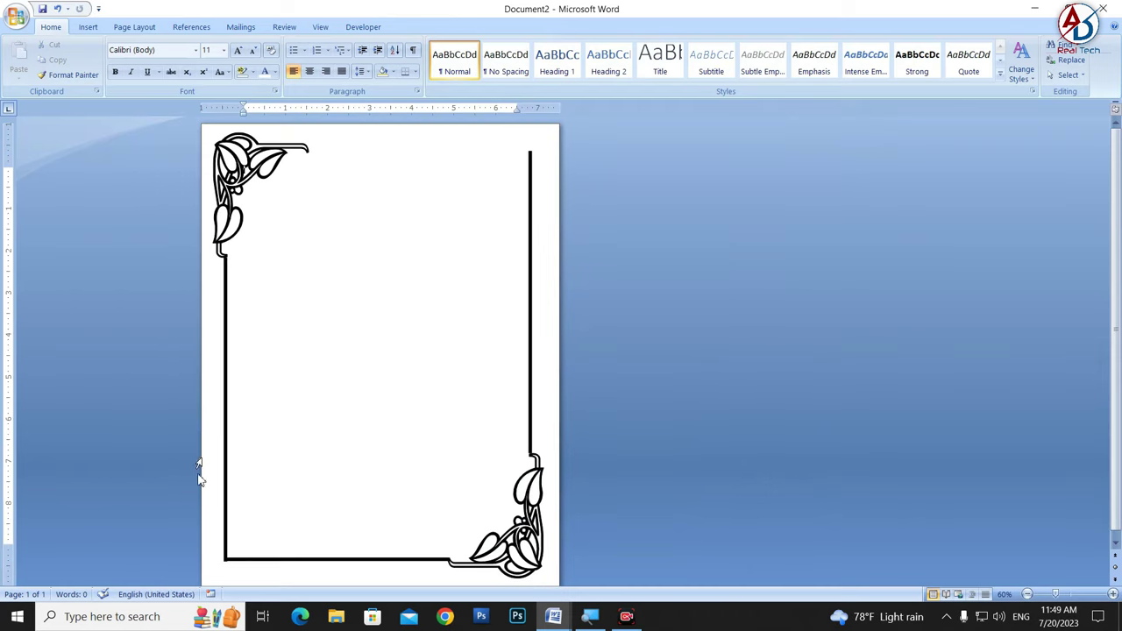
Step: Copy the bottom line up to the page's top edge to close the frame
{"action": "left_click", "coordinate": [289, 560]}
{"action": "left_click_drag", "start_coordinate": [302, 546], "coordinate": [371, 156]}
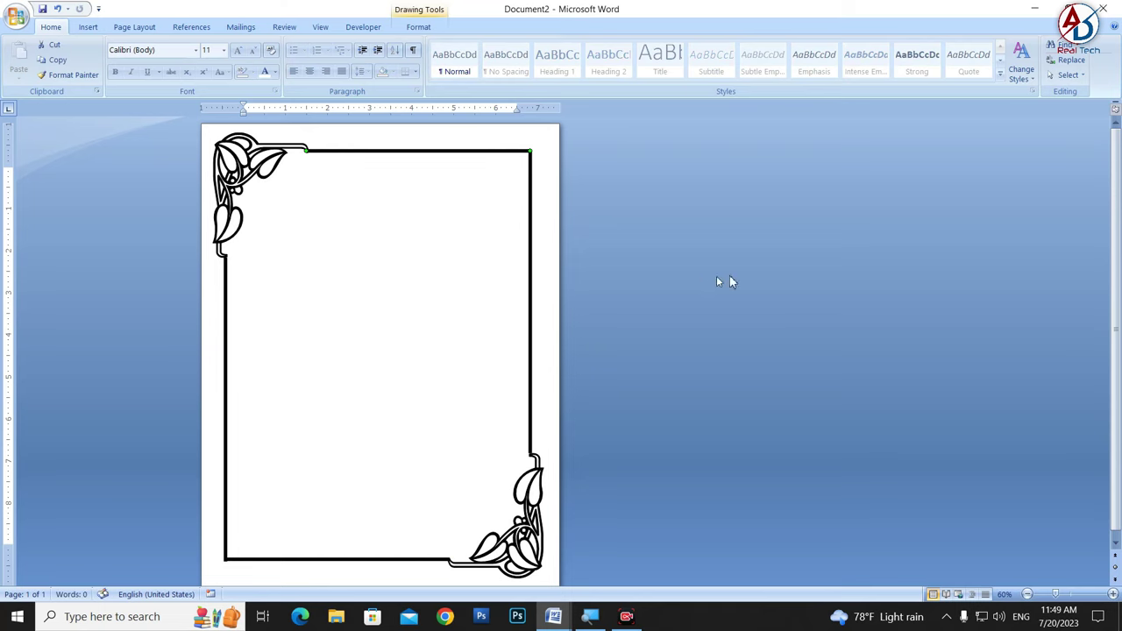
{"action": "left_click", "coordinate": [597, 261]}
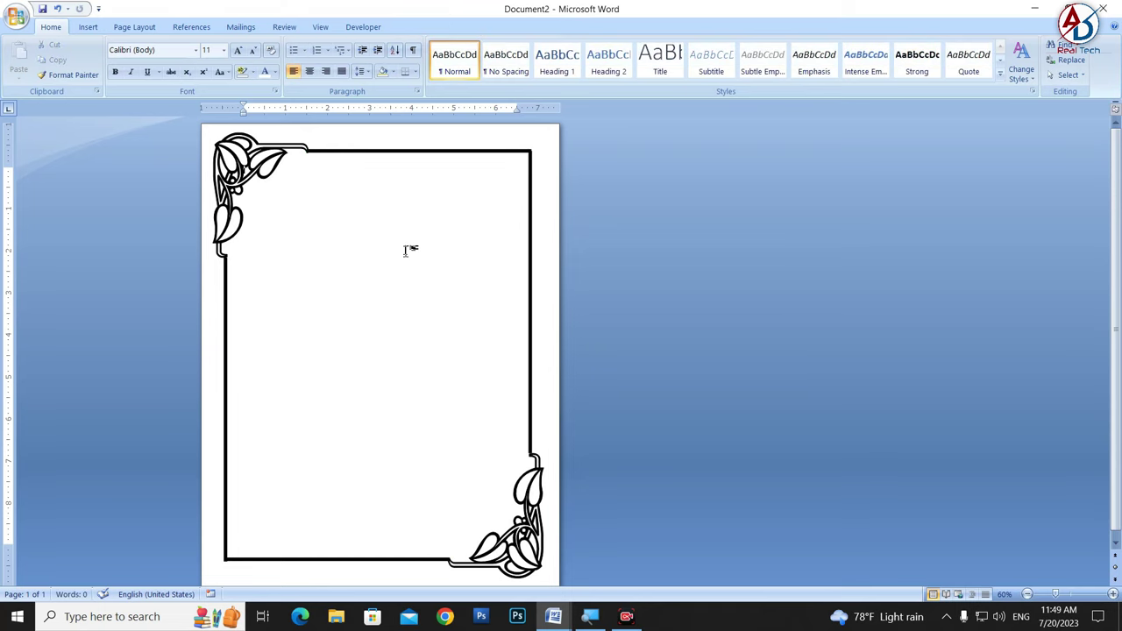
{"action": "scroll", "coordinate": [421, 309], "scroll_direction": "up", "scroll_amount": 1}
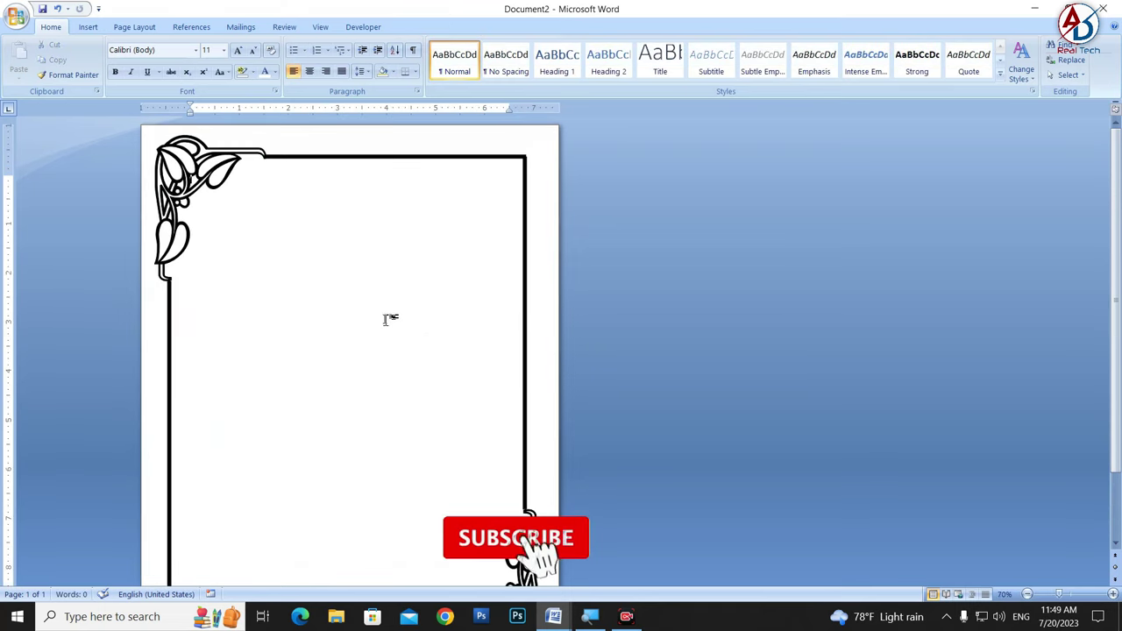
{"action": "scroll", "coordinate": [386, 320], "scroll_direction": "down", "scroll_amount": 2}
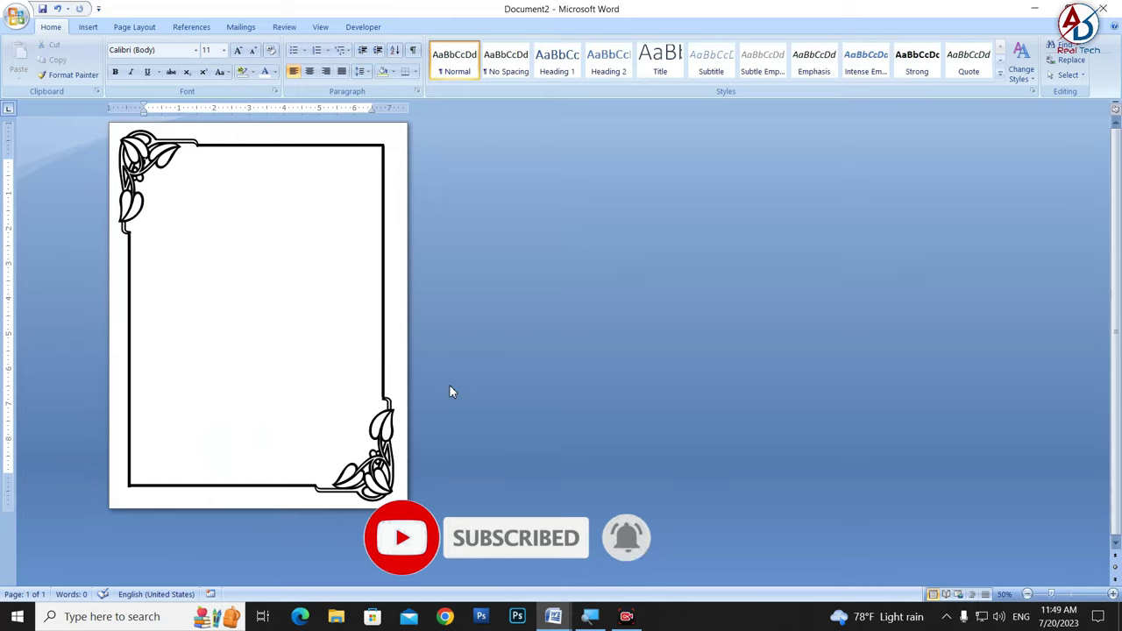
Step: Switch to blank Document3 and insert the first ornament from the last symbol row
{"action": "left_click", "coordinate": [566, 625]}
{"action": "left_click", "coordinate": [571, 594]}
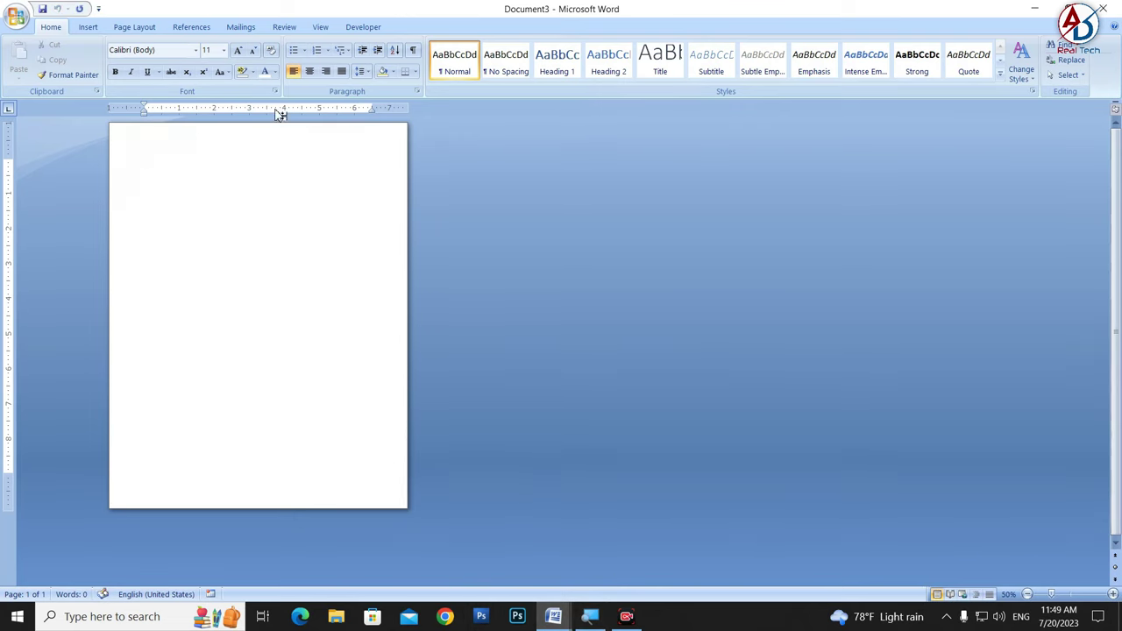
{"action": "left_click", "coordinate": [88, 27]}
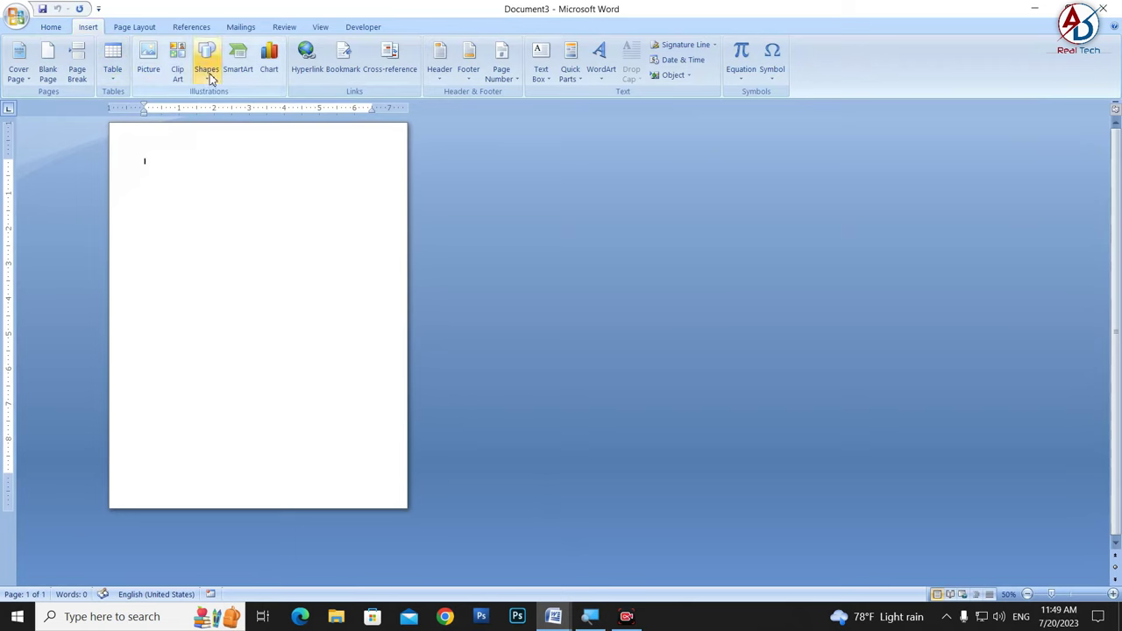
{"action": "left_click", "coordinate": [773, 74]}
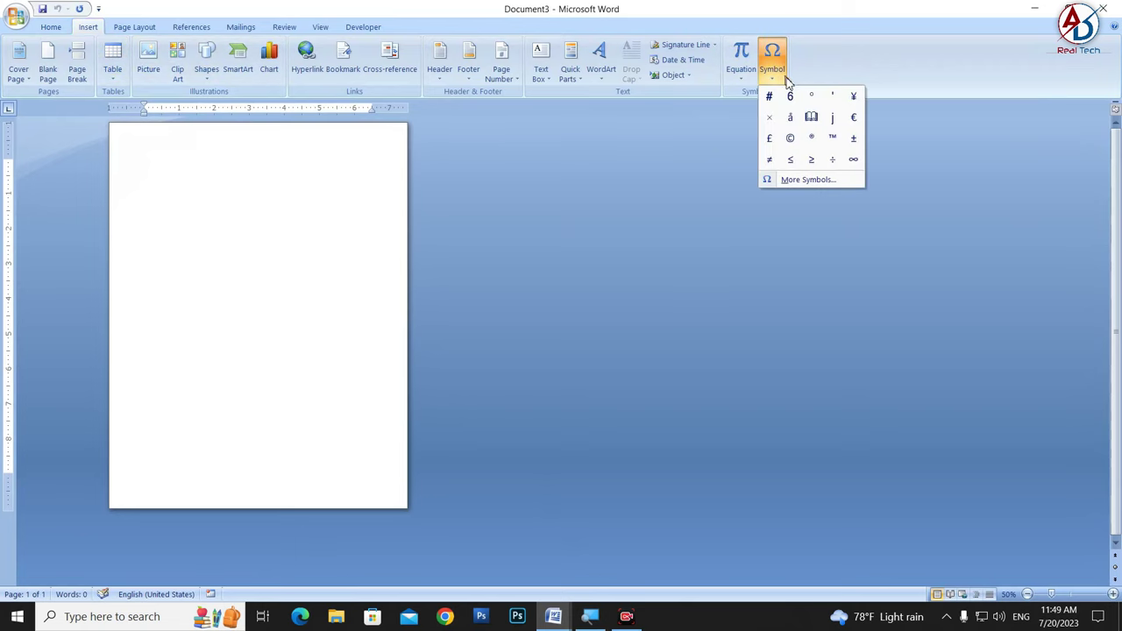
{"action": "left_click", "coordinate": [808, 179]}
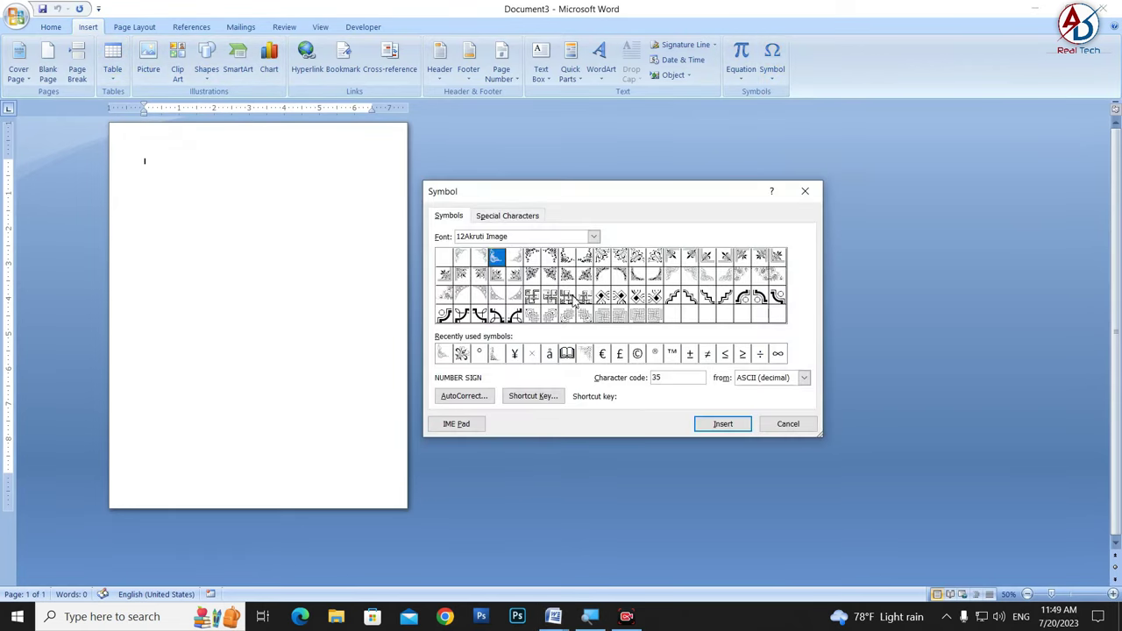
{"action": "left_click", "coordinate": [445, 317]}
{"action": "left_click", "coordinate": [717, 426]}
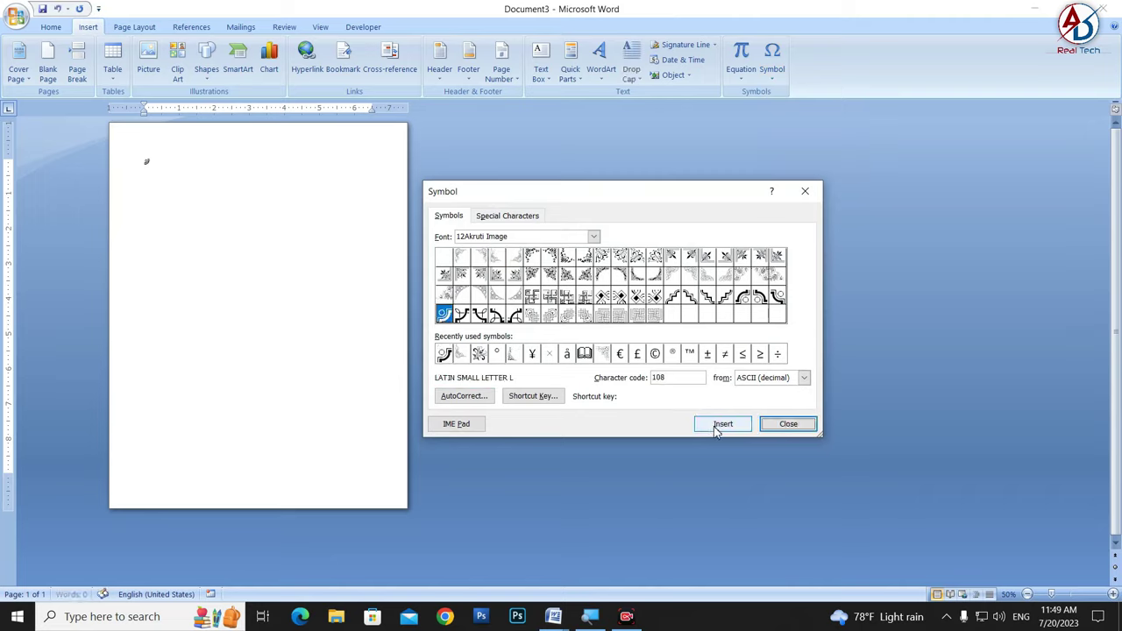
{"action": "left_click", "coordinate": [805, 191]}
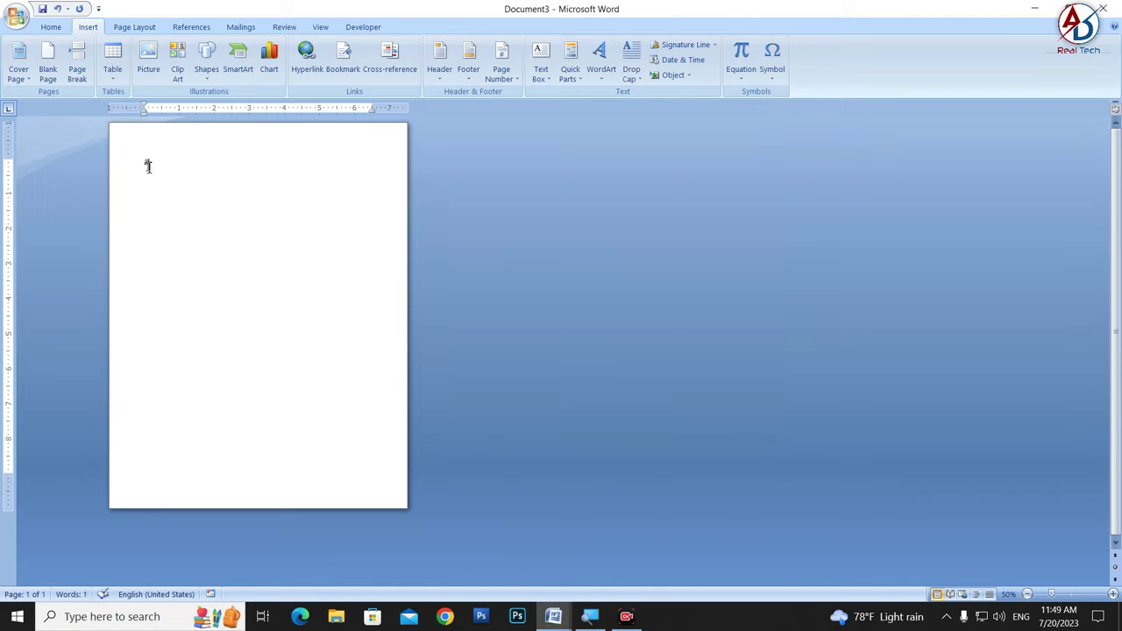
{"action": "scroll", "coordinate": [165, 198], "scroll_direction": "up", "scroll_amount": 5}
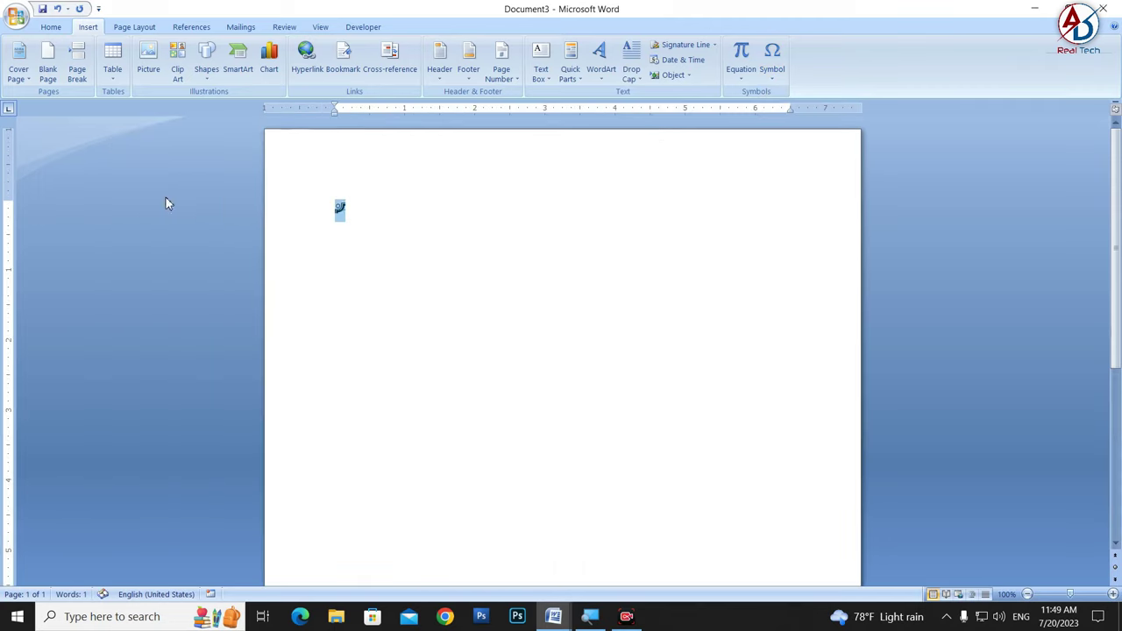
Step: Apply the first WordArt style to the ornament and set its font to 12Akruti Image
{"action": "left_click", "coordinate": [602, 61]}
{"action": "left_click", "coordinate": [621, 107]}
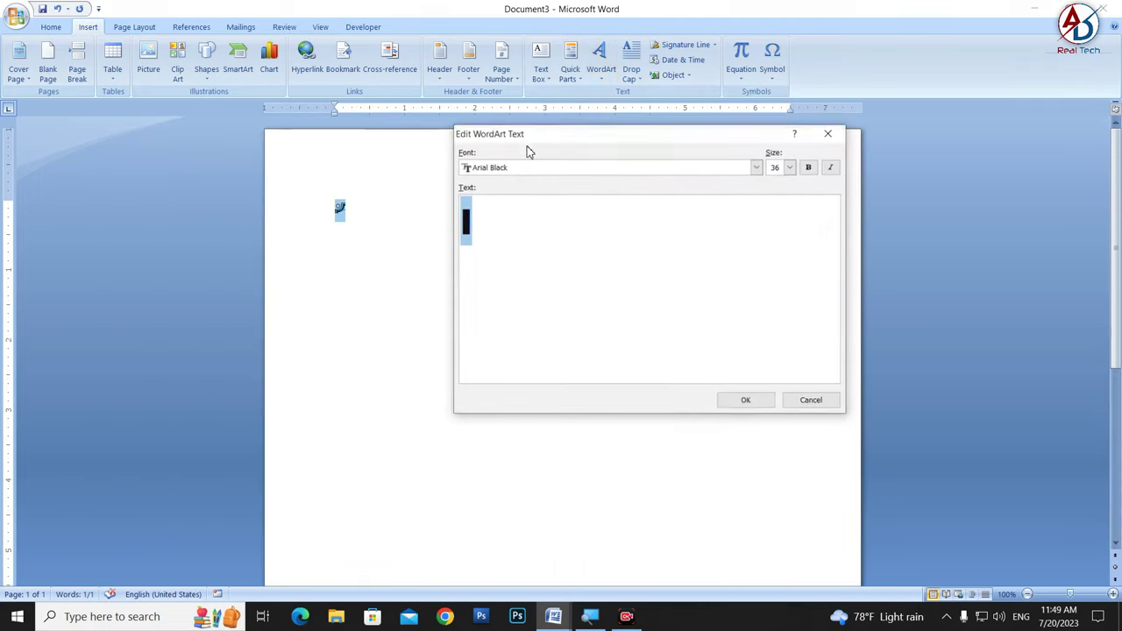
{"action": "left_click", "coordinate": [533, 168]}
{"action": "scroll", "coordinate": [561, 215], "scroll_direction": "down", "scroll_amount": 1}
{"action": "scroll", "coordinate": [554, 215], "scroll_direction": "down", "scroll_amount": 2}
{"action": "scroll", "coordinate": [554, 216], "scroll_direction": "down", "scroll_amount": 3}
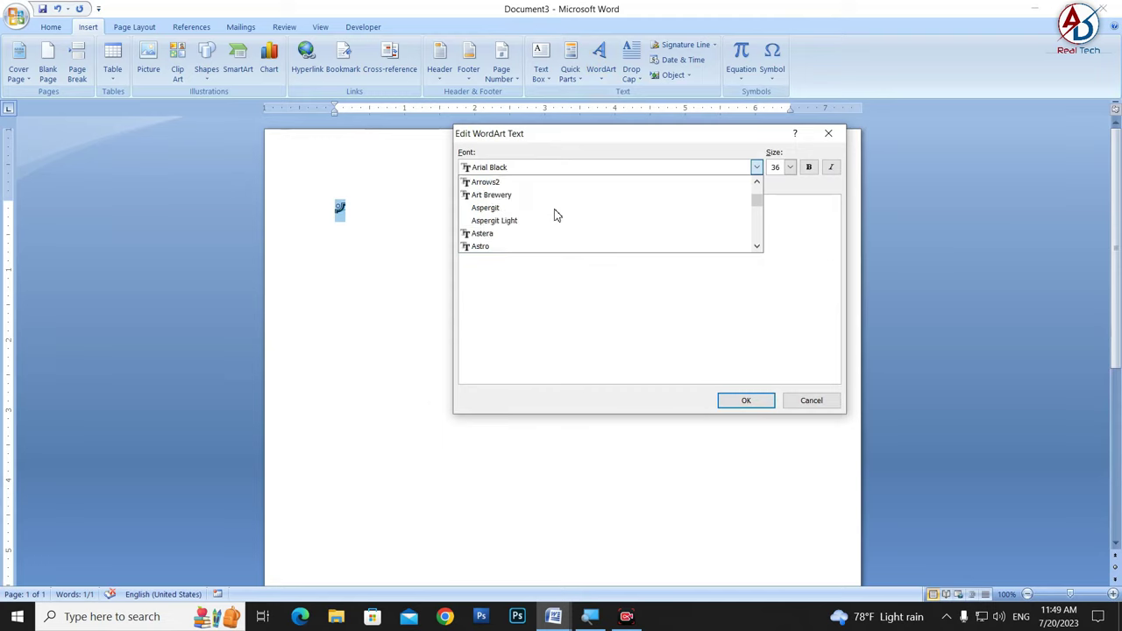
{"action": "scroll", "coordinate": [554, 216], "scroll_direction": "down", "scroll_amount": 3}
{"action": "scroll", "coordinate": [555, 216], "scroll_direction": "down", "scroll_amount": 3}
{"action": "scroll", "coordinate": [554, 216], "scroll_direction": "down", "scroll_amount": 2}
{"action": "left_click_drag", "start_coordinate": [754, 183], "coordinate": [759, 186]}
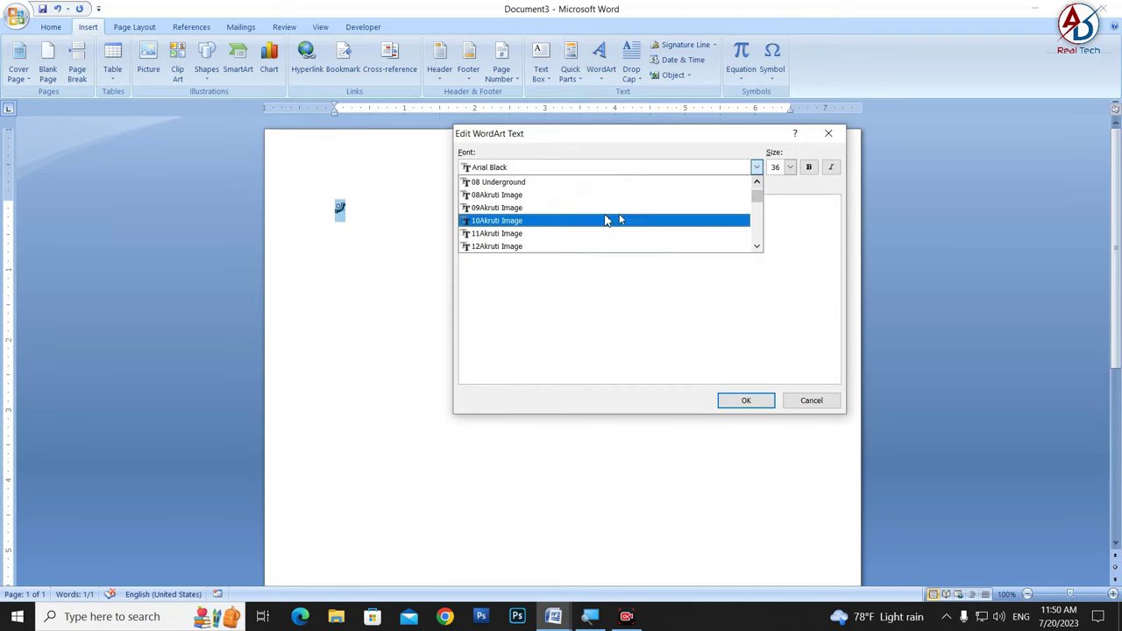
{"action": "left_click", "coordinate": [575, 247]}
Step: Place the ornament in front of text at the top-left corner, filled dark red with no outline
{"action": "left_click", "coordinate": [726, 401]}
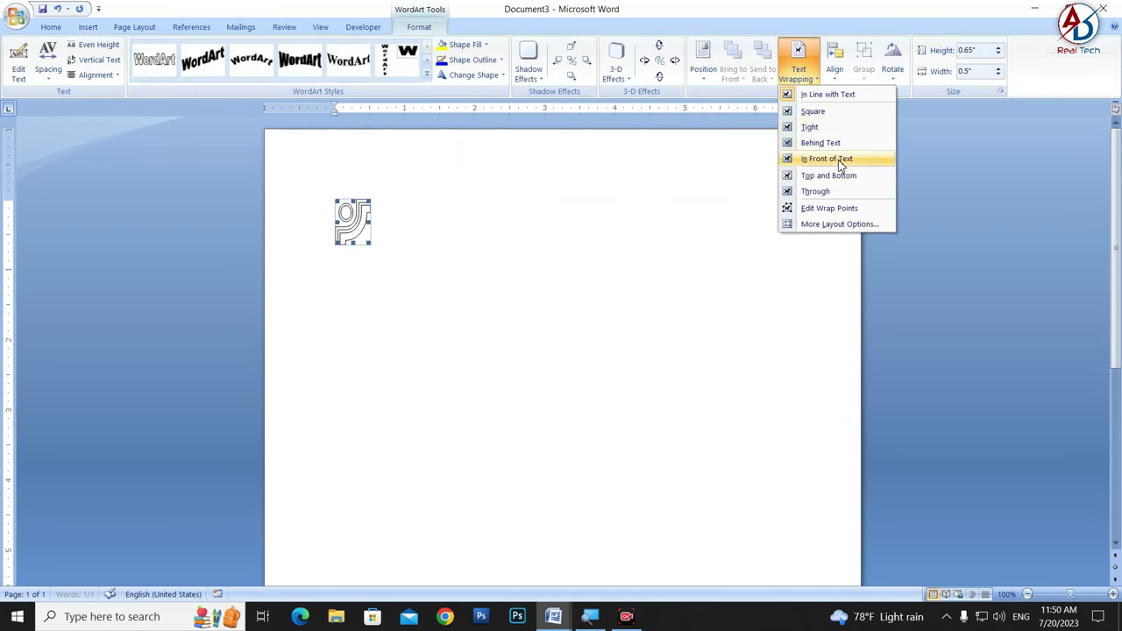
{"action": "left_click", "coordinate": [824, 158]}
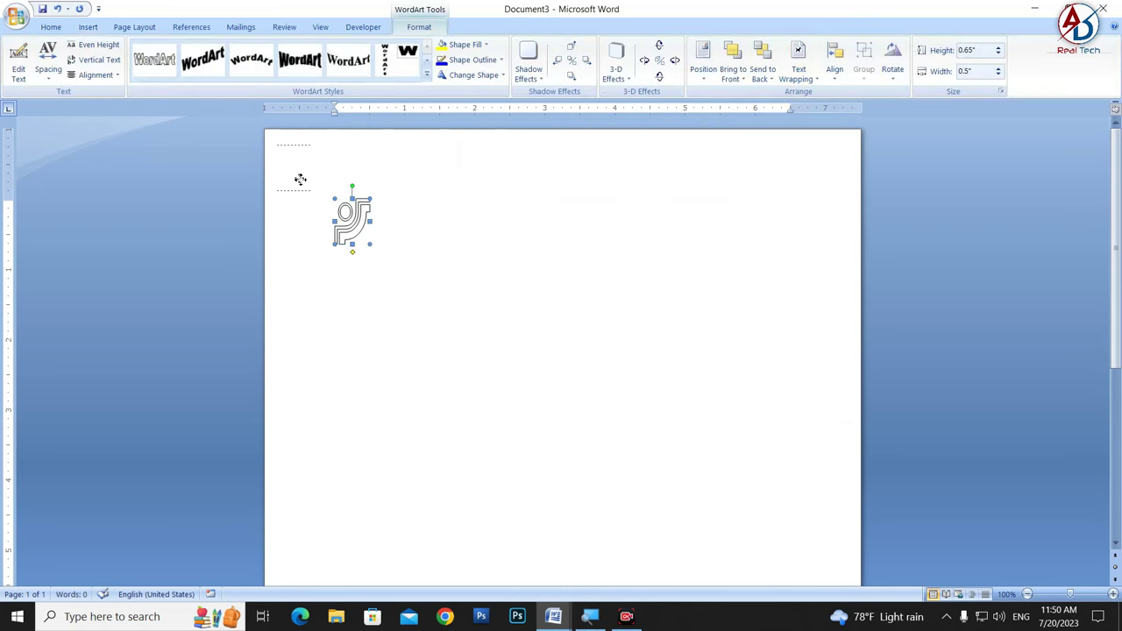
{"action": "left_click_drag", "start_coordinate": [299, 179], "coordinate": [355, 221]}
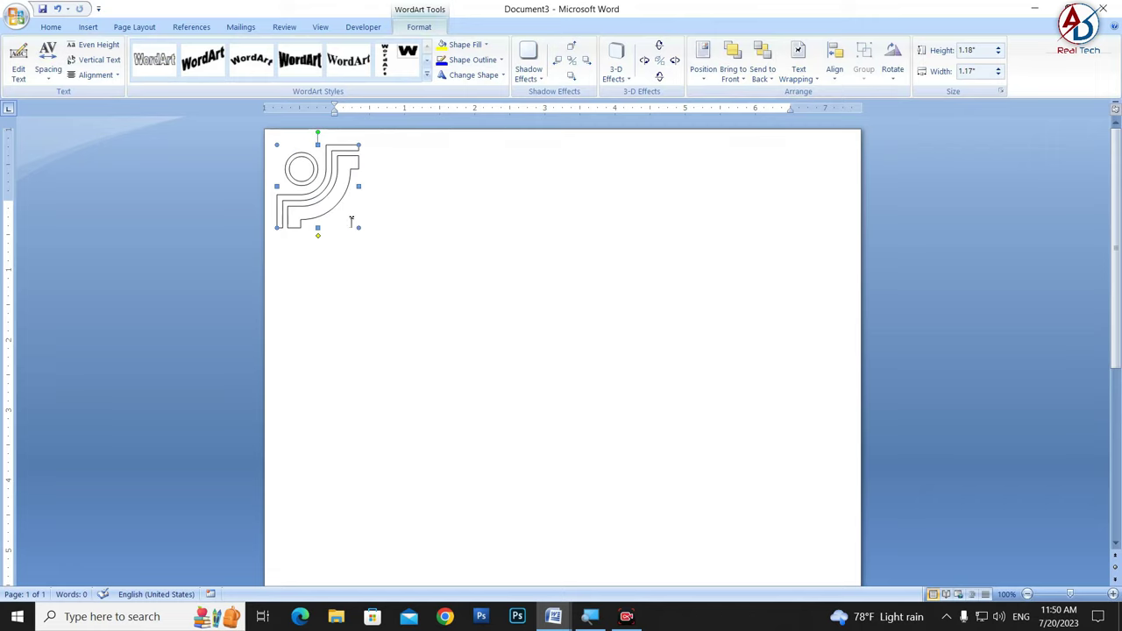
{"action": "left_click", "coordinate": [466, 43]}
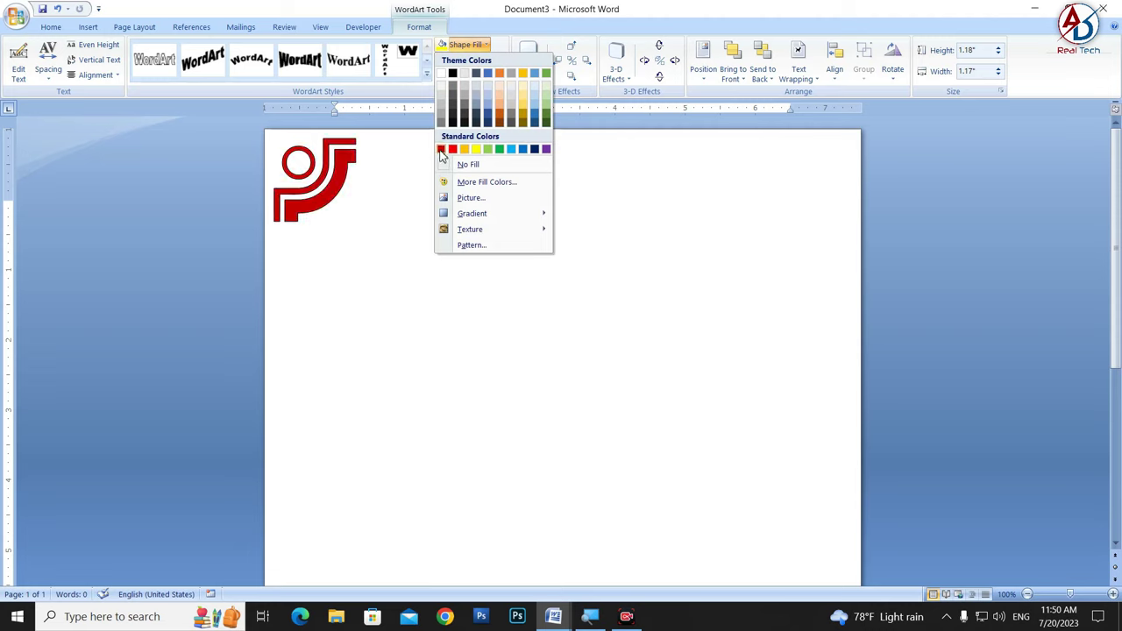
{"action": "left_click", "coordinate": [441, 151]}
{"action": "left_click", "coordinate": [471, 60]}
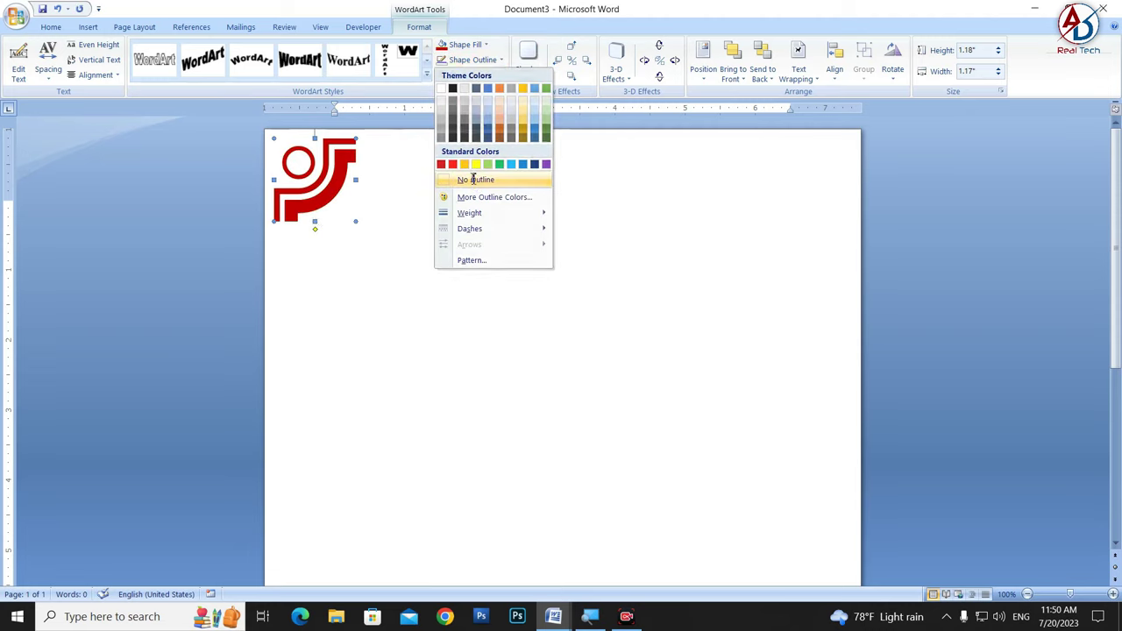
{"action": "left_click", "coordinate": [471, 178]}
{"action": "left_click", "coordinate": [442, 255]}
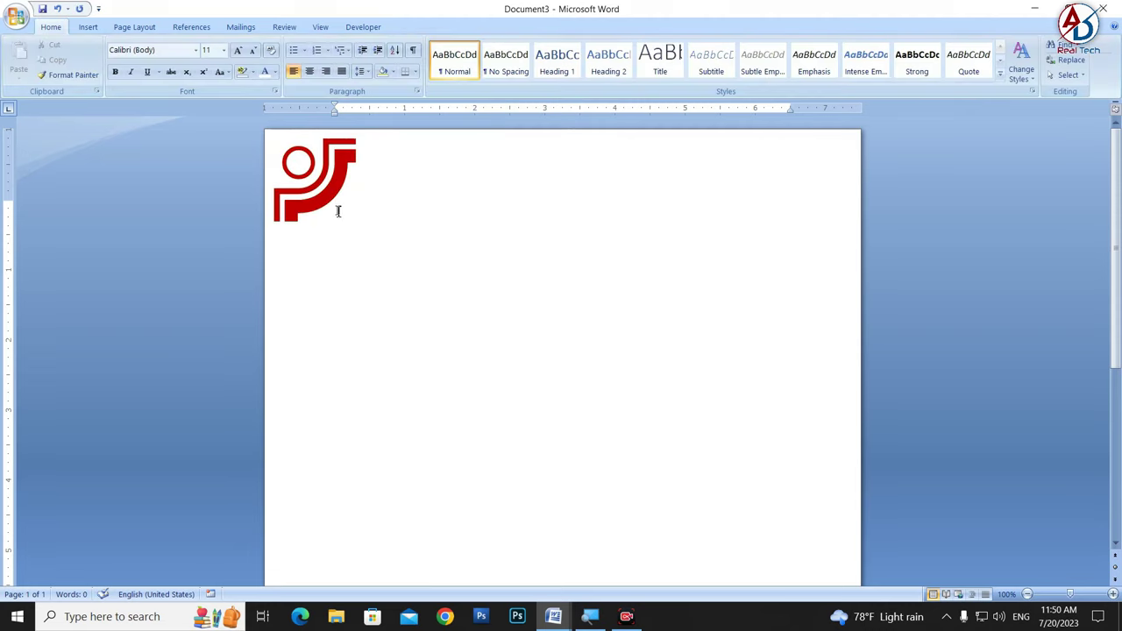
Step: Copy the ornament to the top-right corner and flip it horizontally
{"action": "mouse_move", "coordinate": [332, 203]}
{"action": "left_mouse_down"}
{"action": "mouse_move", "coordinate": [825, 234]}
{"action": "mouse_move", "coordinate": [810, 234]}
{"action": "left_mouse_up"}
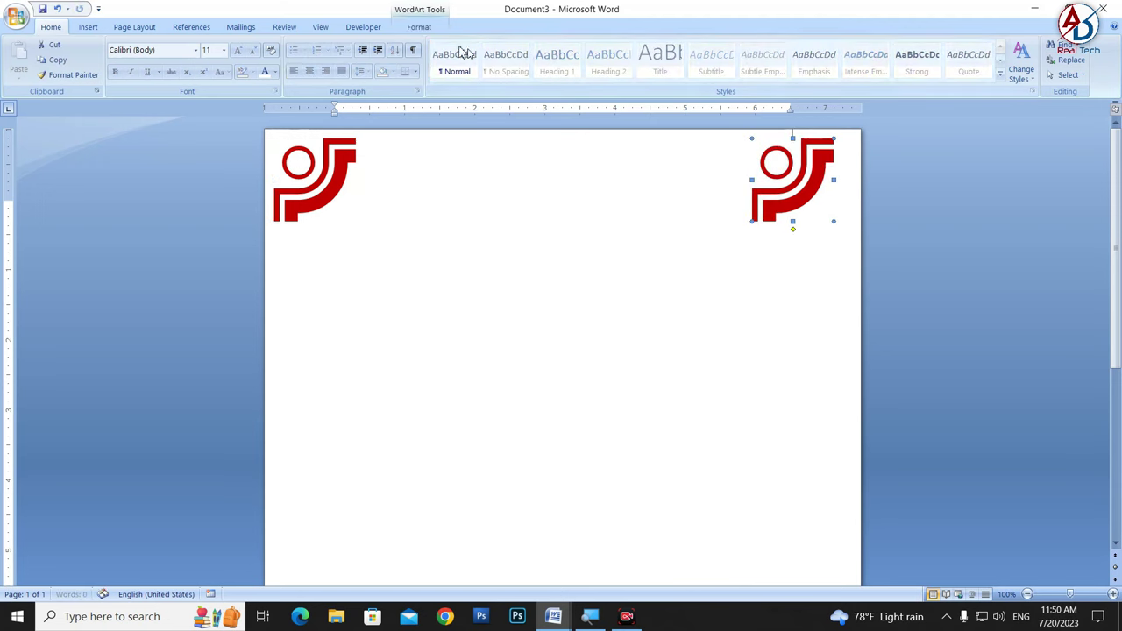
{"action": "left_click", "coordinate": [893, 70]}
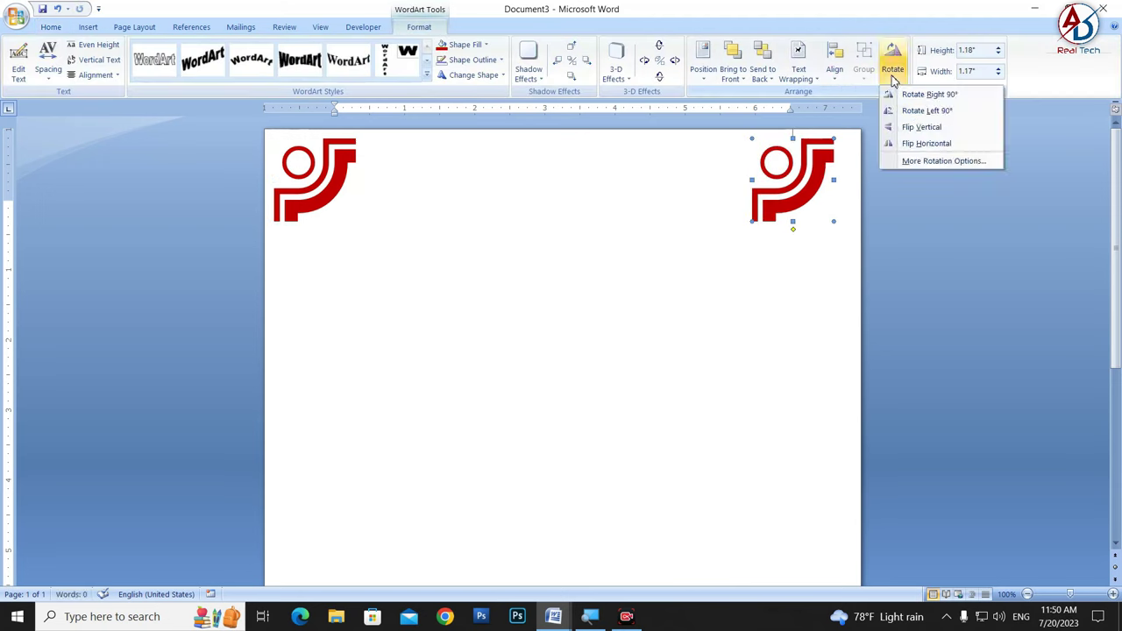
{"action": "left_click", "coordinate": [921, 143]}
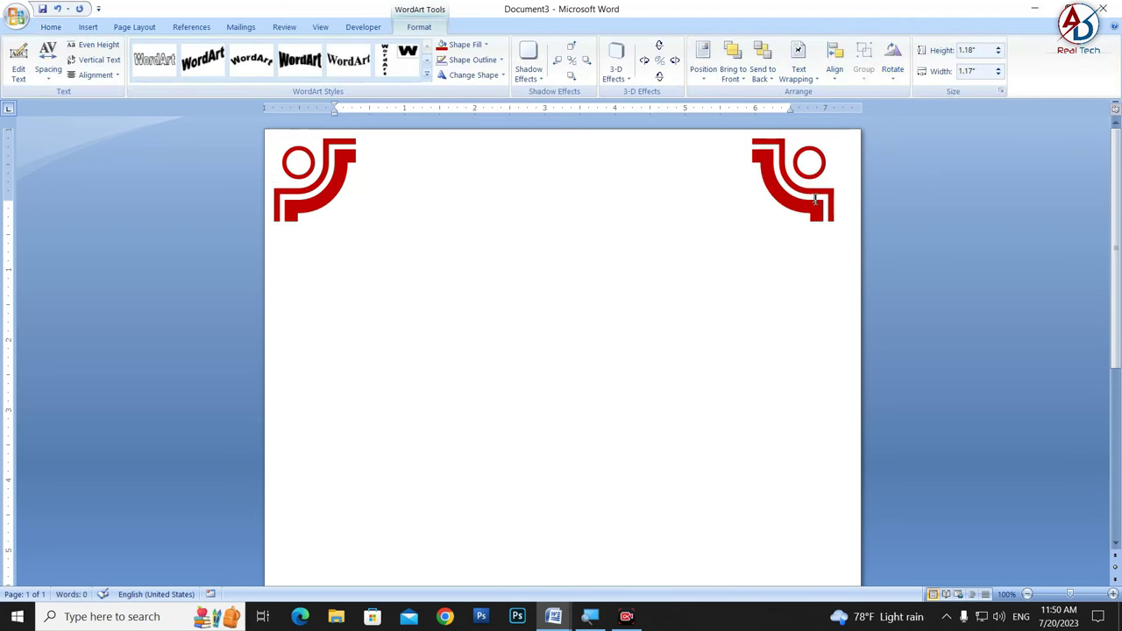
{"action": "left_click", "coordinate": [816, 200]}
{"action": "left_click_drag", "start_coordinate": [820, 215], "coordinate": [825, 218]}
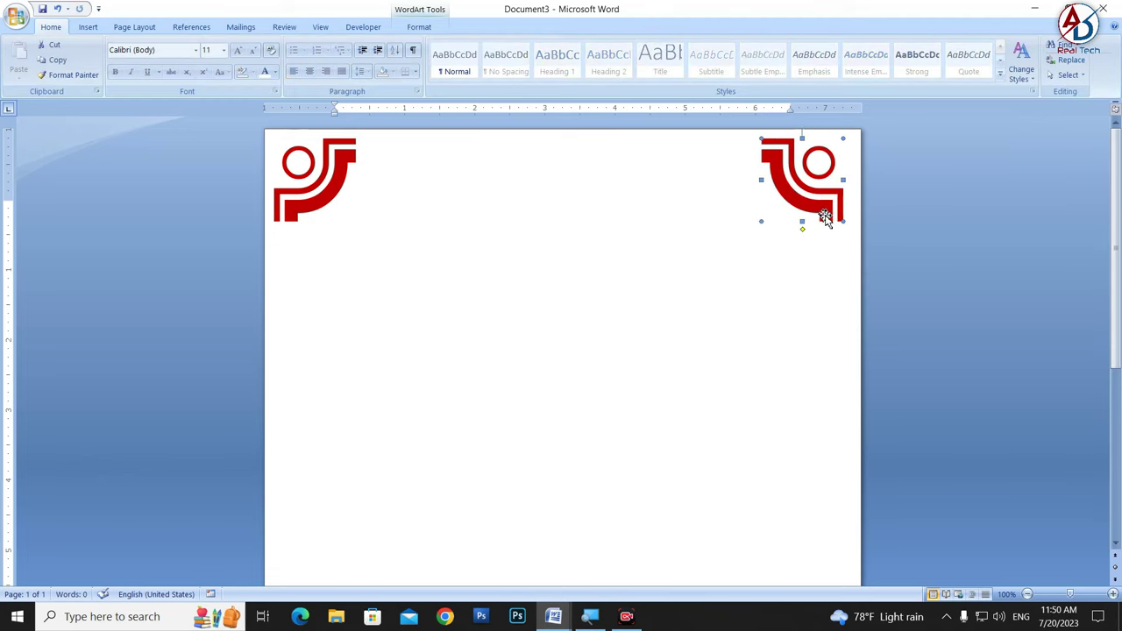
Step: Copy both top corner ornaments down to the bottom of the page
{"action": "left_click", "coordinate": [897, 283]}
{"action": "scroll", "coordinate": [586, 281], "scroll_direction": "down", "scroll_amount": 4, "text": "ctrl"}
{"action": "scroll", "coordinate": [476, 312], "scroll_direction": "up", "scroll_amount": 2, "text": "ctrl"}
{"action": "scroll", "coordinate": [445, 293], "scroll_direction": "down", "scroll_amount": 2, "text": "ctrl"}
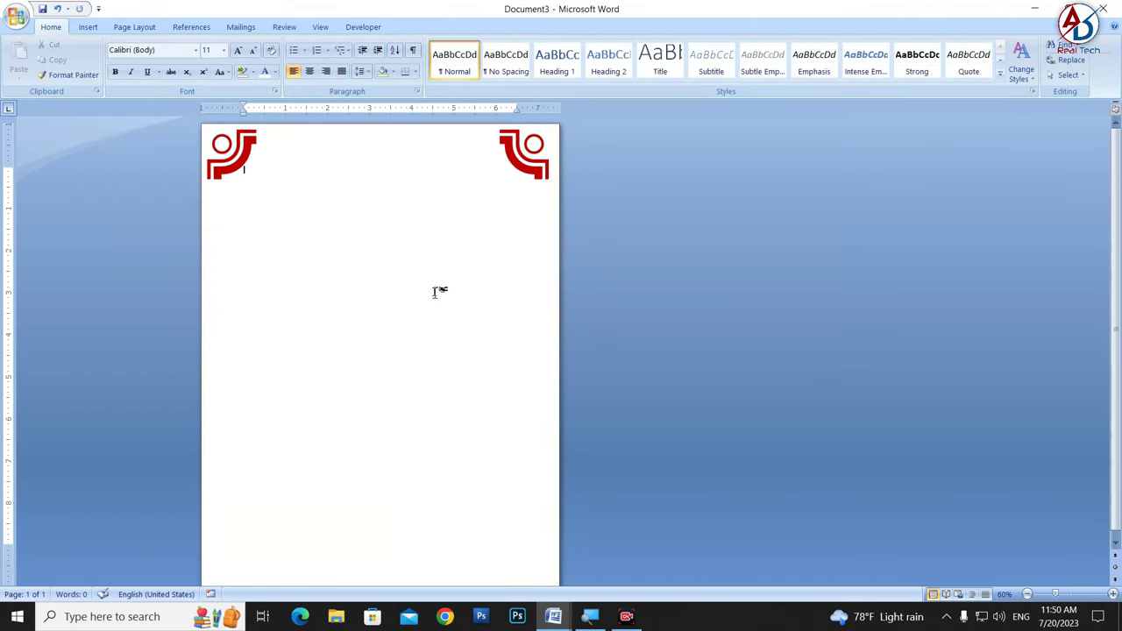
{"action": "left_click", "coordinate": [532, 168]}
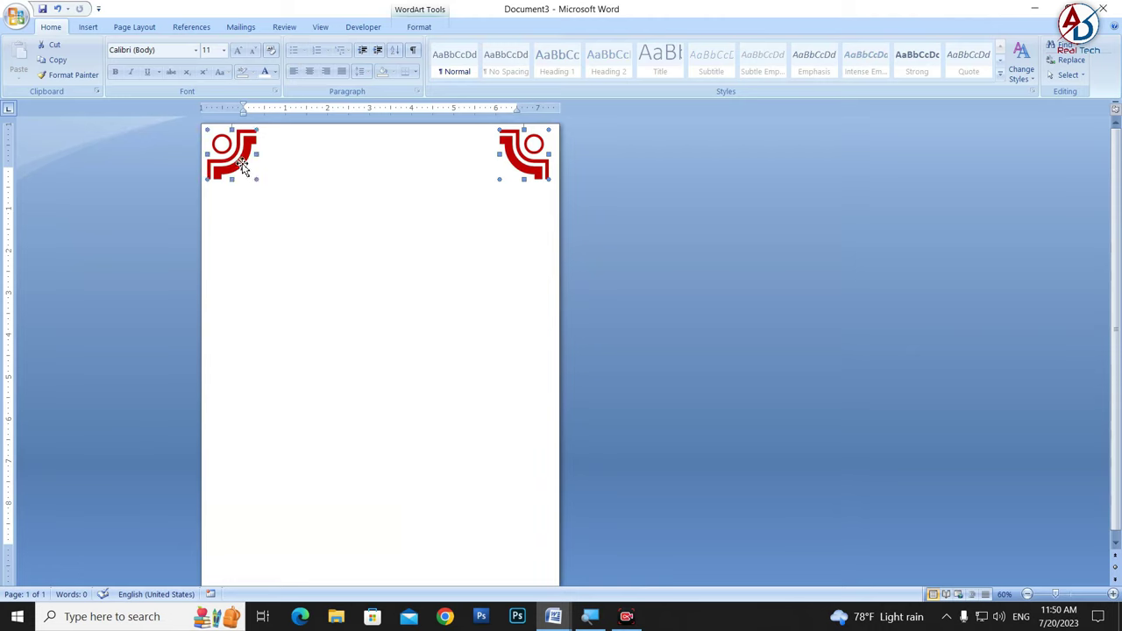
{"action": "left_click_drag", "start_coordinate": [244, 168], "coordinate": [246, 528], "text": "ctrl"}
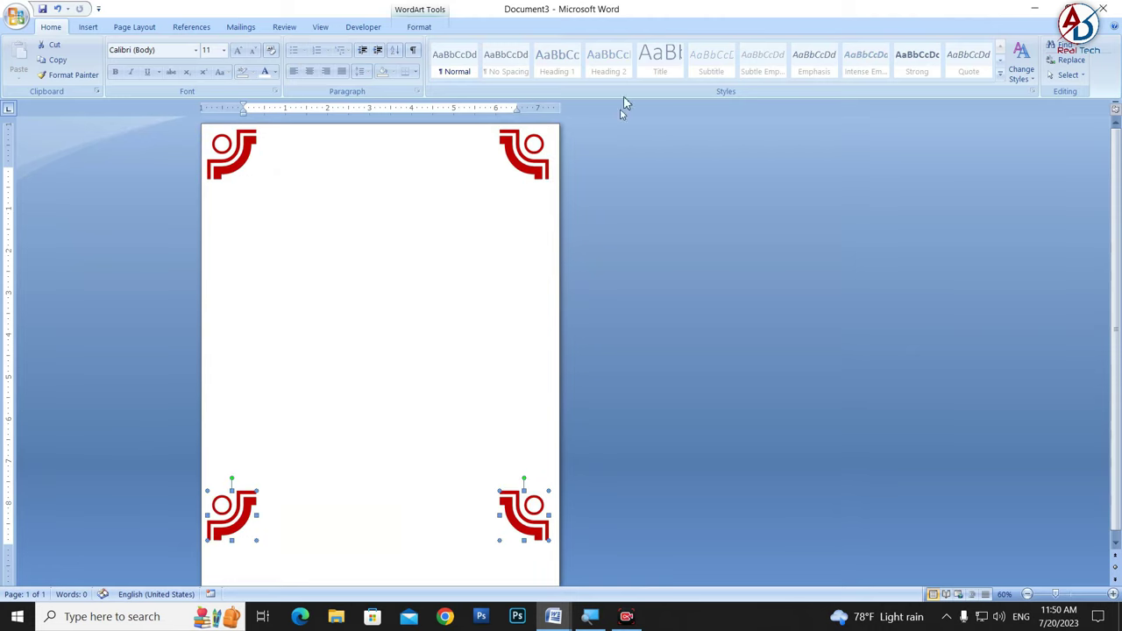
Step: Flip the bottom ornaments horizontally and vertically, then move them down to the page edge
{"action": "left_click", "coordinate": [419, 27]}
{"action": "left_click", "coordinate": [802, 74]}
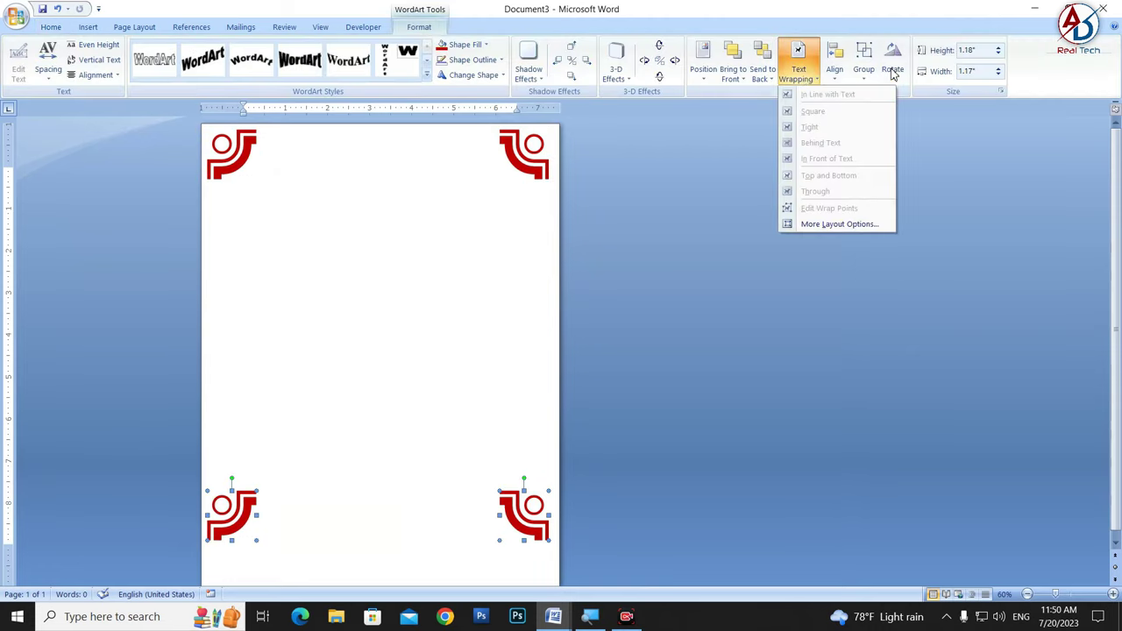
{"action": "left_click", "coordinate": [893, 74]}
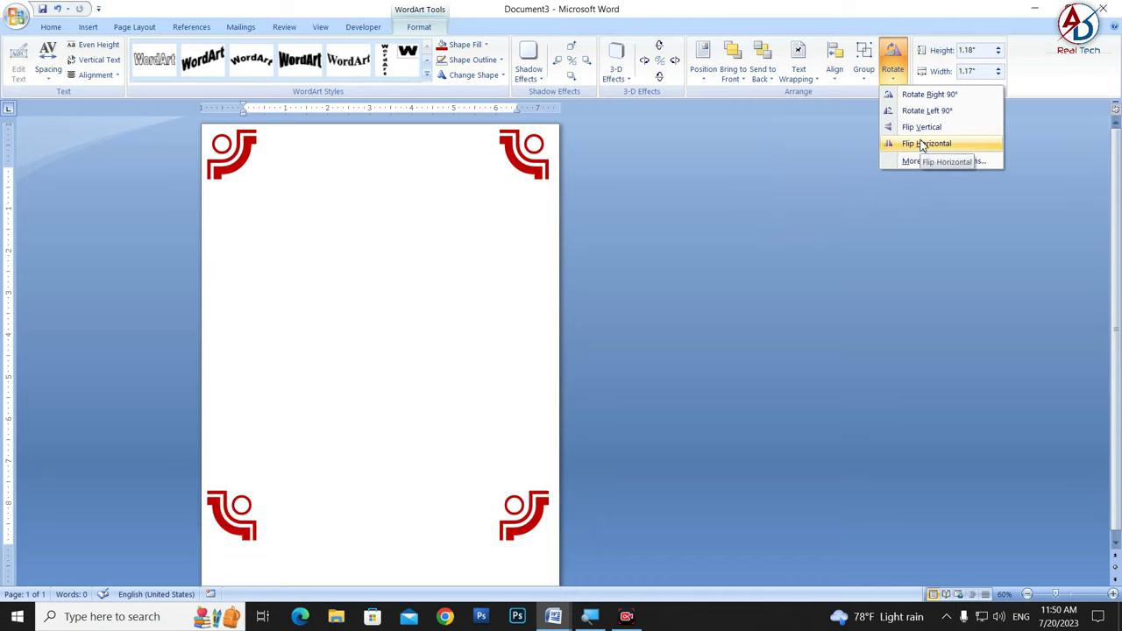
{"action": "left_click", "coordinate": [923, 144]}
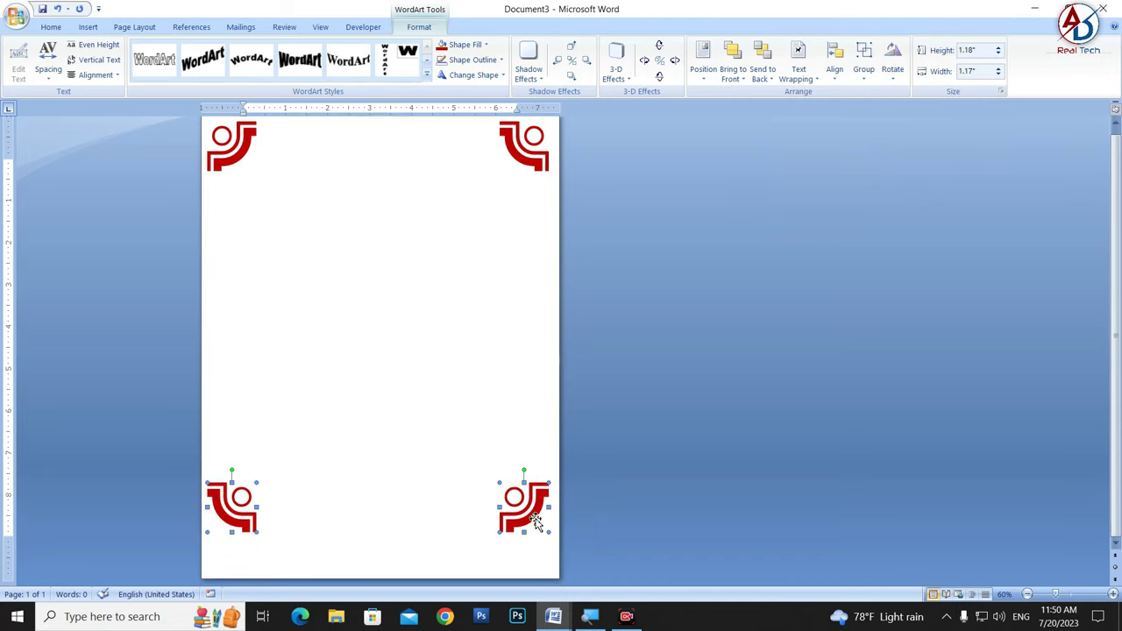
{"action": "left_click", "coordinate": [893, 70]}
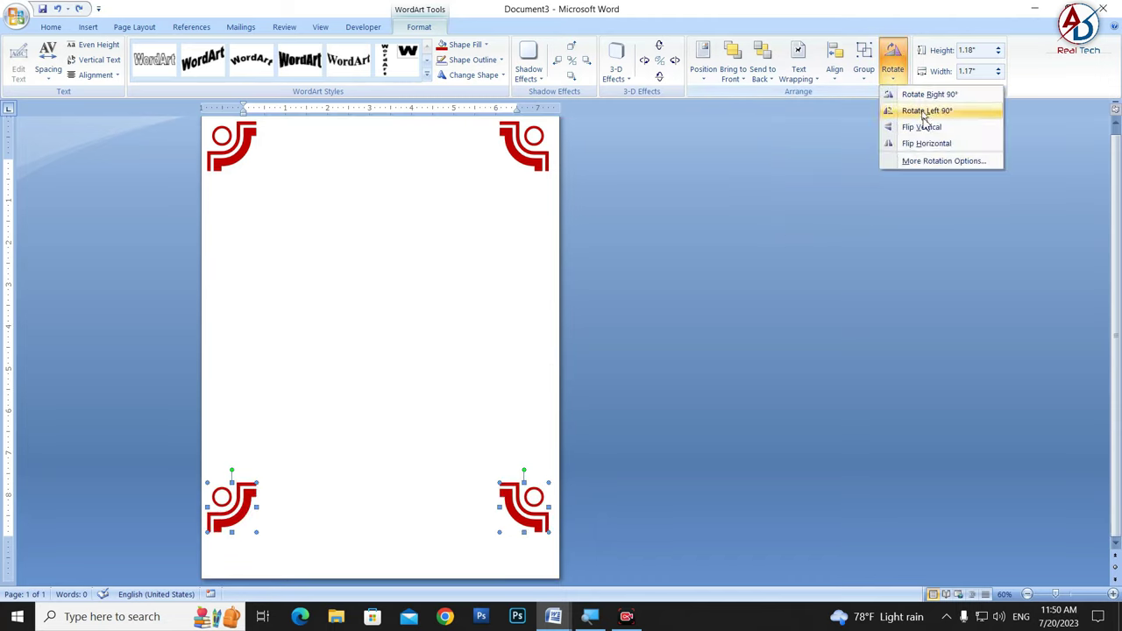
{"action": "left_click", "coordinate": [928, 129]}
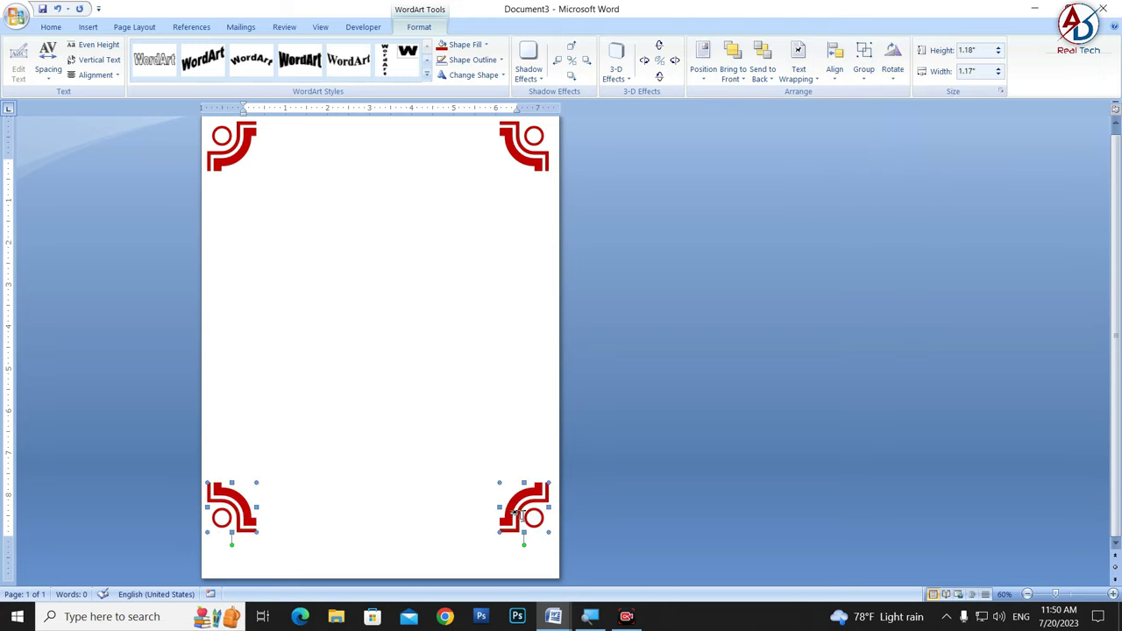
{"action": "left_click", "coordinate": [517, 530]}
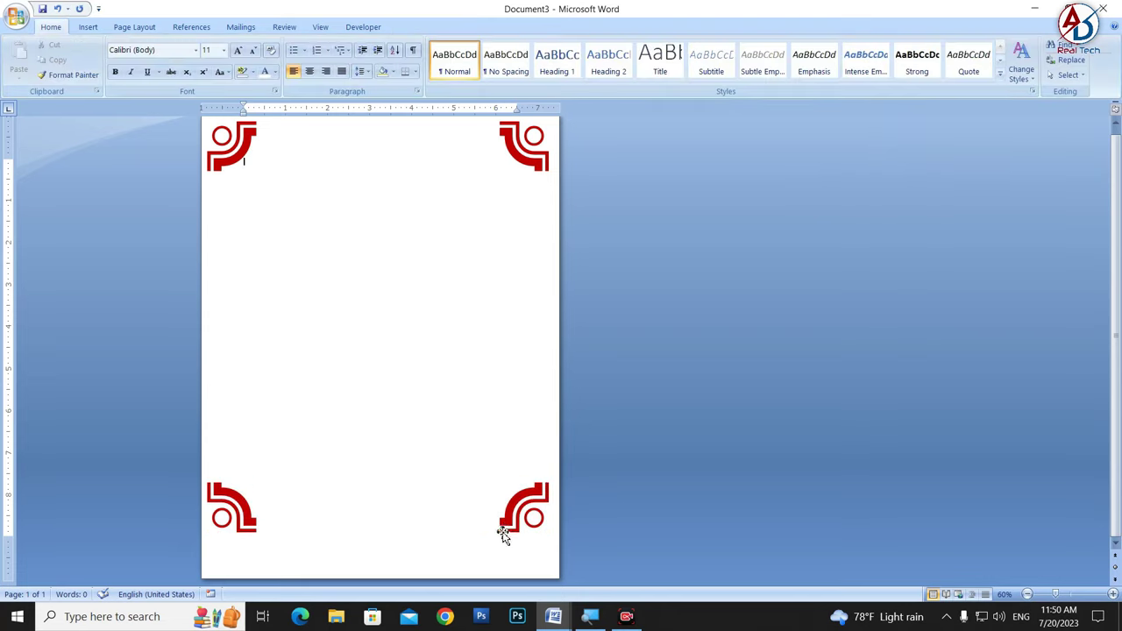
{"action": "left_click", "coordinate": [512, 524]}
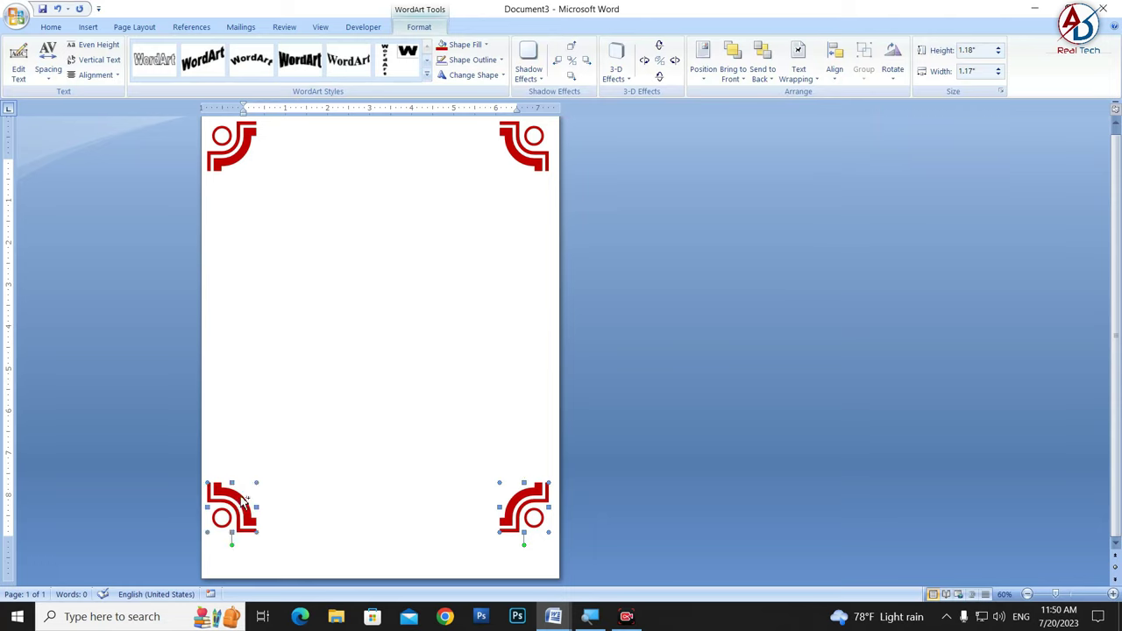
{"action": "left_click_drag", "start_coordinate": [244, 500], "coordinate": [243, 536]}
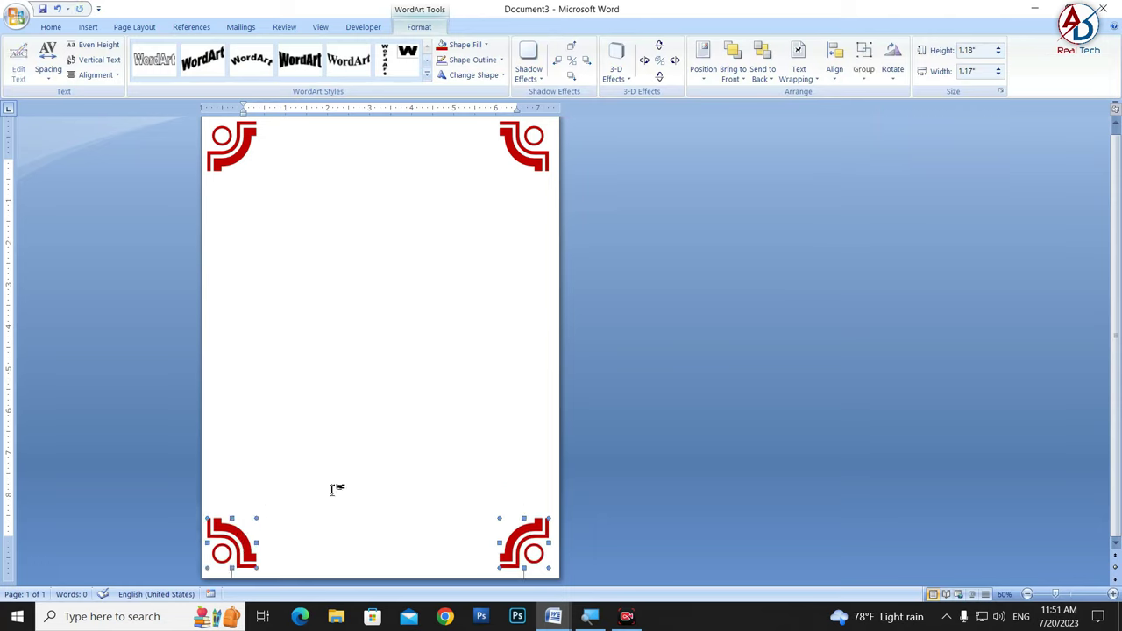
Step: Nudge the bottom ornaments lower and both left ornaments two steps to the right
{"action": "key", "text": "Down"}
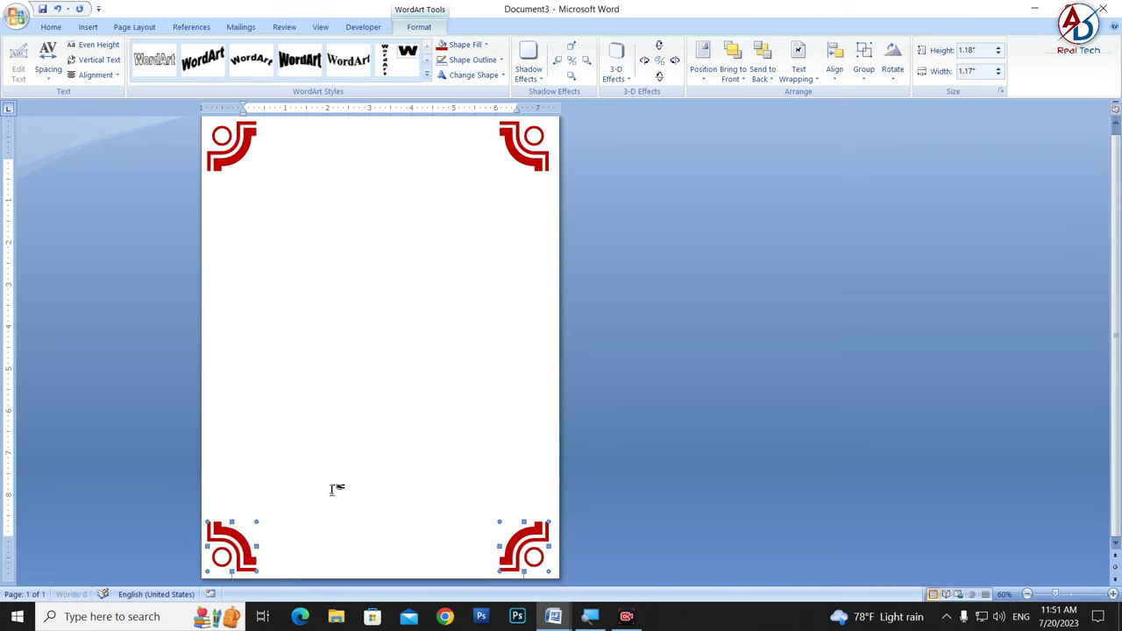
{"action": "left_click", "coordinate": [263, 217]}
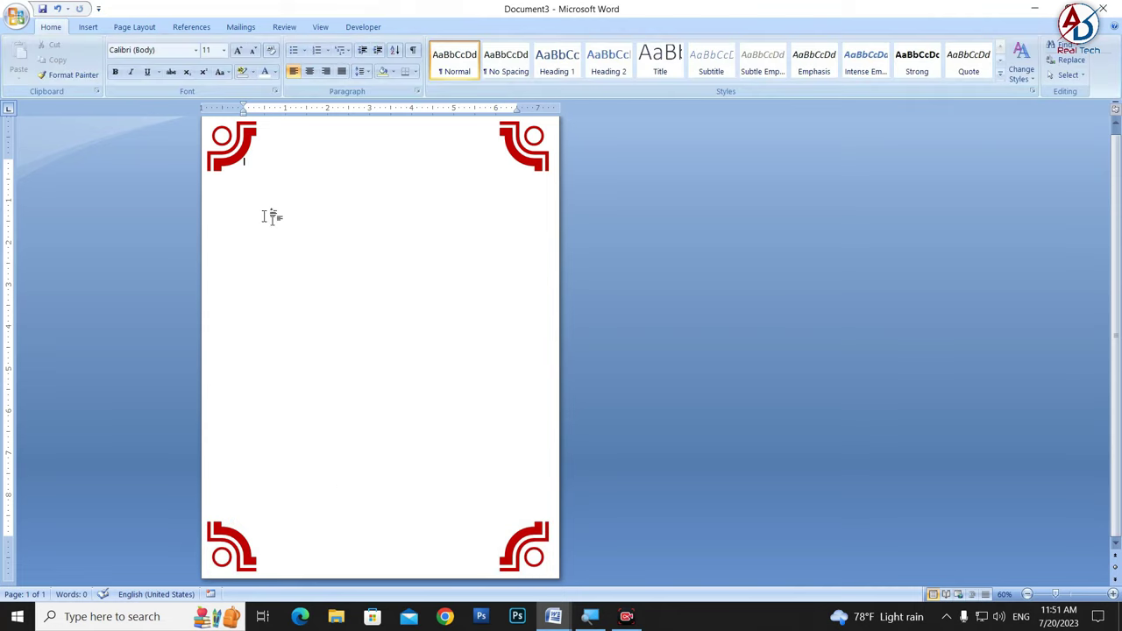
{"action": "left_click", "coordinate": [228, 167]}
{"action": "left_click", "coordinate": [243, 543], "text": "shift"}
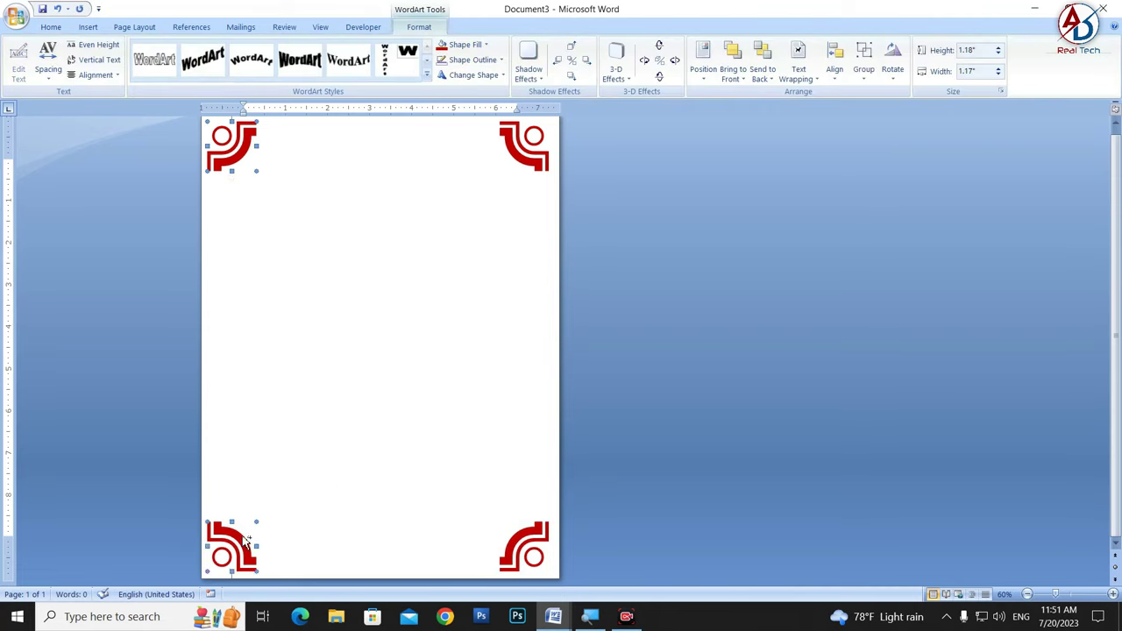
{"action": "key", "text": "Right"}
{"action": "key", "text": "Right"}
{"action": "key", "text": "Right"}
{"action": "key", "text": "Right"}
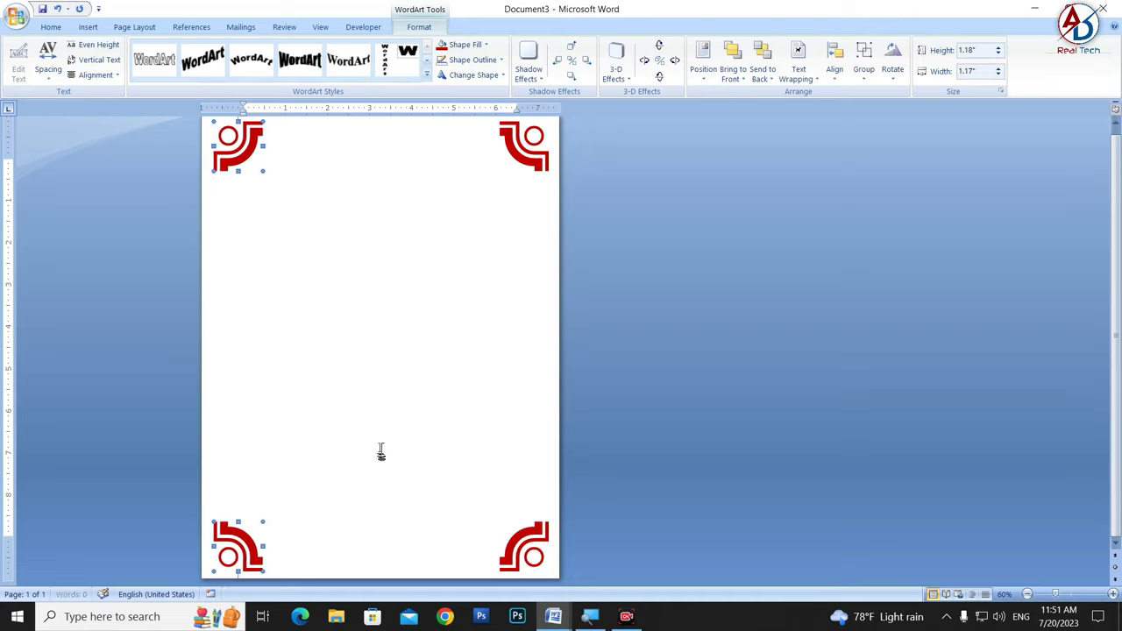
{"action": "key", "text": "Right"}
{"action": "key", "text": "Right"}
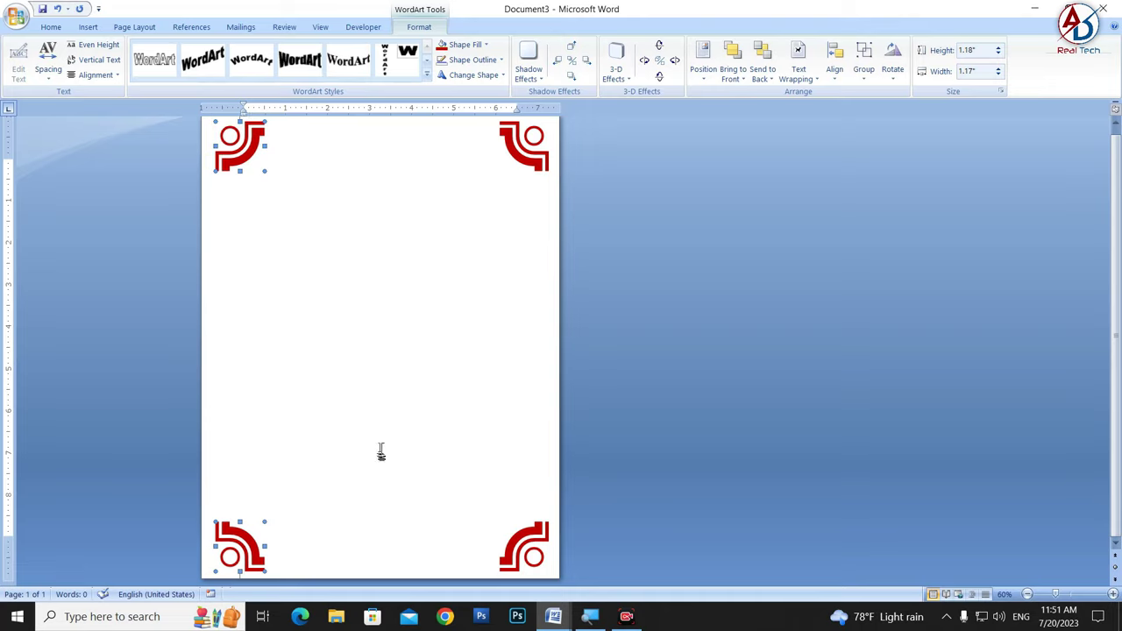
Step: Nudge both top ornaments down together
{"action": "scroll", "coordinate": [351, 397], "scroll_direction": "up", "scroll_amount": 1}
{"action": "left_click", "coordinate": [513, 255]}
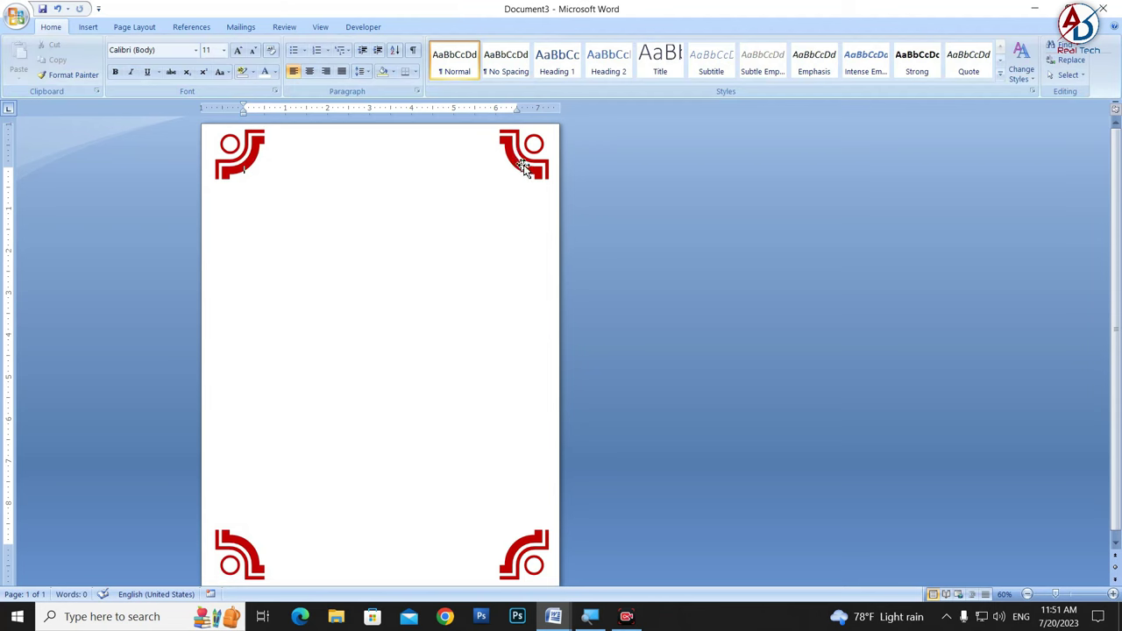
{"action": "left_click", "coordinate": [524, 167]}
{"action": "left_click", "coordinate": [253, 167], "text": "shift"}
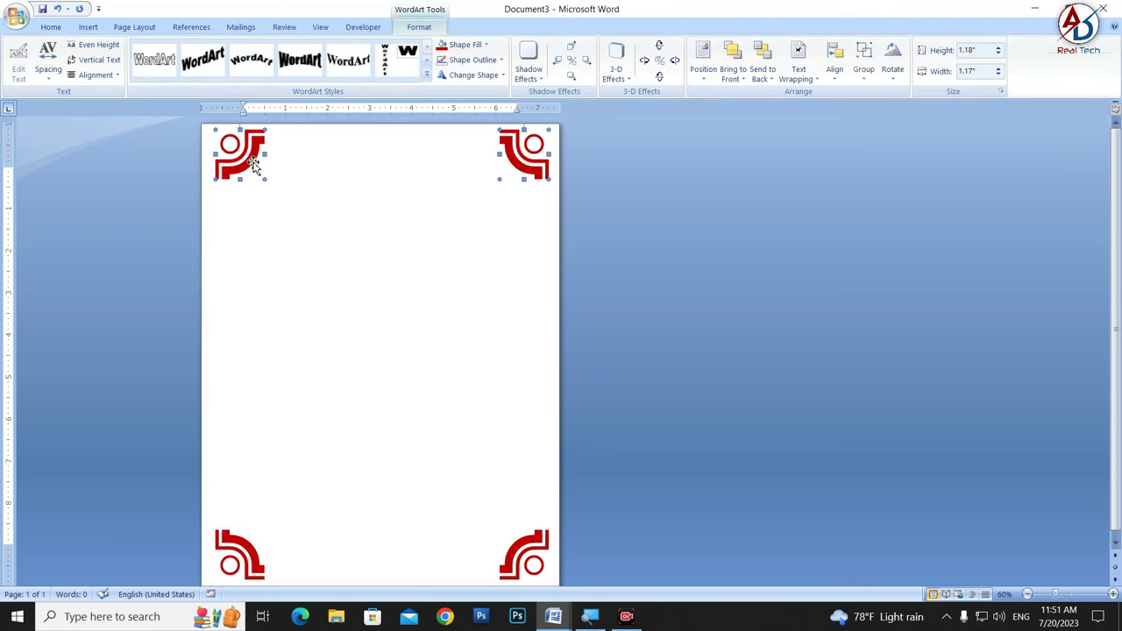
{"action": "key", "text": "Down"}
{"action": "key", "text": "Down"}
{"action": "key", "text": "Down"}
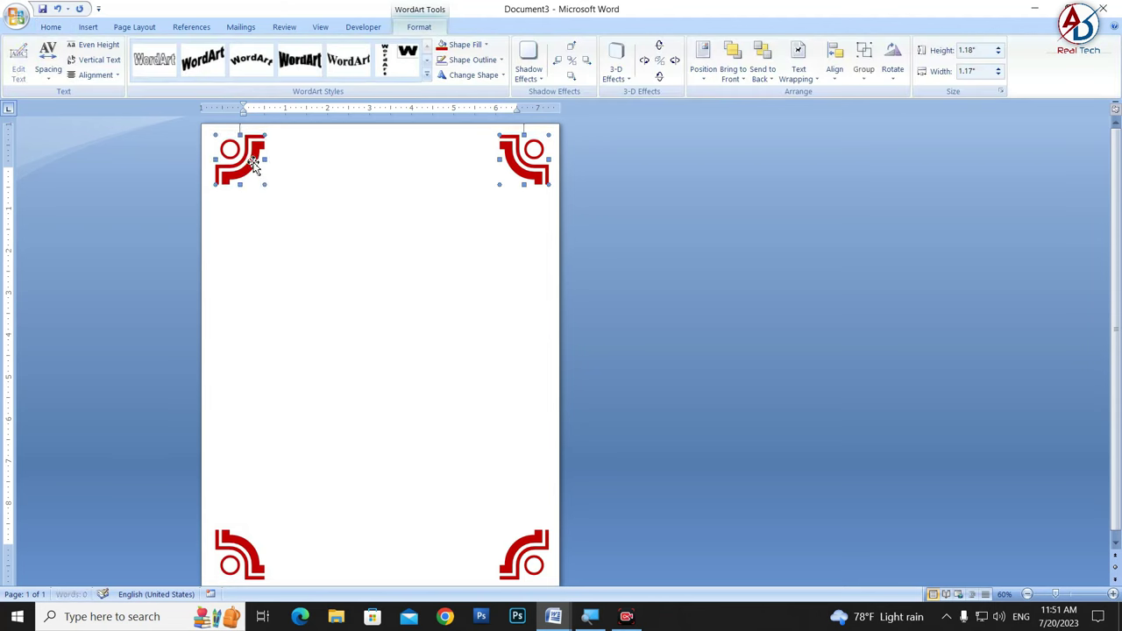
{"action": "left_click", "coordinate": [451, 252]}
Step: Draw a thin rectangle down the left margin, then delete it
{"action": "scroll", "coordinate": [451, 295], "scroll_direction": "down", "scroll_amount": 1}
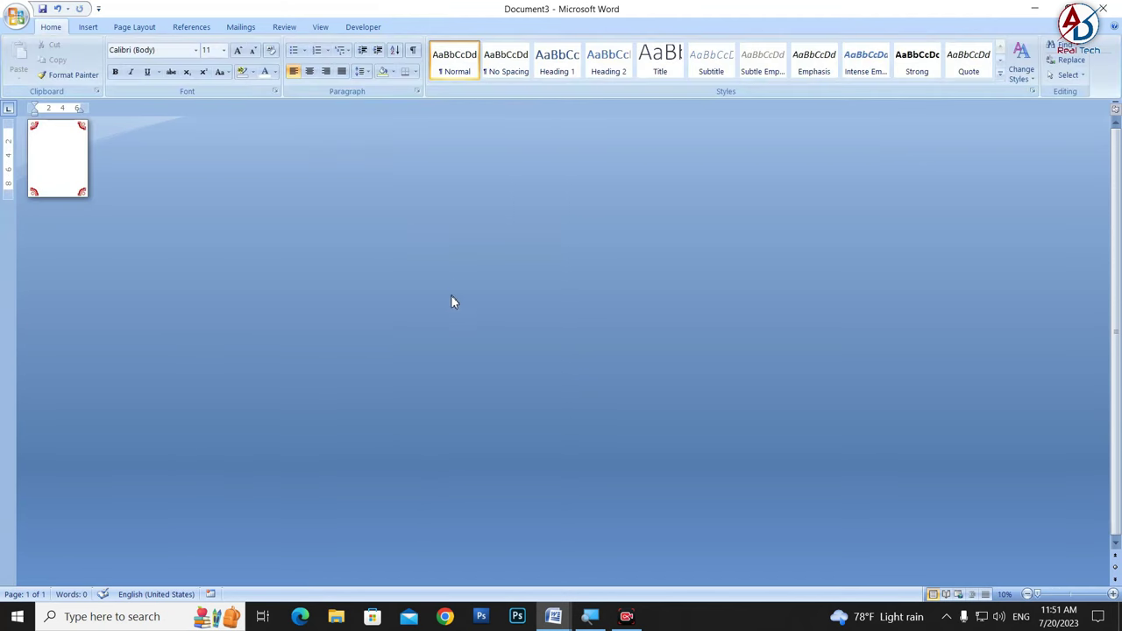
{"action": "scroll", "coordinate": [295, 376], "scroll_direction": "up", "scroll_amount": 1}
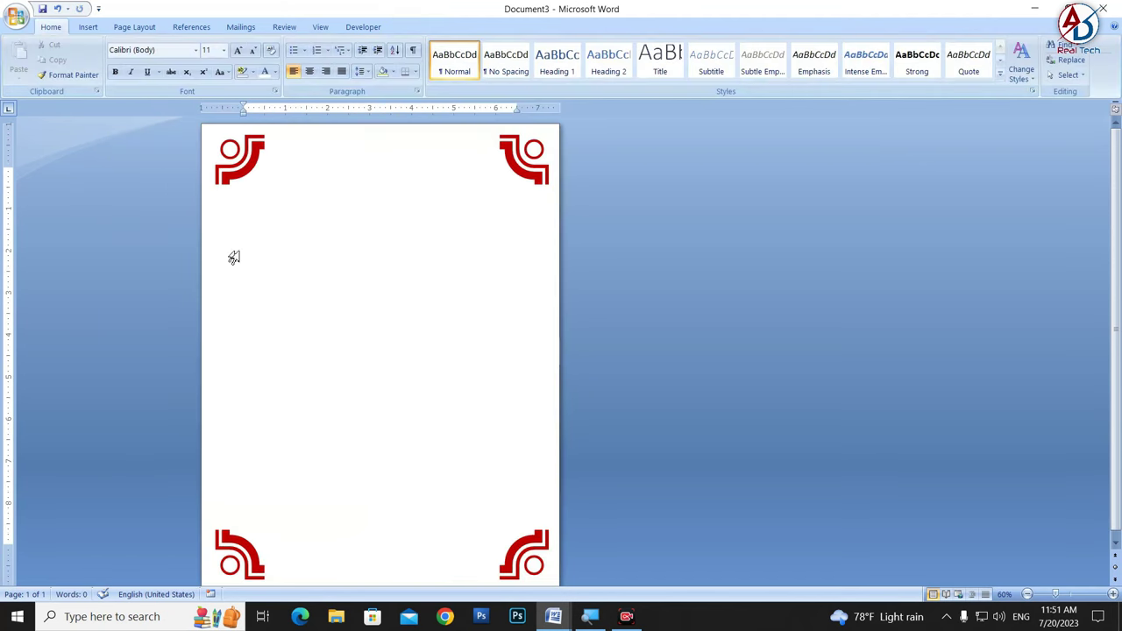
{"action": "left_click", "coordinate": [88, 26]}
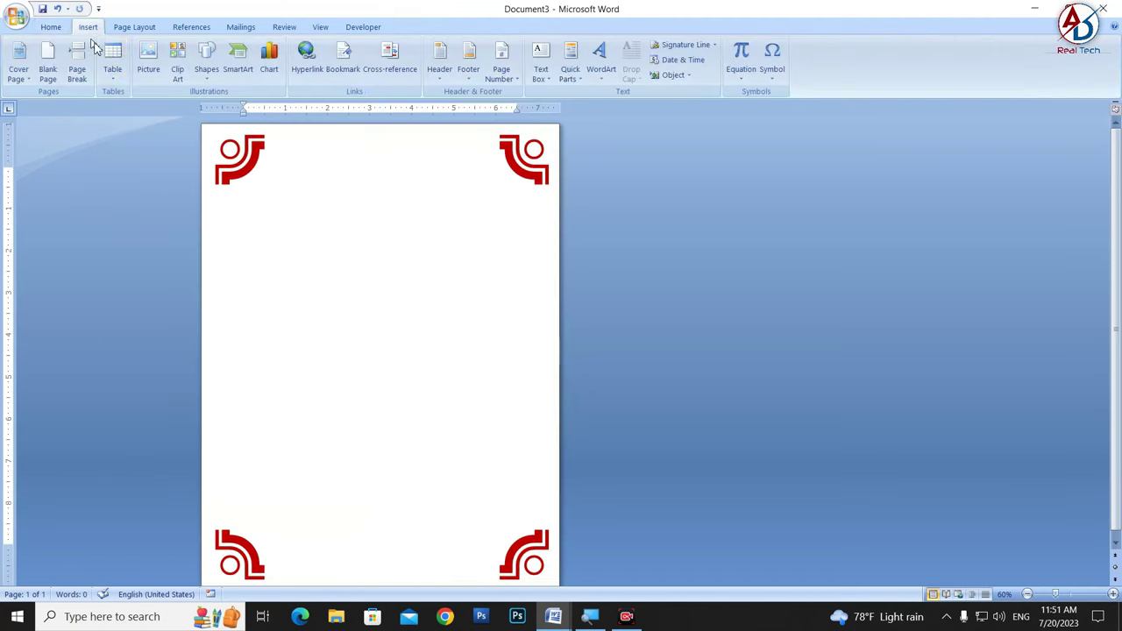
{"action": "left_click", "coordinate": [200, 78]}
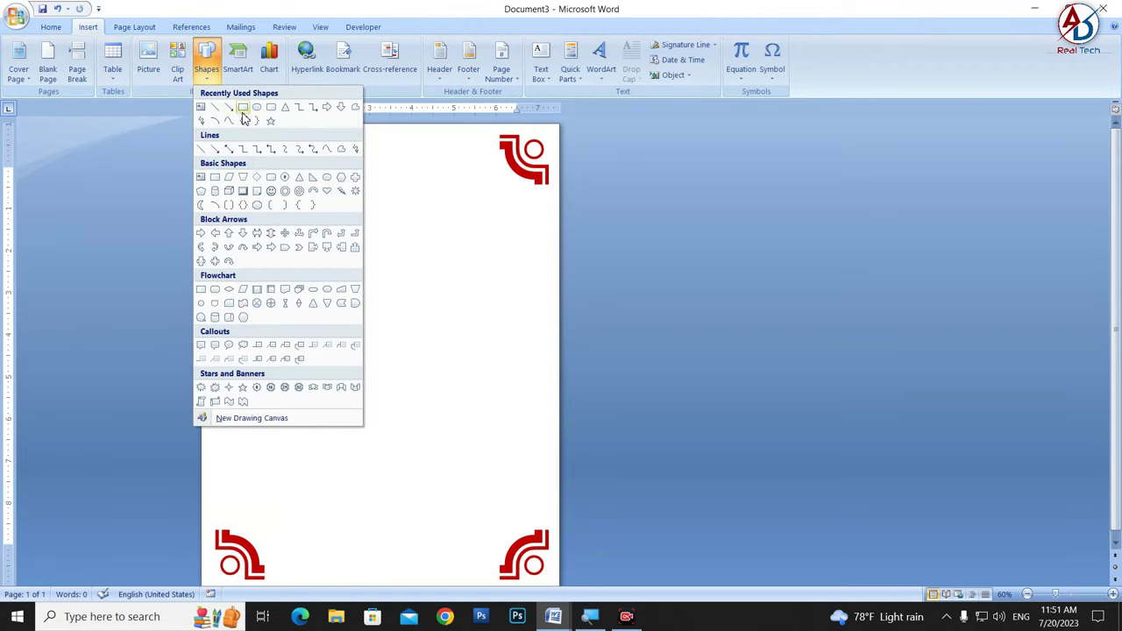
{"action": "left_click", "coordinate": [243, 109]}
{"action": "left_click_drag", "start_coordinate": [216, 184], "coordinate": [221, 531]}
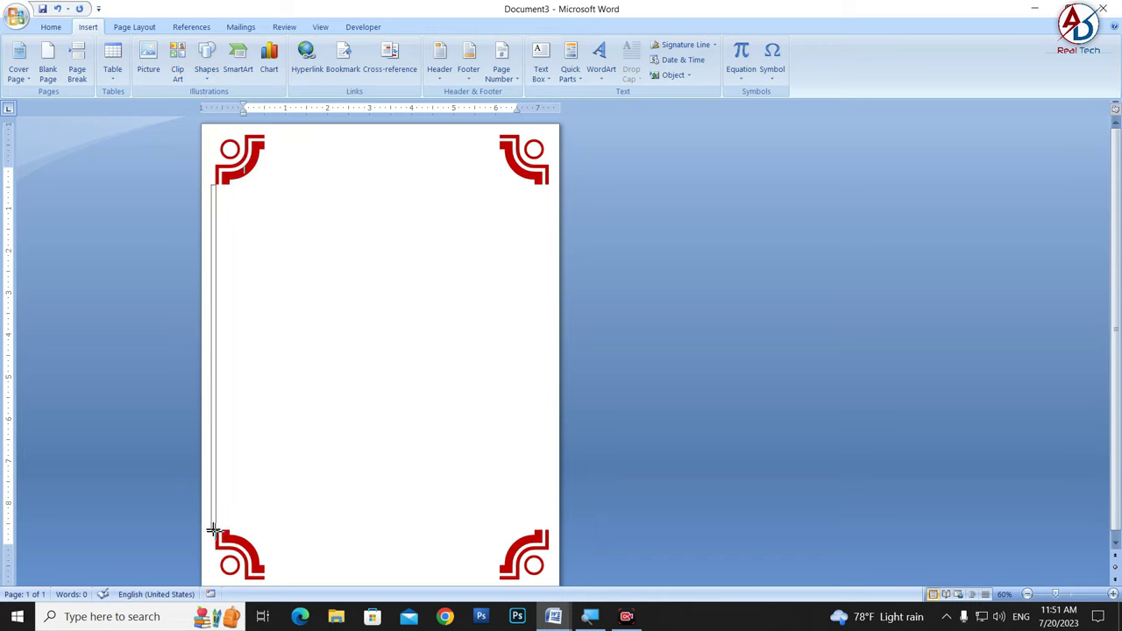
{"action": "left_click_drag", "start_coordinate": [217, 532], "coordinate": [214, 531]}
{"action": "key", "text": "Delete"}
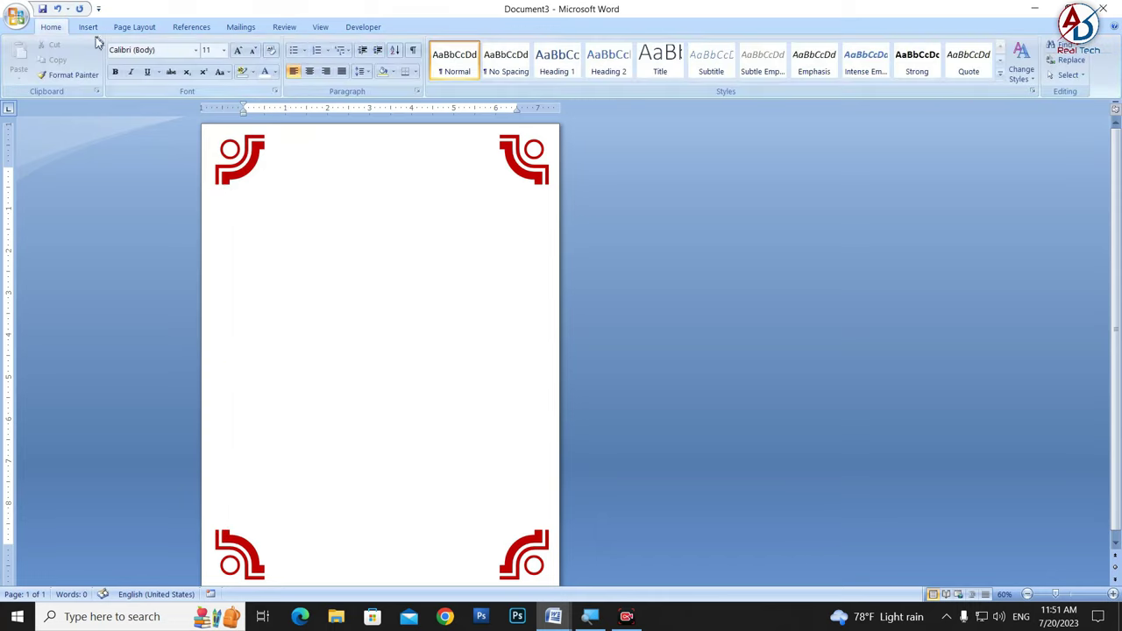
Step: Draw a straight vertical line down the left margin from the top-left ornament
{"action": "left_click", "coordinate": [85, 27]}
{"action": "left_click", "coordinate": [207, 63]}
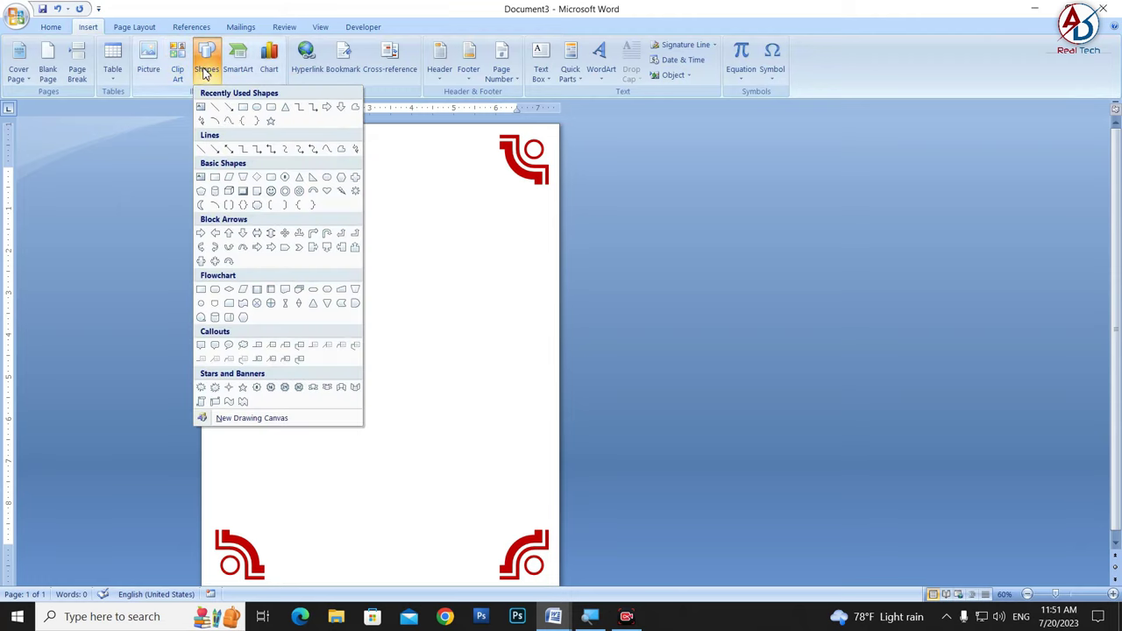
{"action": "left_click", "coordinate": [216, 108]}
{"action": "scroll", "coordinate": [283, 272], "scroll_direction": "up", "scroll_amount": 4}
{"action": "scroll", "coordinate": [295, 358], "scroll_direction": "down", "scroll_amount": 1}
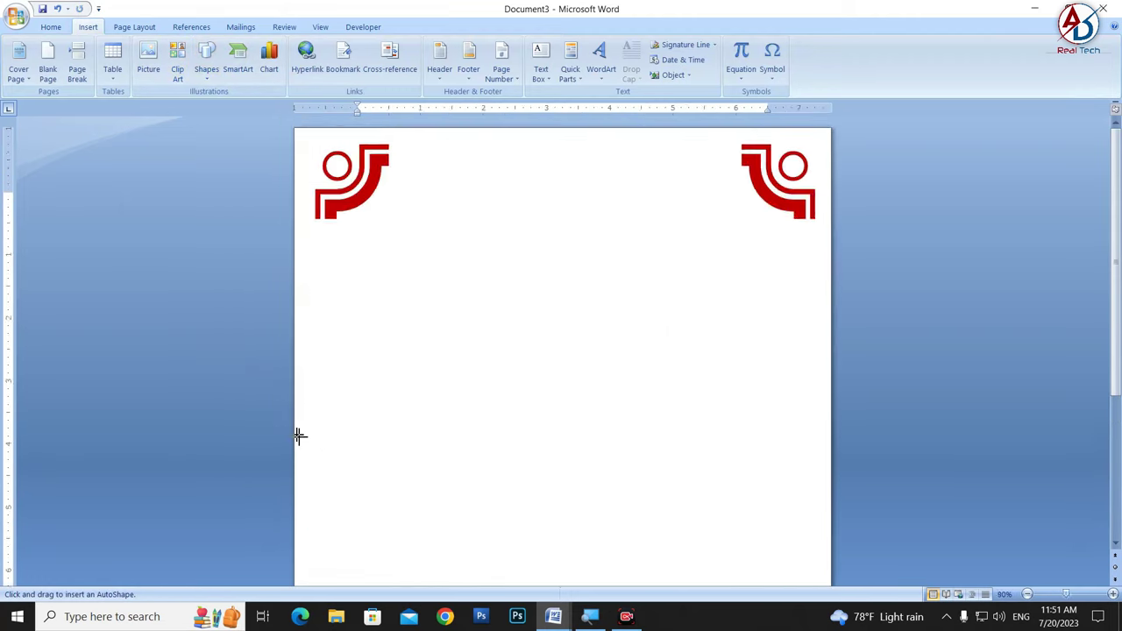
{"action": "scroll", "coordinate": [296, 438], "scroll_direction": "down", "scroll_amount": 1}
{"action": "scroll", "coordinate": [132, 280], "scroll_direction": "down", "scroll_amount": 4}
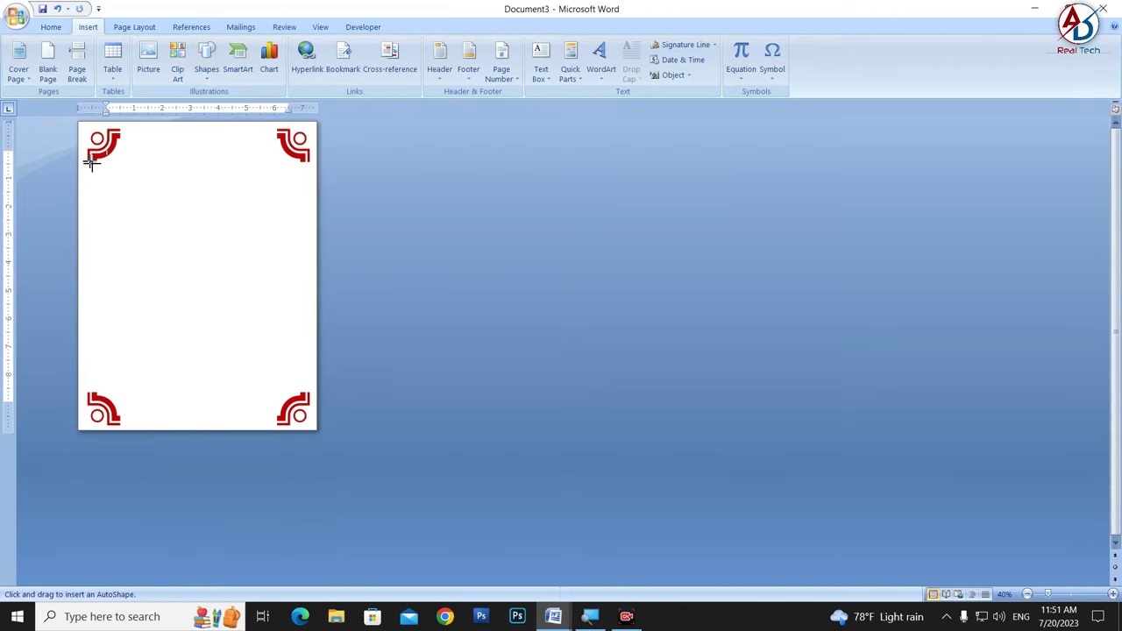
{"action": "left_click_drag", "start_coordinate": [91, 163], "coordinate": [88, 399]}
{"action": "scroll", "coordinate": [181, 350], "scroll_direction": "up", "scroll_amount": 5}
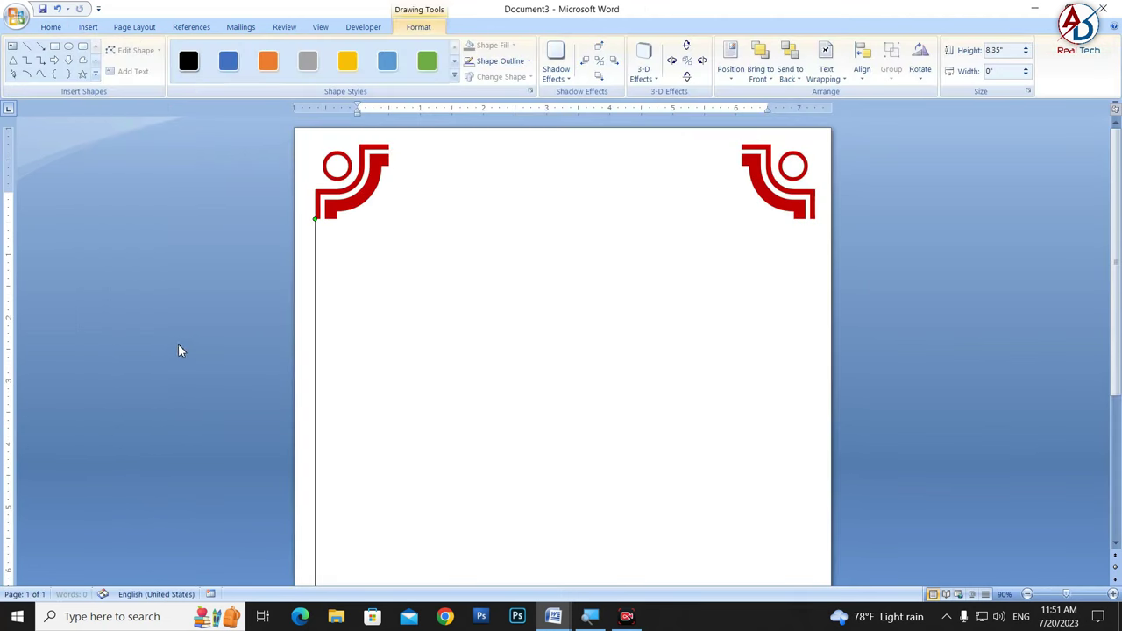
{"action": "scroll", "coordinate": [231, 363], "scroll_direction": "up", "scroll_amount": 6}
{"action": "scroll", "coordinate": [254, 377], "scroll_direction": "up", "scroll_amount": 3}
Step: Make the left line 6 pt thick and nudge it under the ornament
{"action": "left_click", "coordinate": [501, 61]}
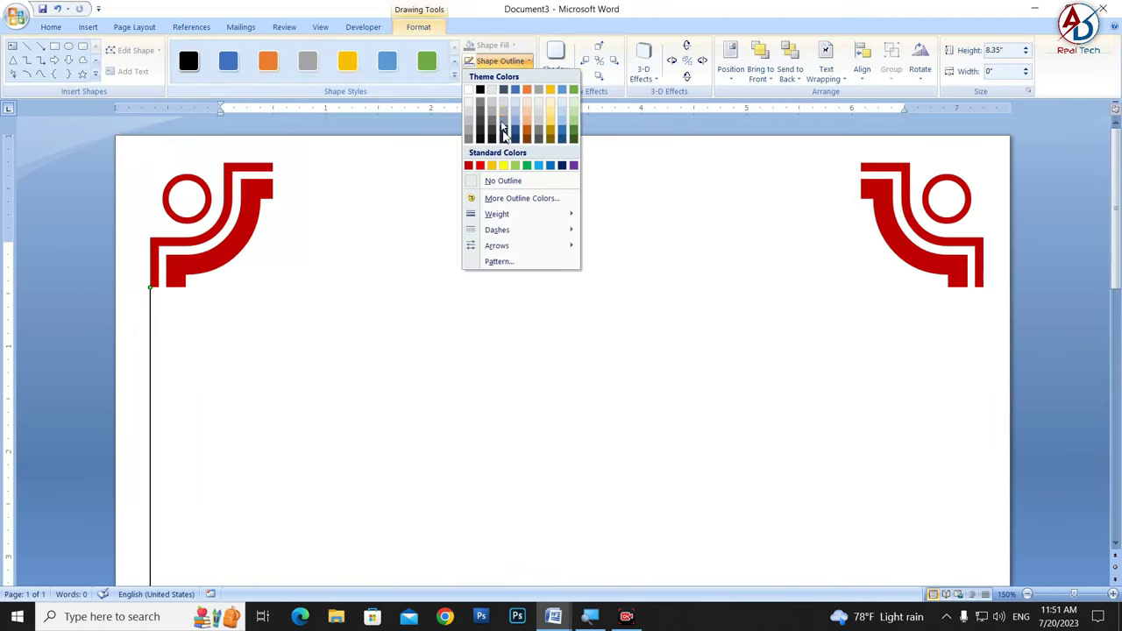
{"action": "mouse_move", "coordinate": [496, 214]}
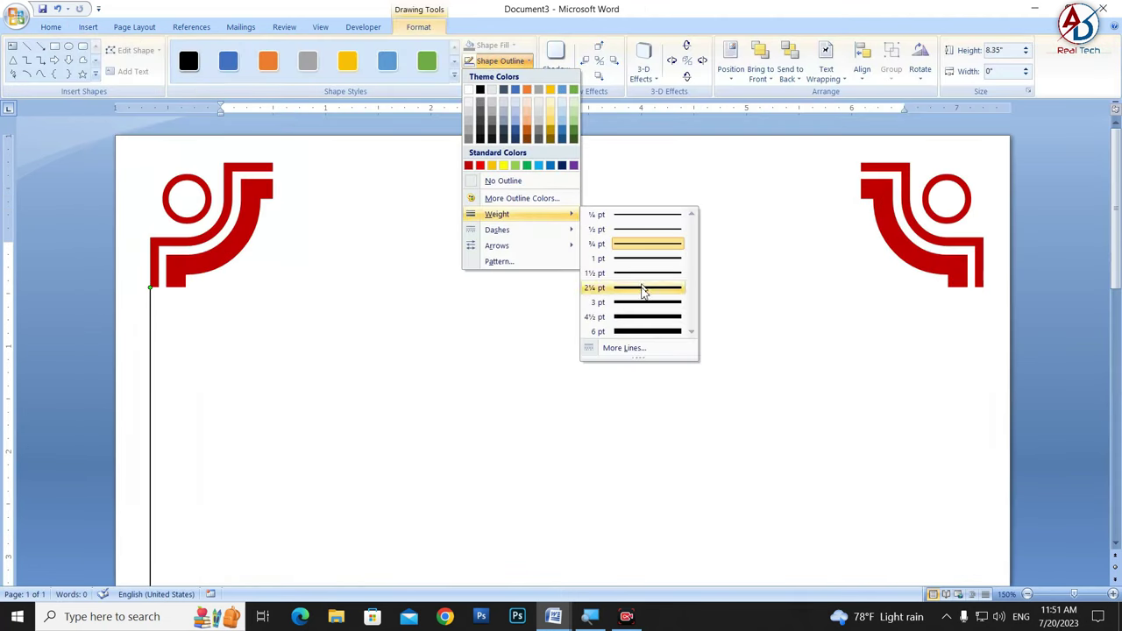
{"action": "left_click", "coordinate": [639, 333]}
{"action": "key", "text": "Right"}
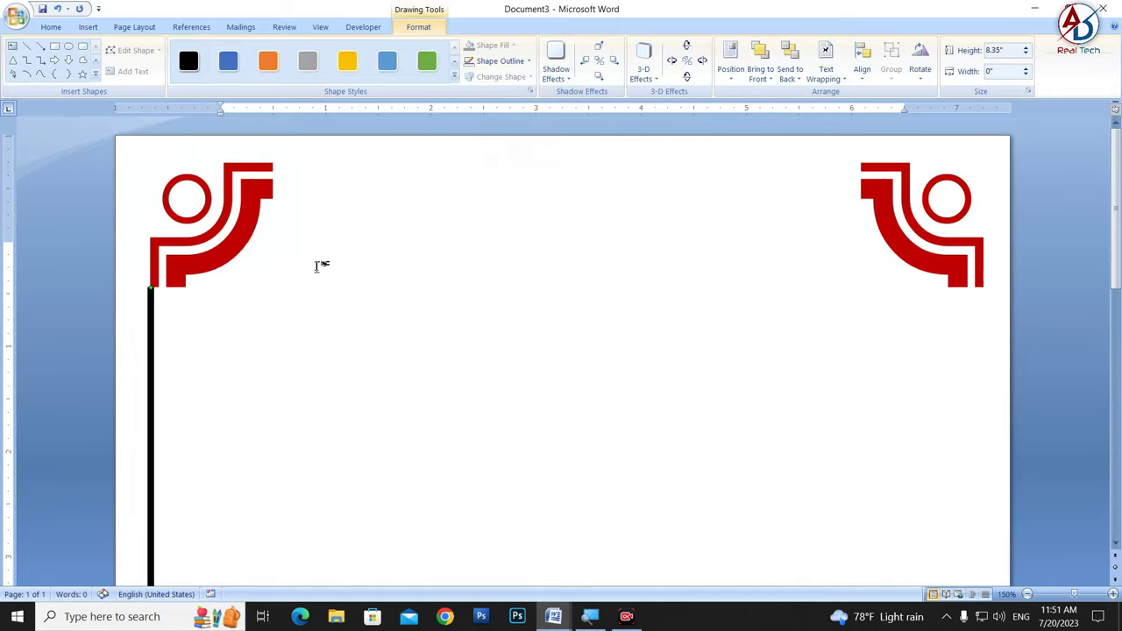
{"action": "key", "text": "Right"}
{"action": "key", "text": "Right"}
{"action": "key", "text": "Left"}
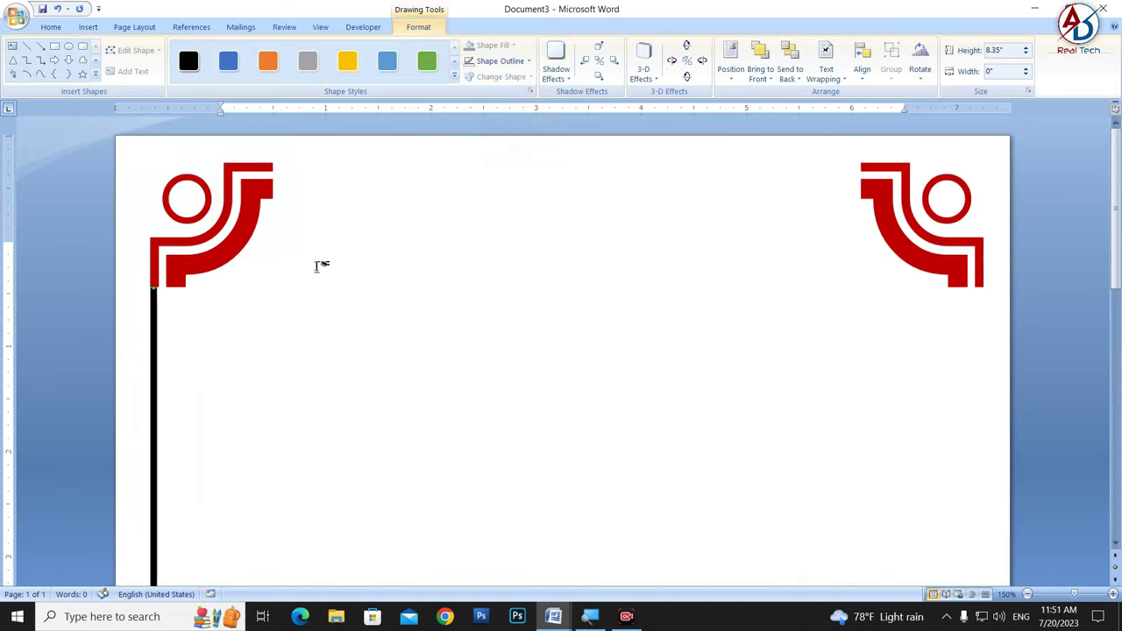
Step: Raise the left line's weight to about 5.25 pt in the full line formatting settings
{"action": "left_click", "coordinate": [500, 61]}
{"action": "mouse_move", "coordinate": [526, 214]}
{"action": "left_click", "coordinate": [671, 348]}
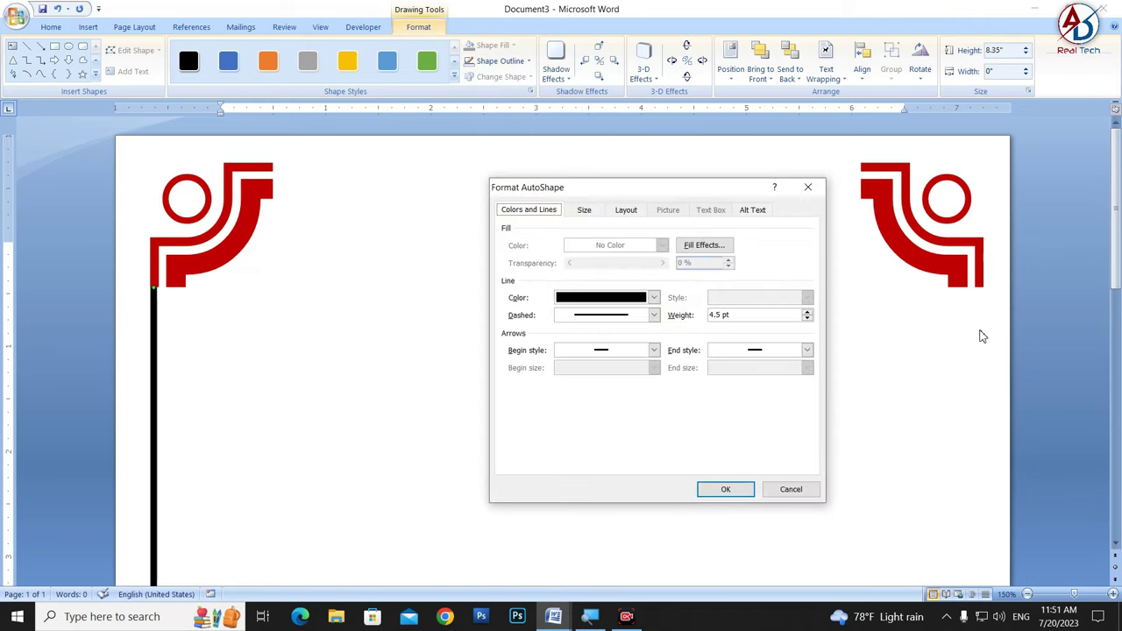
{"action": "left_click", "coordinate": [809, 313]}
{"action": "left_click", "coordinate": [742, 490]}
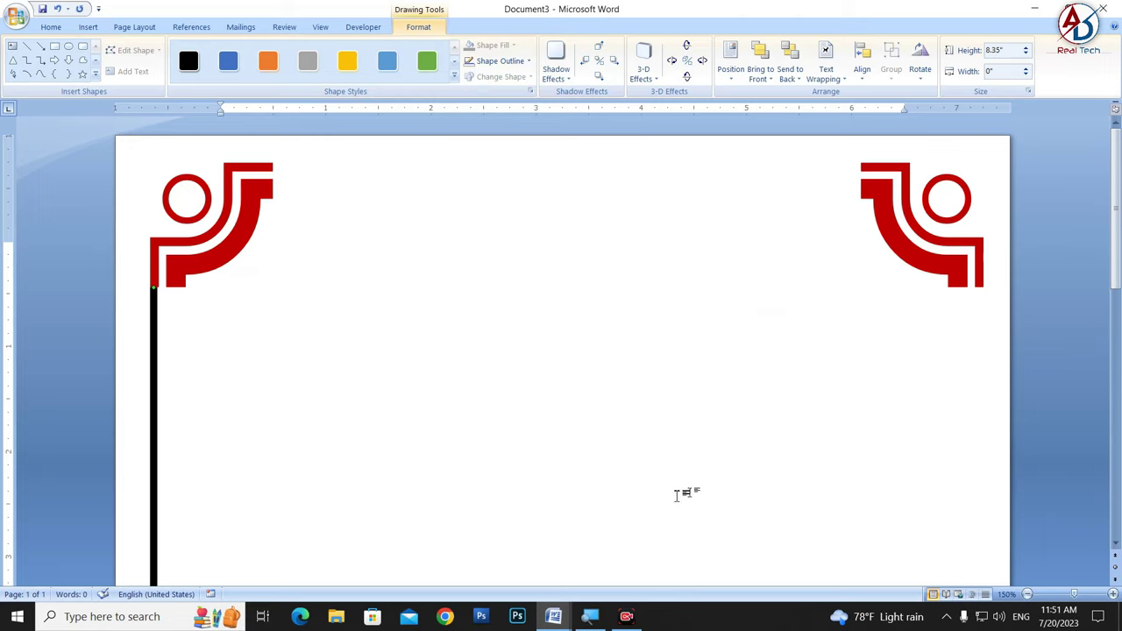
{"action": "left_click", "coordinate": [509, 62]}
{"action": "mouse_move", "coordinate": [496, 214]}
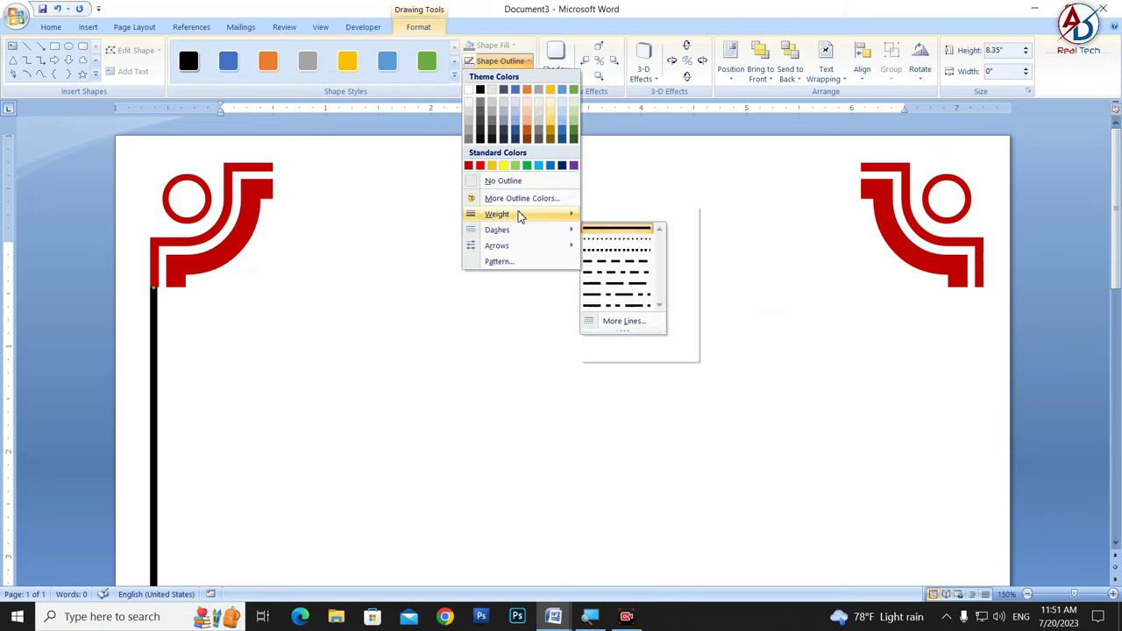
{"action": "left_click", "coordinate": [659, 348]}
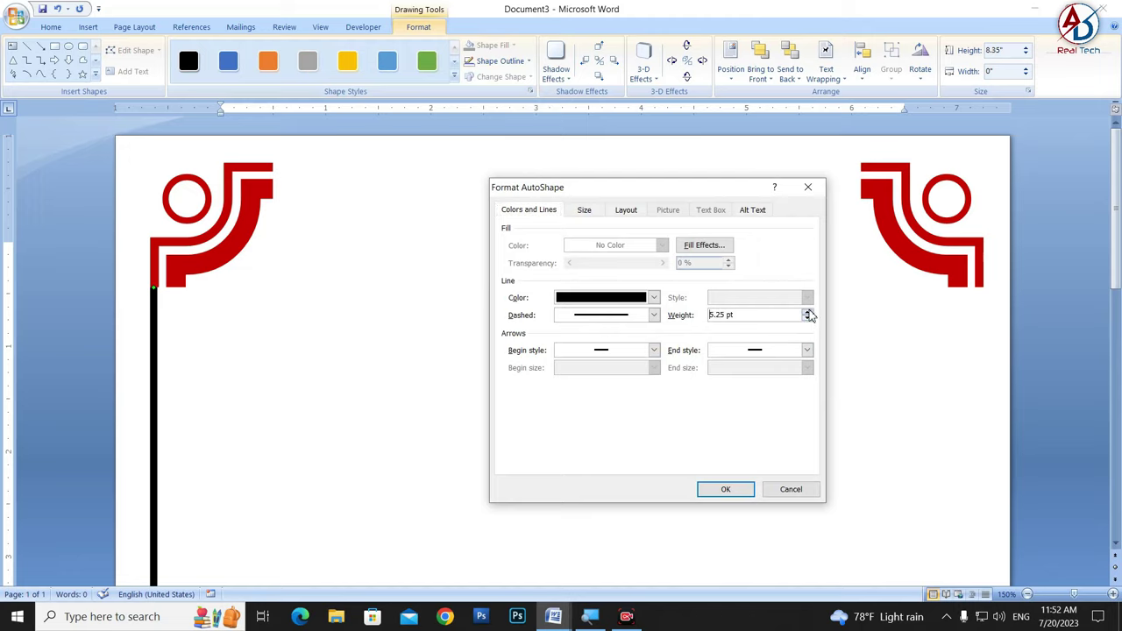
{"action": "left_click", "coordinate": [733, 488]}
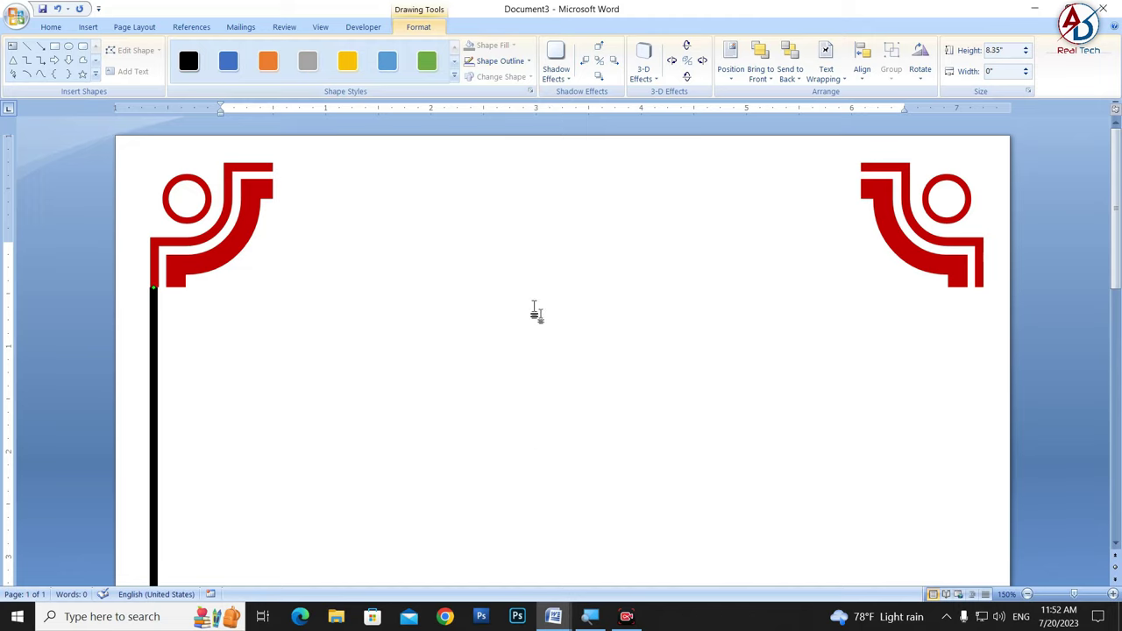
Step: Reselect the black left line and bring up its outline colour choices
{"action": "left_click", "coordinate": [508, 62]}
{"action": "mouse_move", "coordinate": [488, 213]}
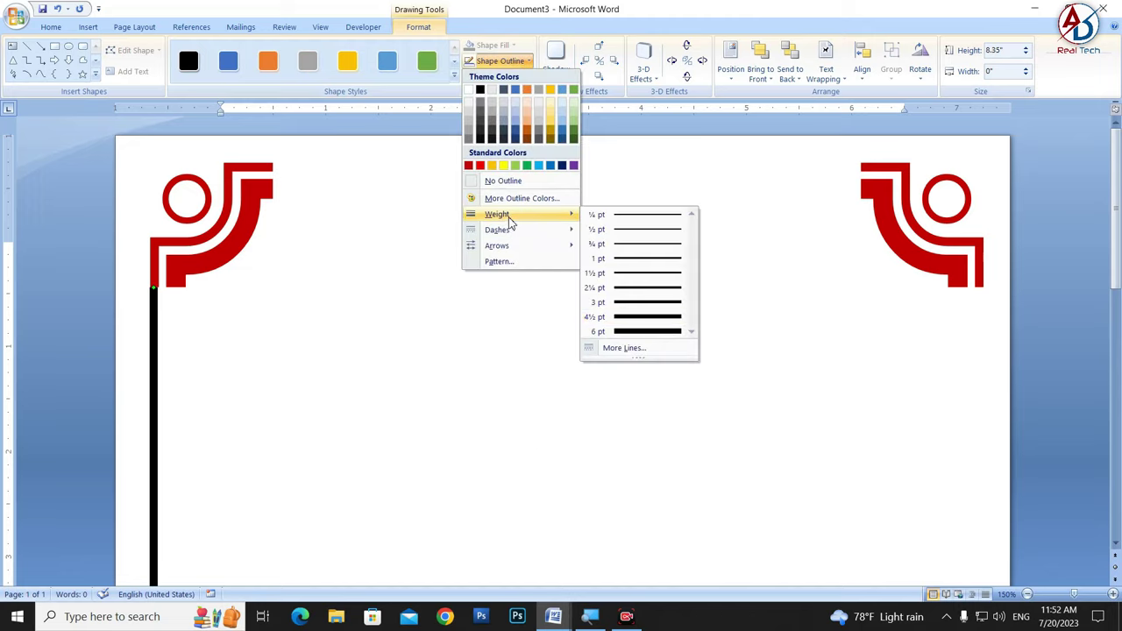
{"action": "left_click", "coordinate": [659, 350]}
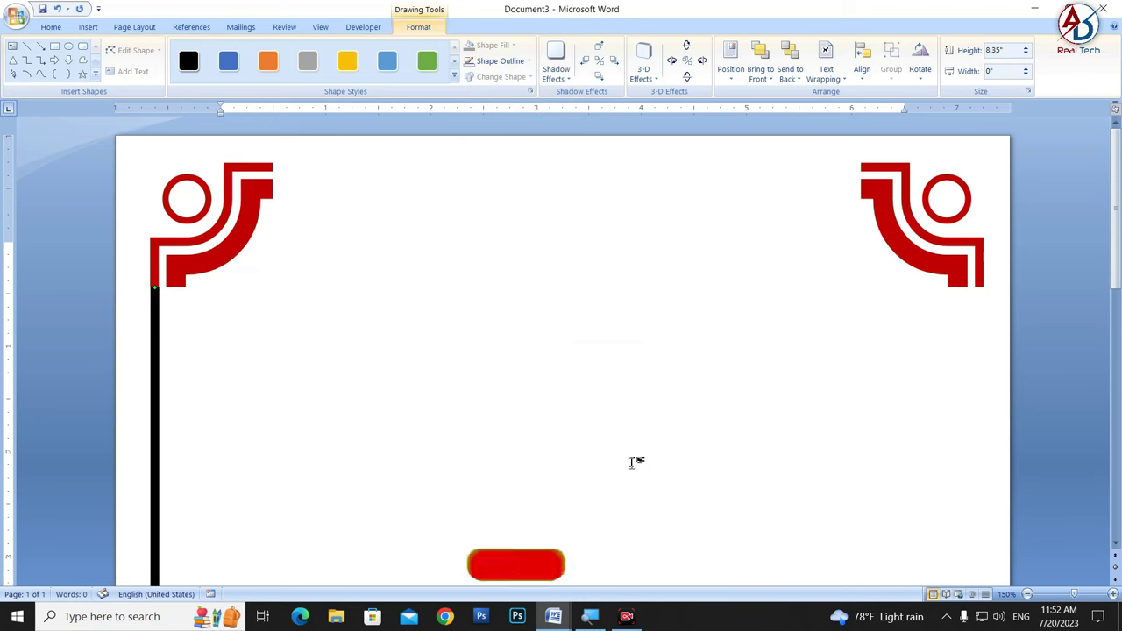
{"action": "left_click", "coordinate": [451, 310]}
{"action": "scroll", "coordinate": [231, 393], "scroll_direction": "down", "scroll_amount": 10, "text": "ctrl"}
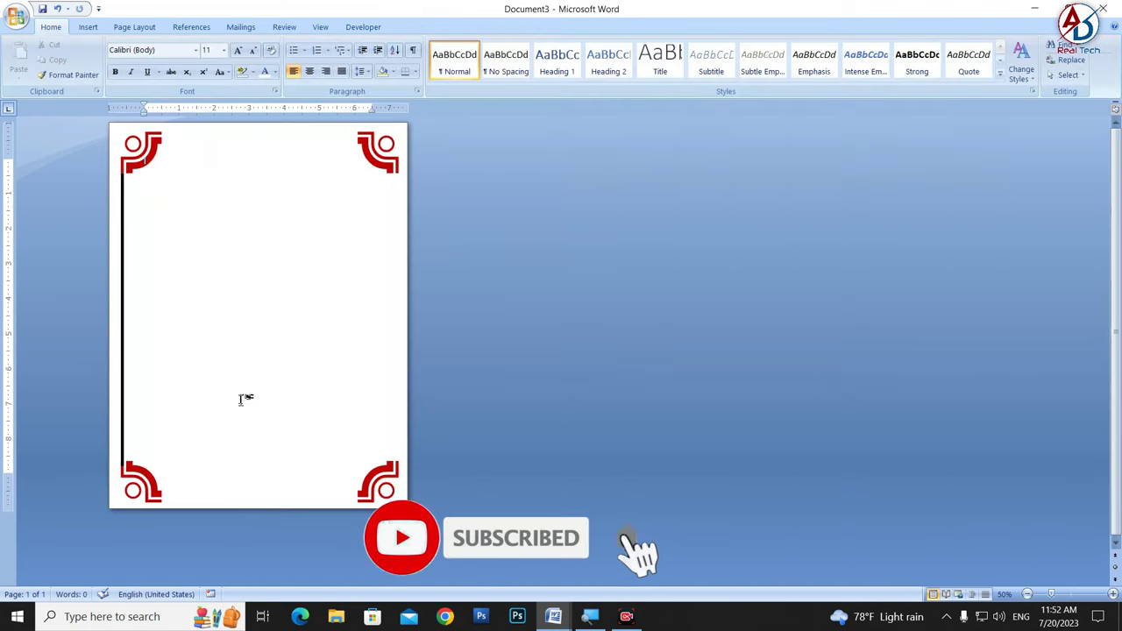
{"action": "scroll", "coordinate": [231, 421], "scroll_direction": "up", "scroll_amount": 6, "text": "ctrl"}
{"action": "scroll", "coordinate": [283, 415], "scroll_direction": "down", "scroll_amount": 5}
{"action": "scroll", "coordinate": [280, 451], "scroll_direction": "down", "scroll_amount": 3}
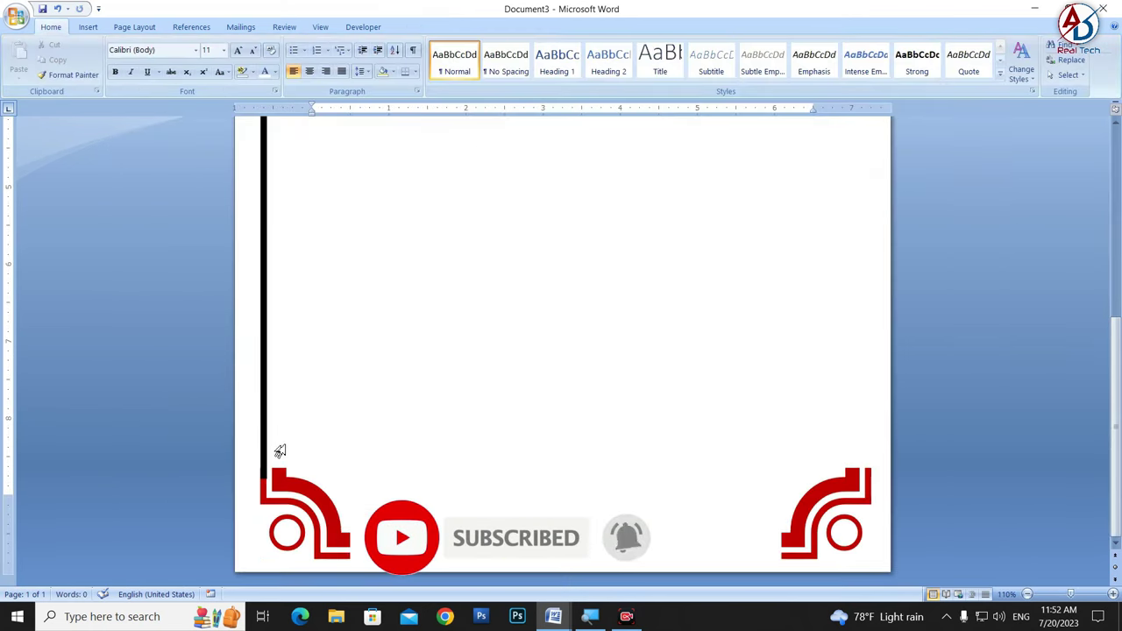
{"action": "left_click", "coordinate": [264, 441]}
{"action": "left_click", "coordinate": [418, 26]}
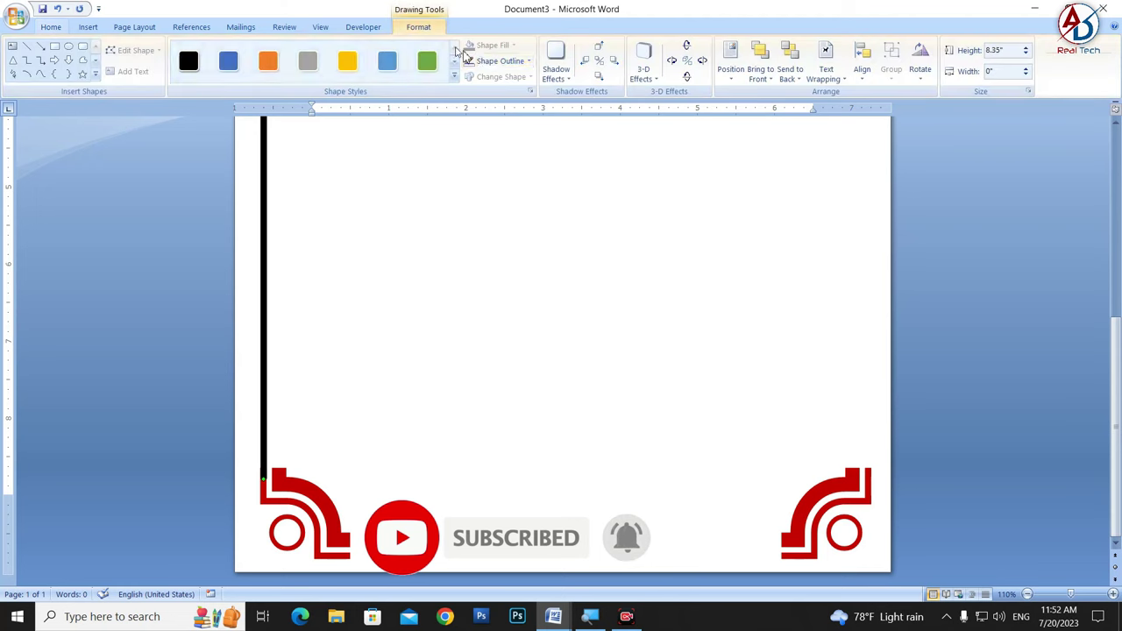
{"action": "left_click", "coordinate": [500, 61]}
Step: Colour the left vertical line red and adjust its length
{"action": "left_click", "coordinate": [479, 165]}
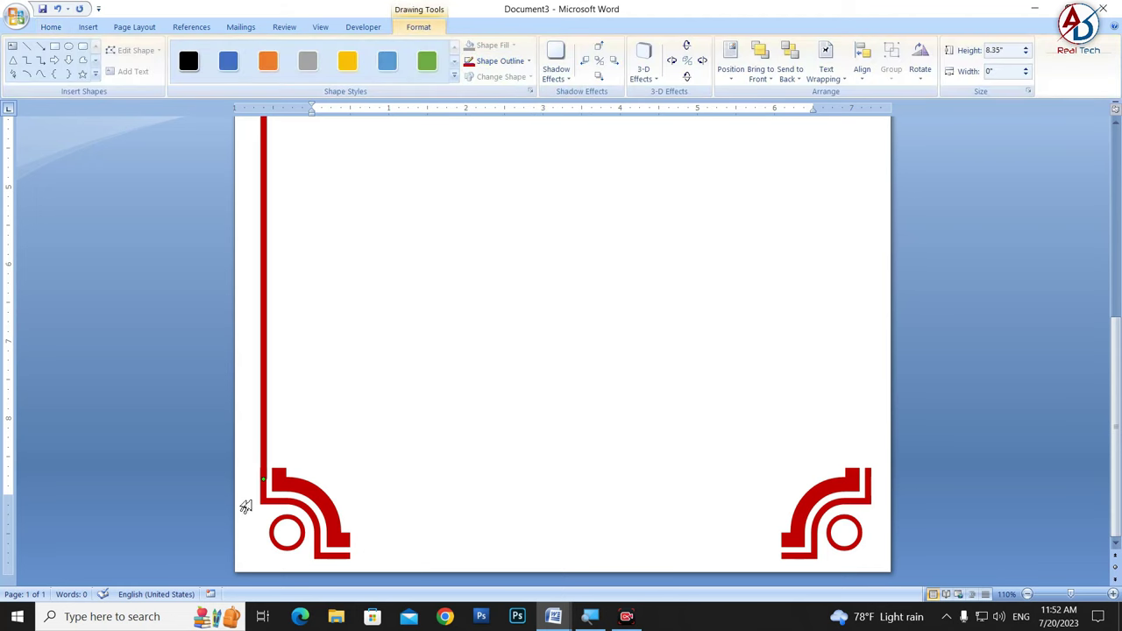
{"action": "left_click_drag", "start_coordinate": [265, 474], "coordinate": [264, 464]}
{"action": "left_click", "coordinate": [394, 459]}
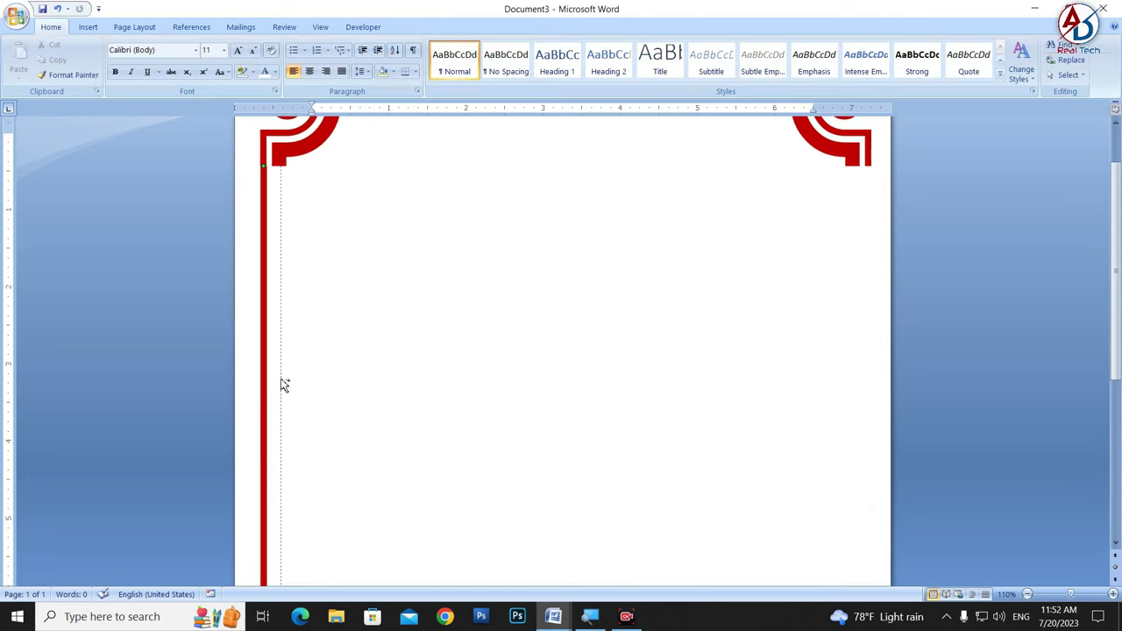
Step: Place a copy of the red line beside it and set its weight to 6.25 pt
{"action": "left_click_drag", "start_coordinate": [273, 383], "coordinate": [290, 386]}
{"action": "left_click", "coordinate": [420, 27]}
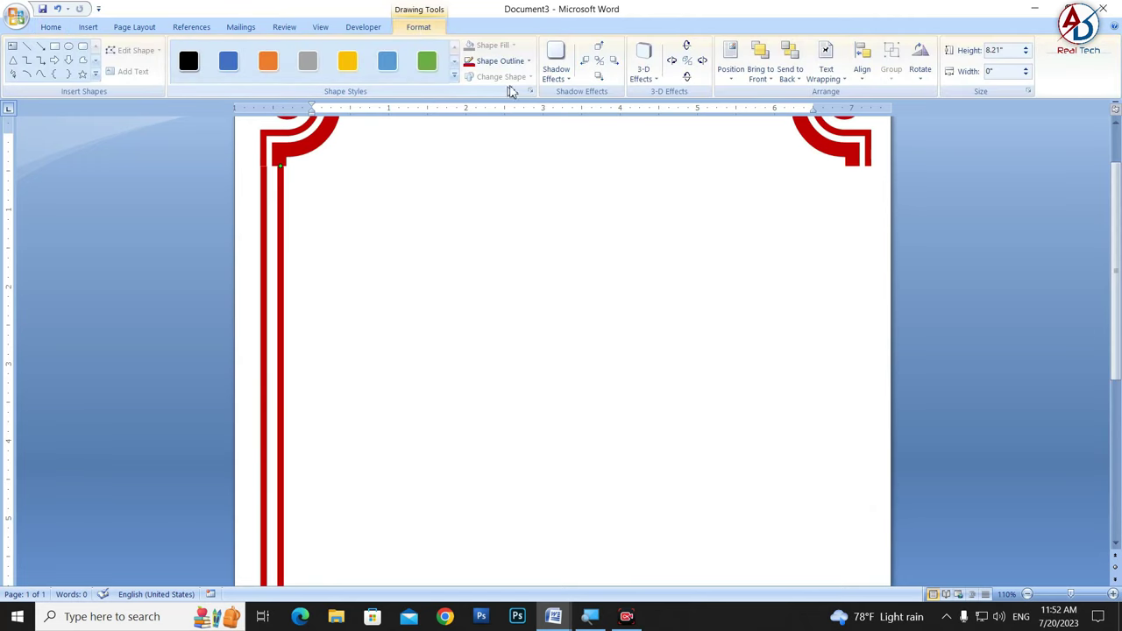
{"action": "left_click", "coordinate": [501, 61]}
{"action": "mouse_move", "coordinate": [497, 213]}
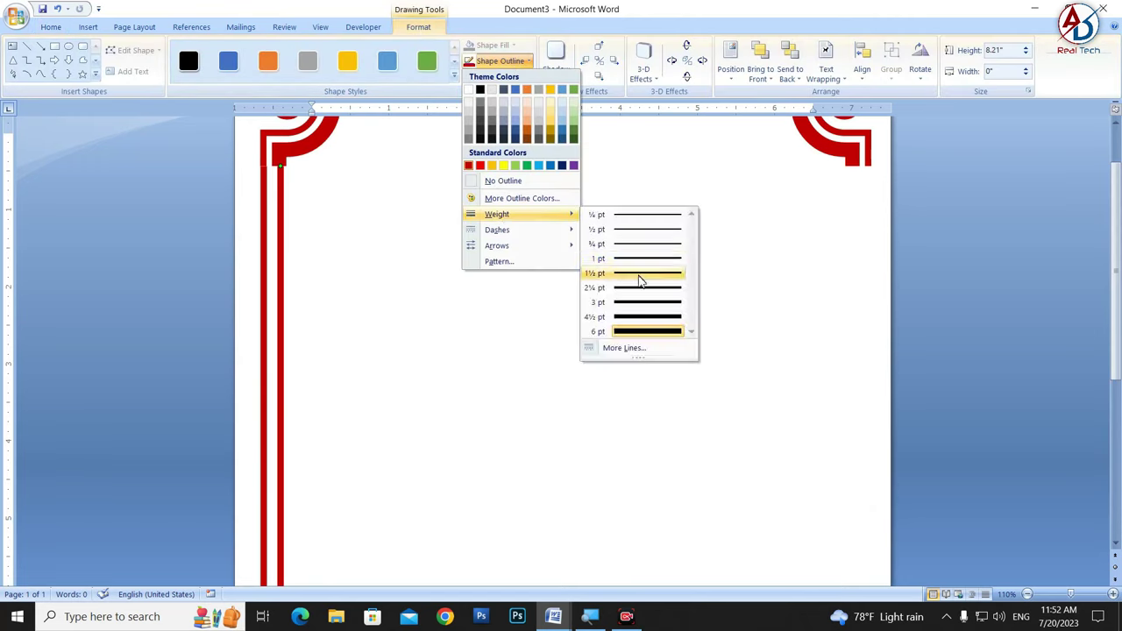
{"action": "left_click", "coordinate": [635, 348]}
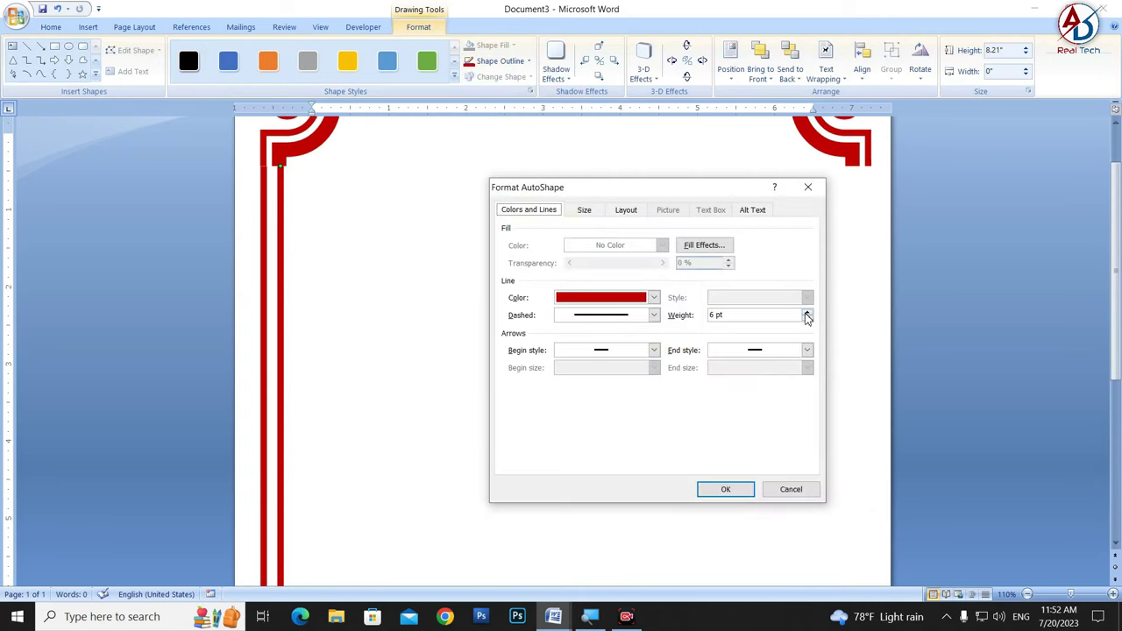
{"action": "left_click", "coordinate": [807, 313]}
{"action": "left_click", "coordinate": [725, 489]}
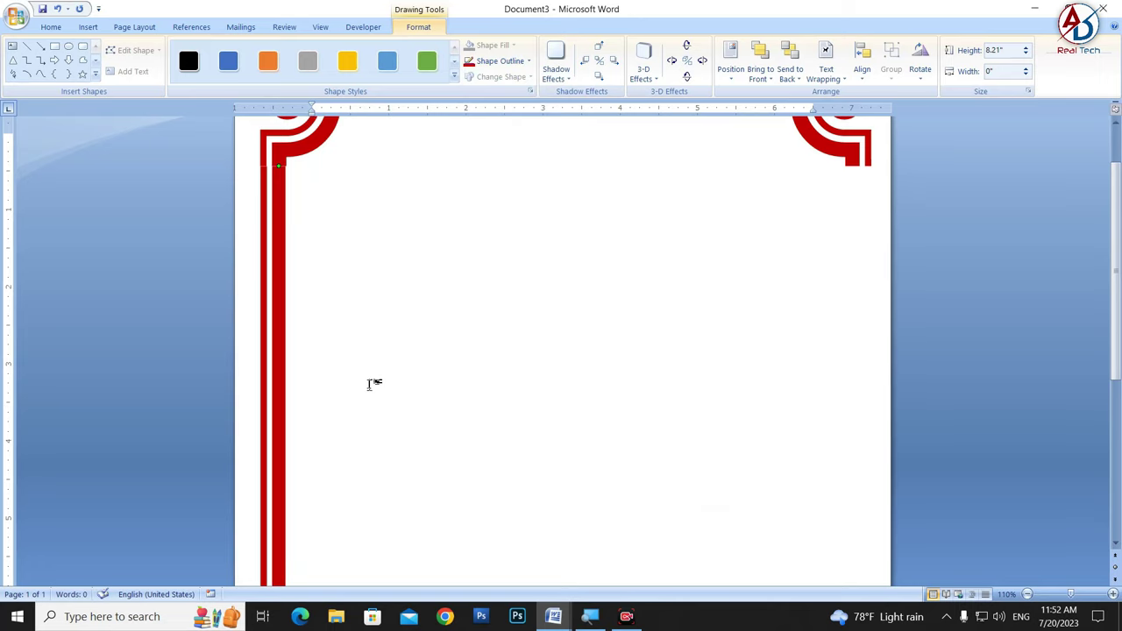
{"action": "left_click", "coordinate": [527, 397]}
{"action": "scroll", "coordinate": [542, 290], "scroll_direction": "down", "scroll_amount": 5}
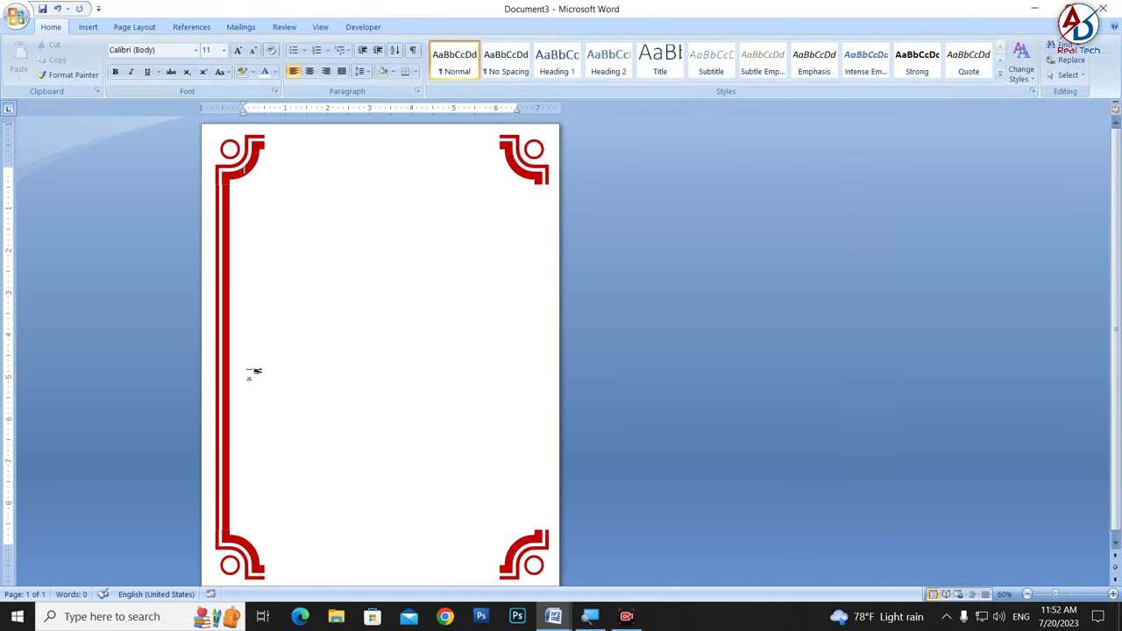
Step: Copy both left red lines to the right edge and flip them horizontally
{"action": "left_click", "coordinate": [222, 430]}
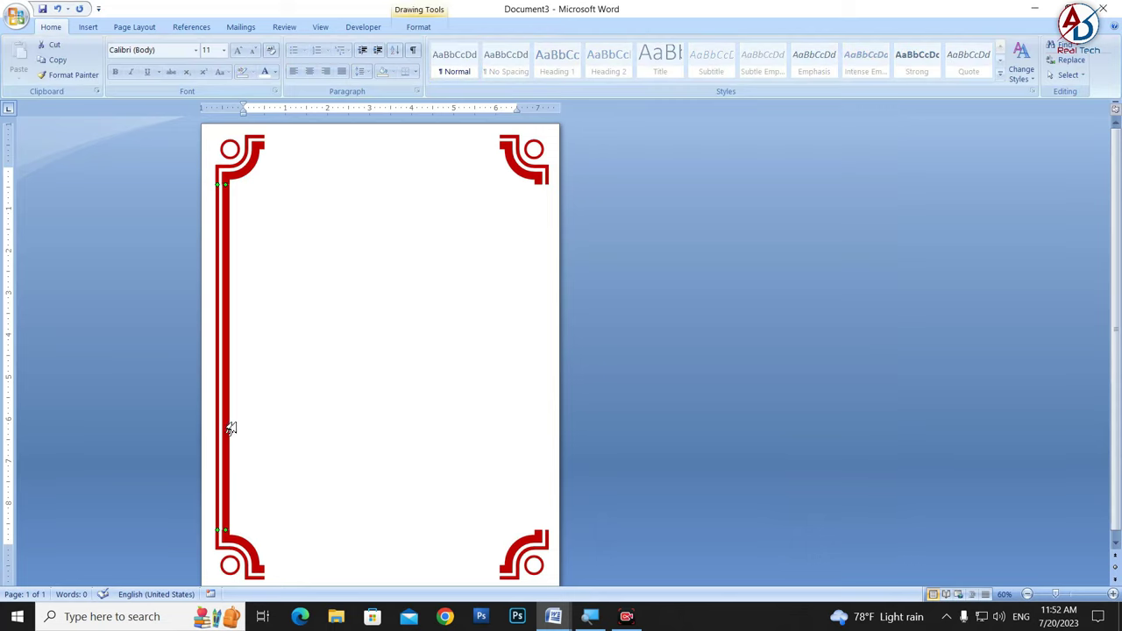
{"action": "left_click_drag", "start_coordinate": [237, 427], "coordinate": [547, 444]}
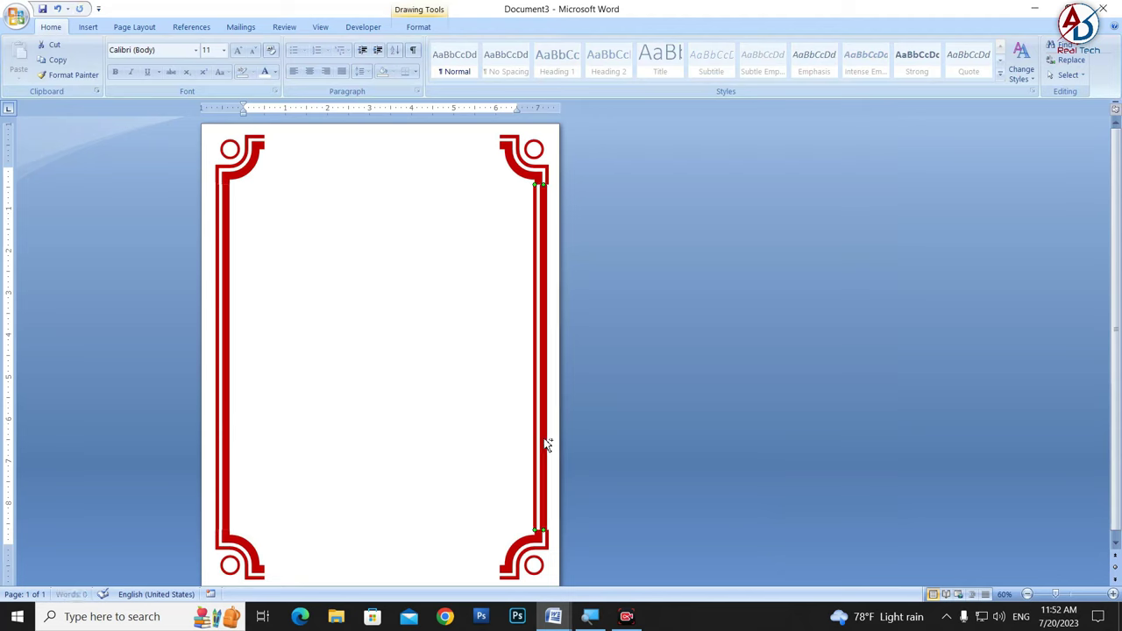
{"action": "left_click", "coordinate": [420, 28]}
{"action": "left_click", "coordinate": [920, 59]}
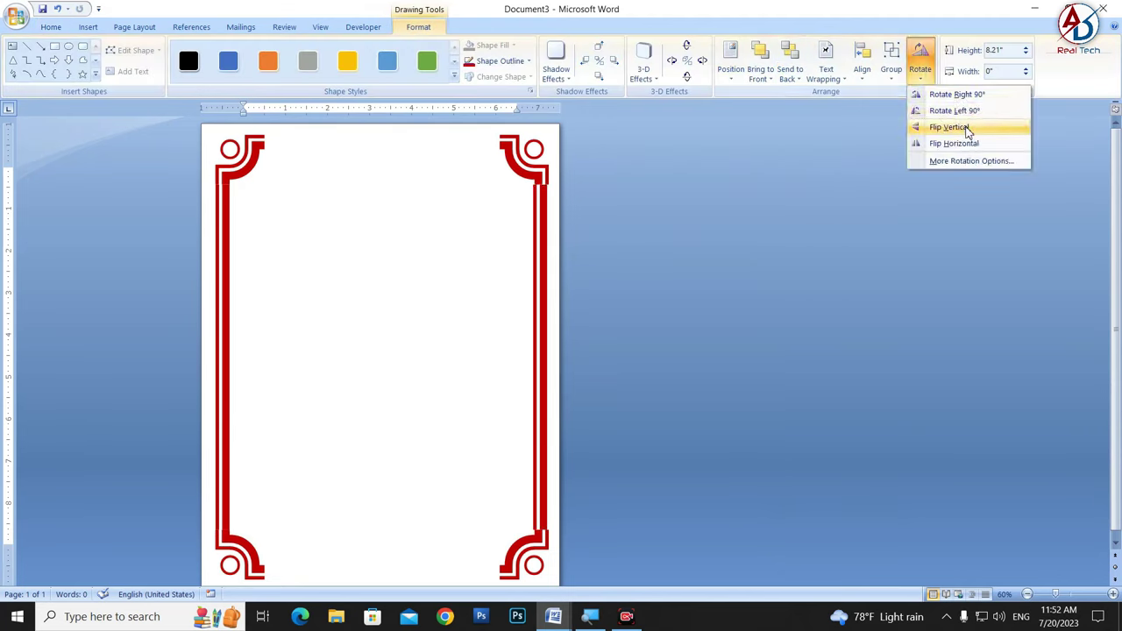
{"action": "left_click", "coordinate": [973, 148]}
Step: Align the thick and thin right lines side by side between the right ornaments
{"action": "left_click", "coordinate": [717, 281]}
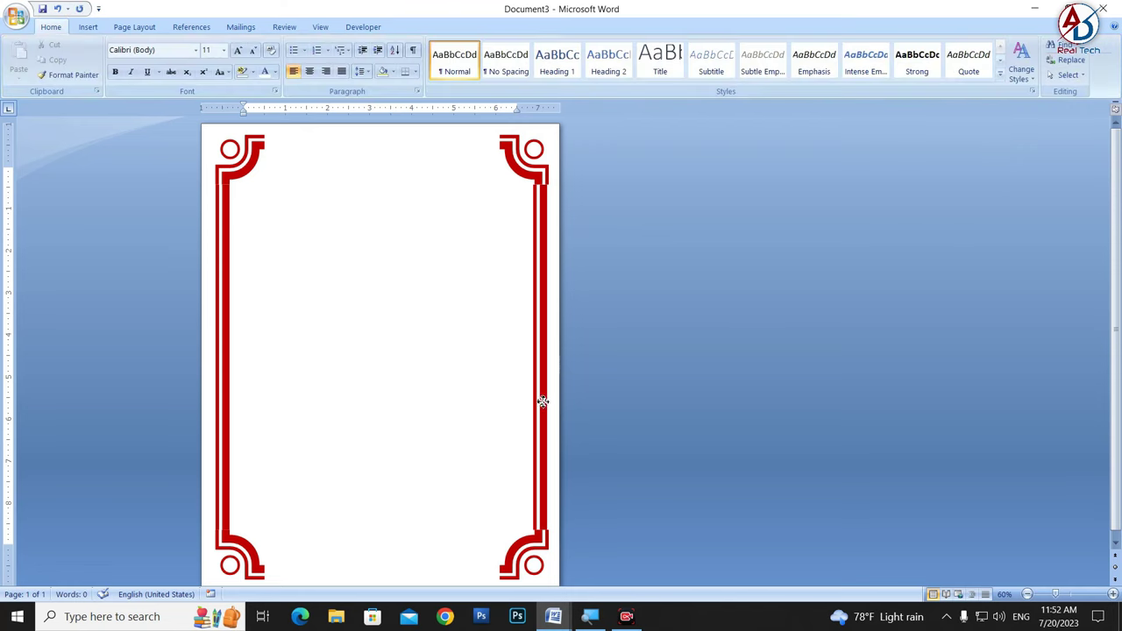
{"action": "mouse_move", "coordinate": [543, 402]}
{"action": "left_mouse_down"}
{"action": "mouse_move", "coordinate": [509, 405]}
{"action": "mouse_move", "coordinate": [551, 398]}
{"action": "left_mouse_up"}
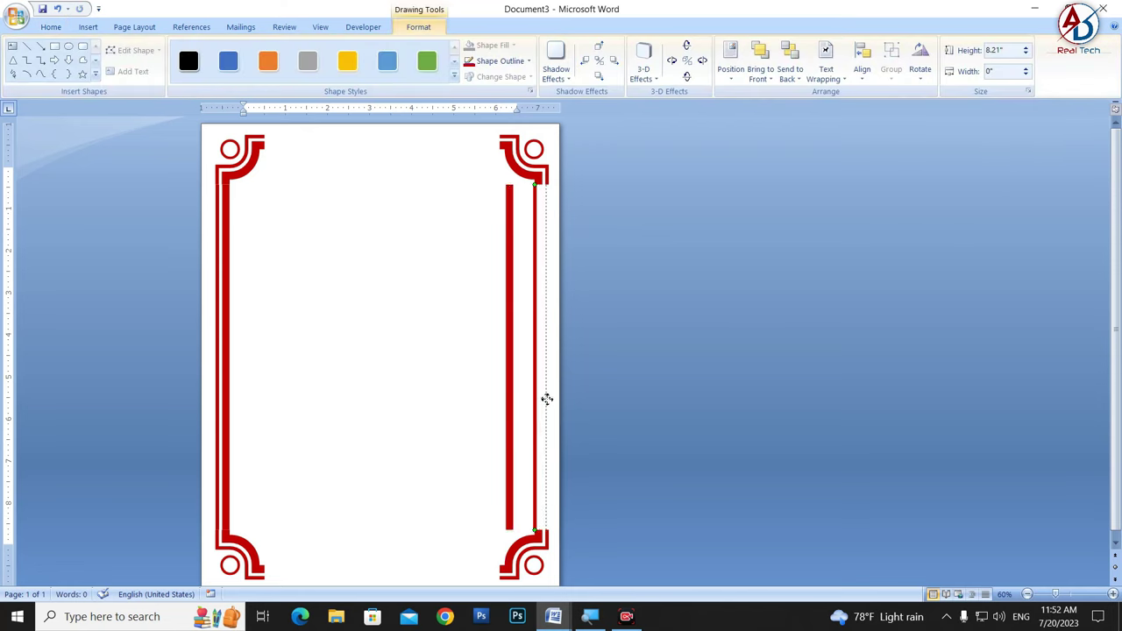
{"action": "key", "text": "Left"}
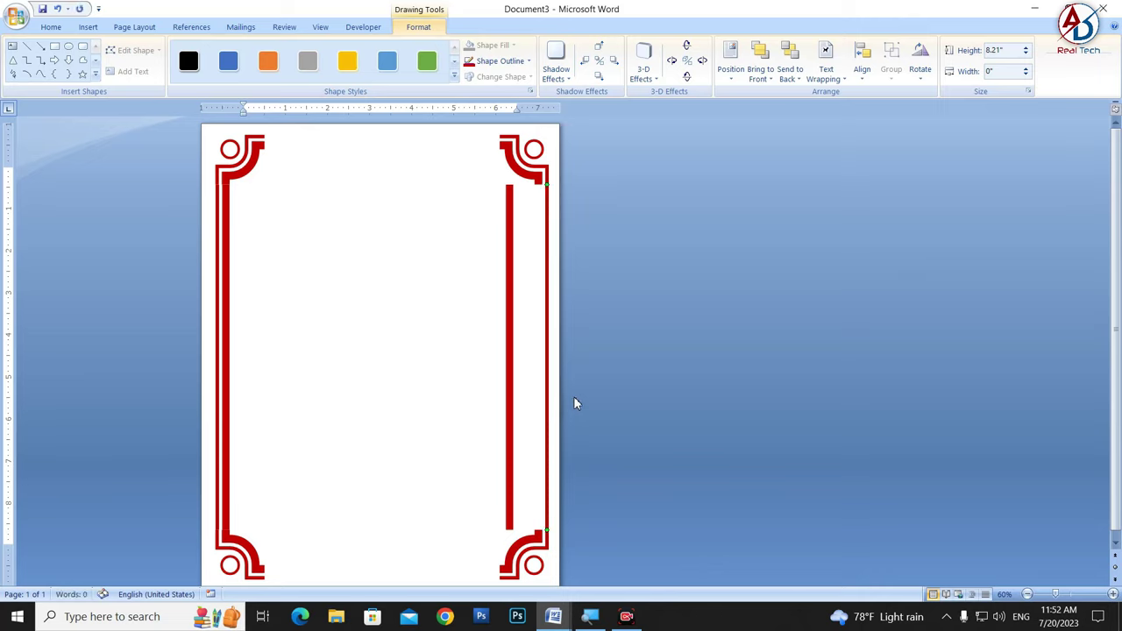
{"action": "left_click_drag", "start_coordinate": [511, 401], "coordinate": [536, 402]}
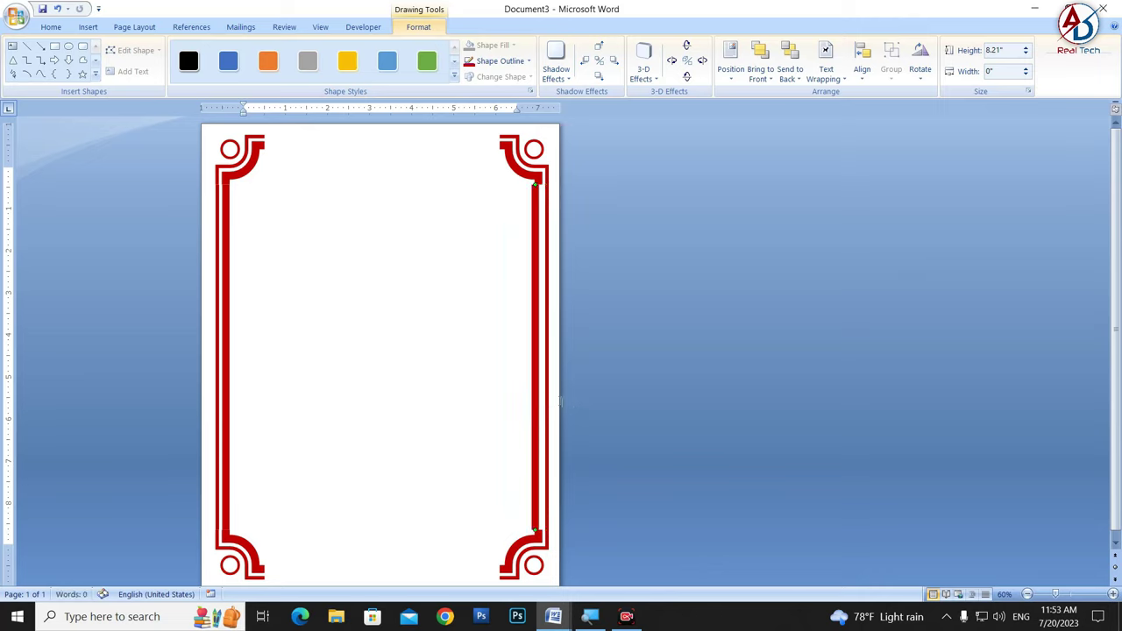
{"action": "key", "text": "ctrl+Right"}
{"action": "key", "text": "ctrl+Right"}
{"action": "key", "text": "ctrl+Right"}
{"action": "key", "text": "ctrl+Right"}
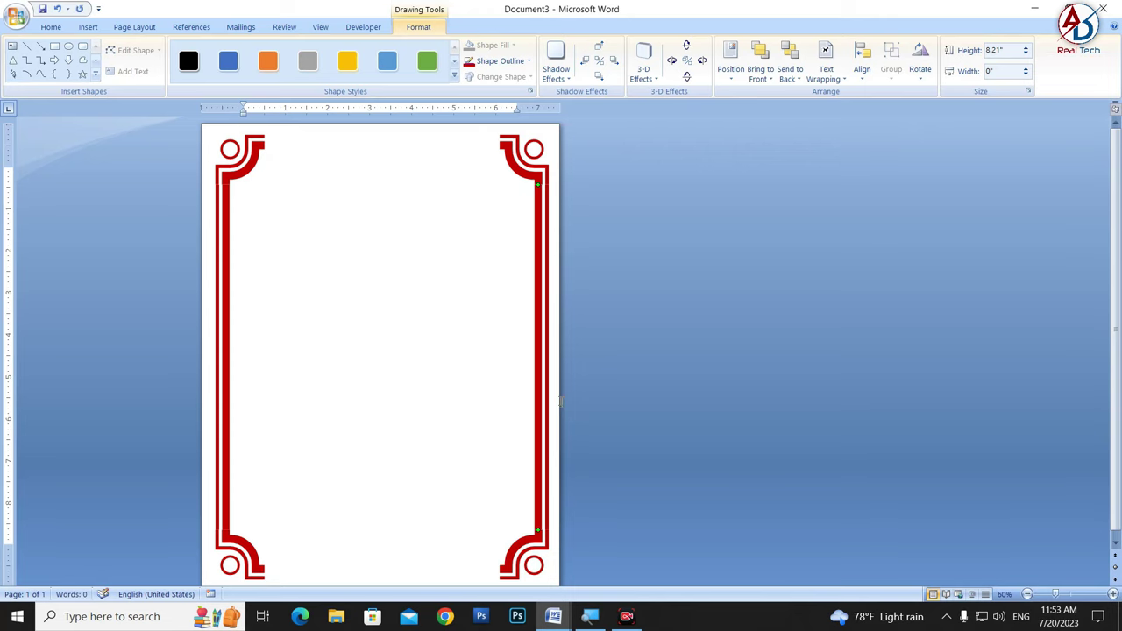
{"action": "left_click", "coordinate": [499, 323]}
Step: Open the Shapes gallery and close it without inserting anything
{"action": "scroll", "coordinate": [378, 286], "scroll_direction": "down", "scroll_amount": 5, "text": "ctrl"}
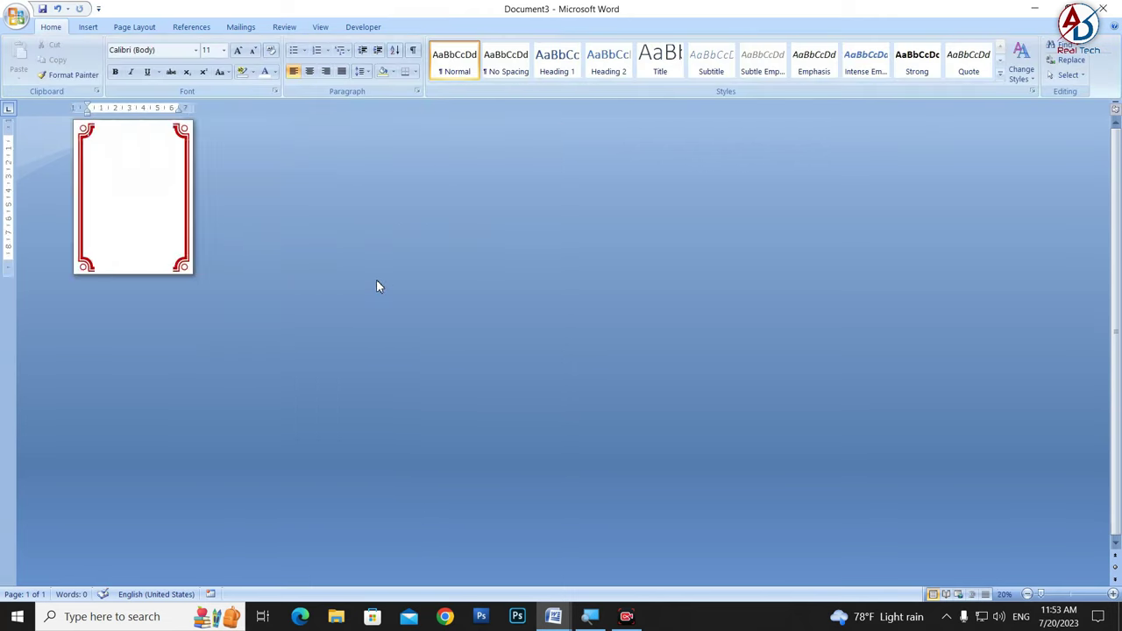
{"action": "scroll", "coordinate": [389, 292], "scroll_direction": "up", "scroll_amount": 7, "text": "ctrl"}
{"action": "scroll", "coordinate": [426, 277], "scroll_direction": "up", "scroll_amount": 1, "text": "ctrl"}
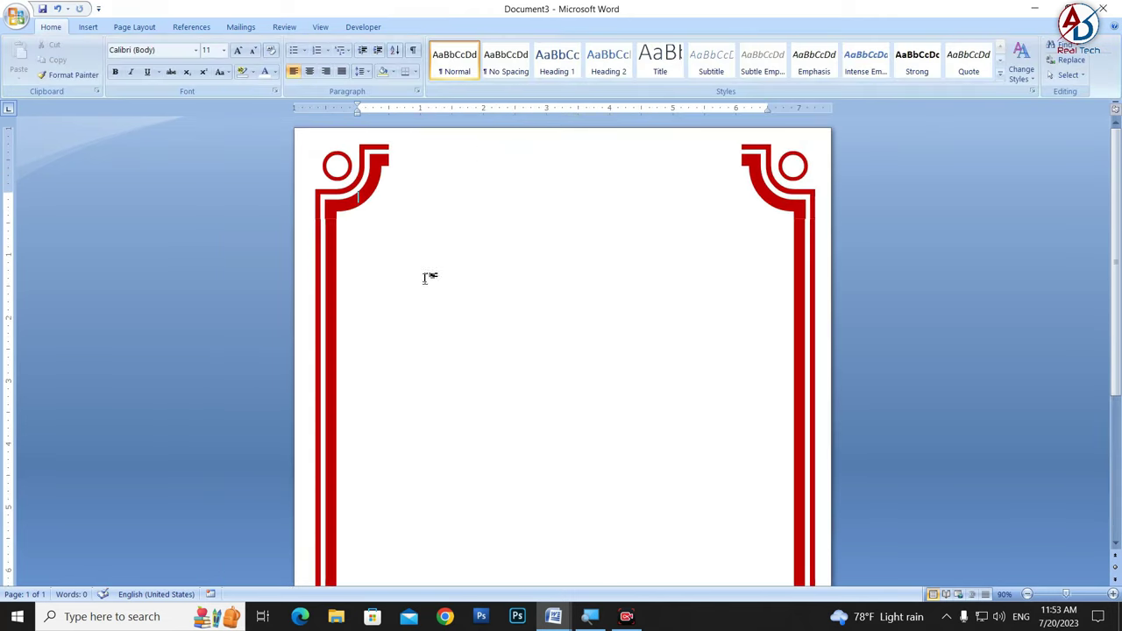
{"action": "left_click", "coordinate": [87, 27]}
{"action": "left_click", "coordinate": [214, 74]}
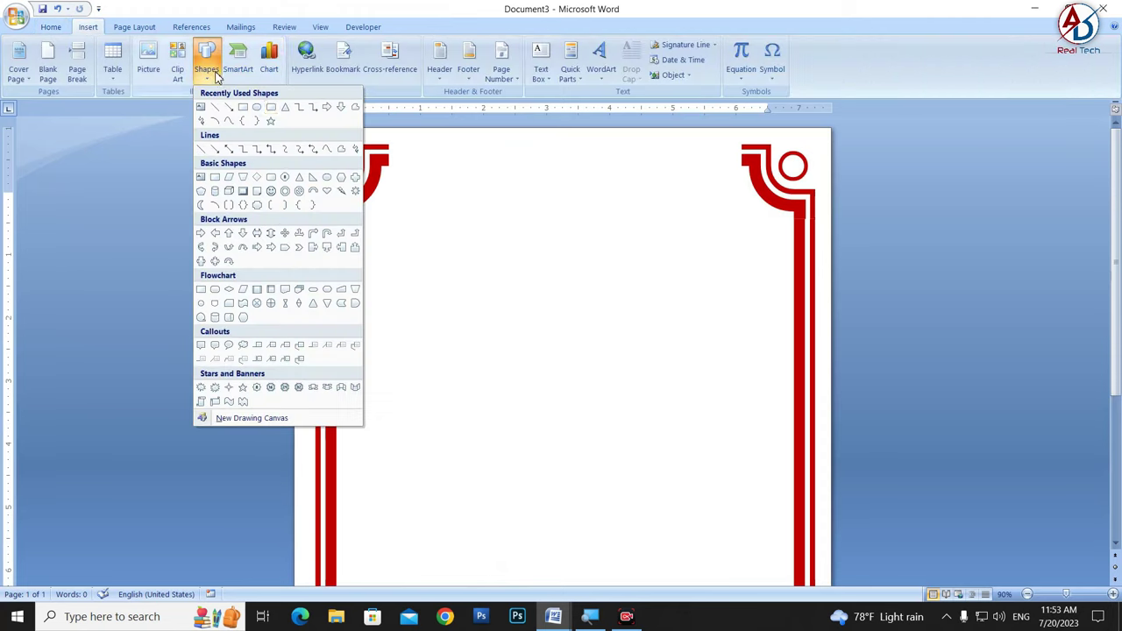
{"action": "left_click", "coordinate": [653, 284]}
Step: Copy the left red bar to mid-page, then undo an overstretched resize
{"action": "left_click", "coordinate": [321, 344]}
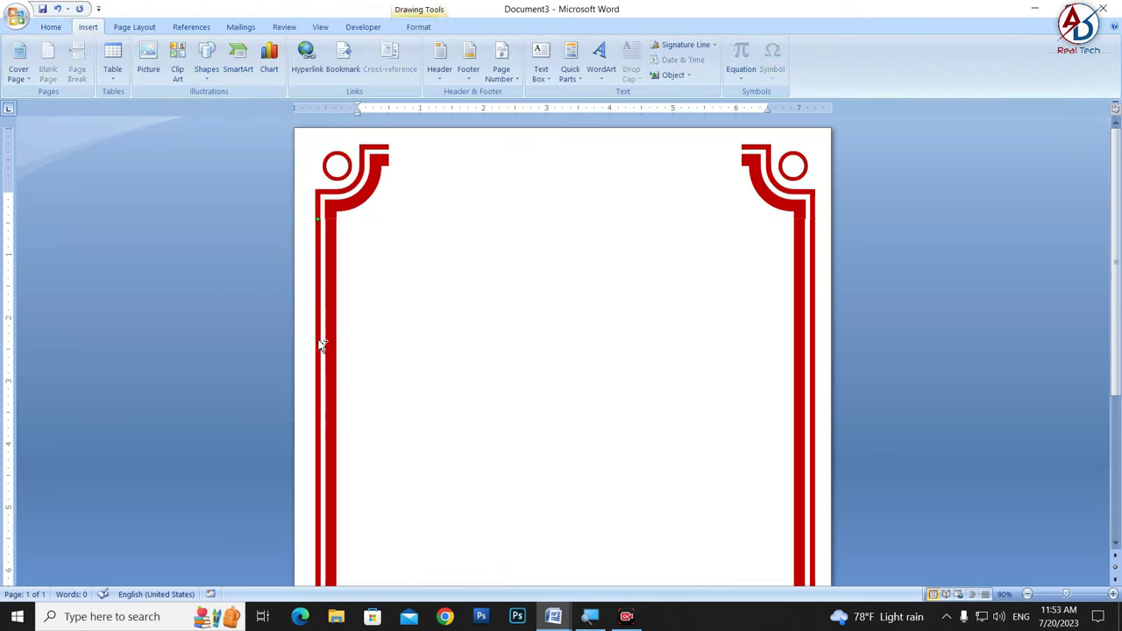
{"action": "left_click_drag", "start_coordinate": [321, 344], "coordinate": [474, 345]}
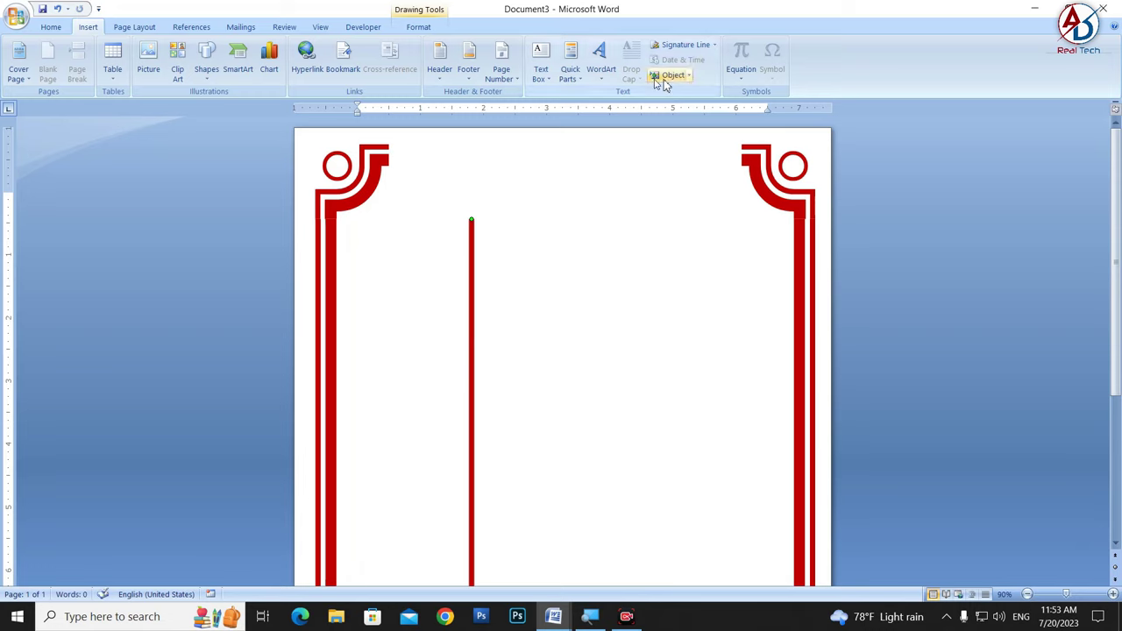
{"action": "left_click", "coordinate": [419, 27]}
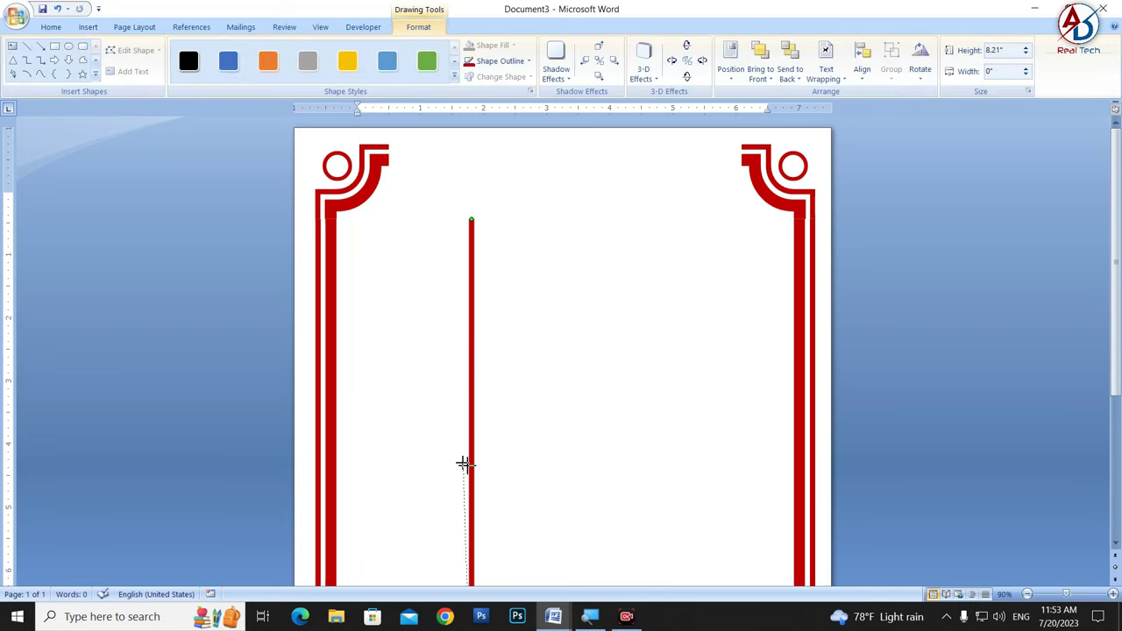
{"action": "left_click_drag", "start_coordinate": [470, 219], "coordinate": [474, 463]}
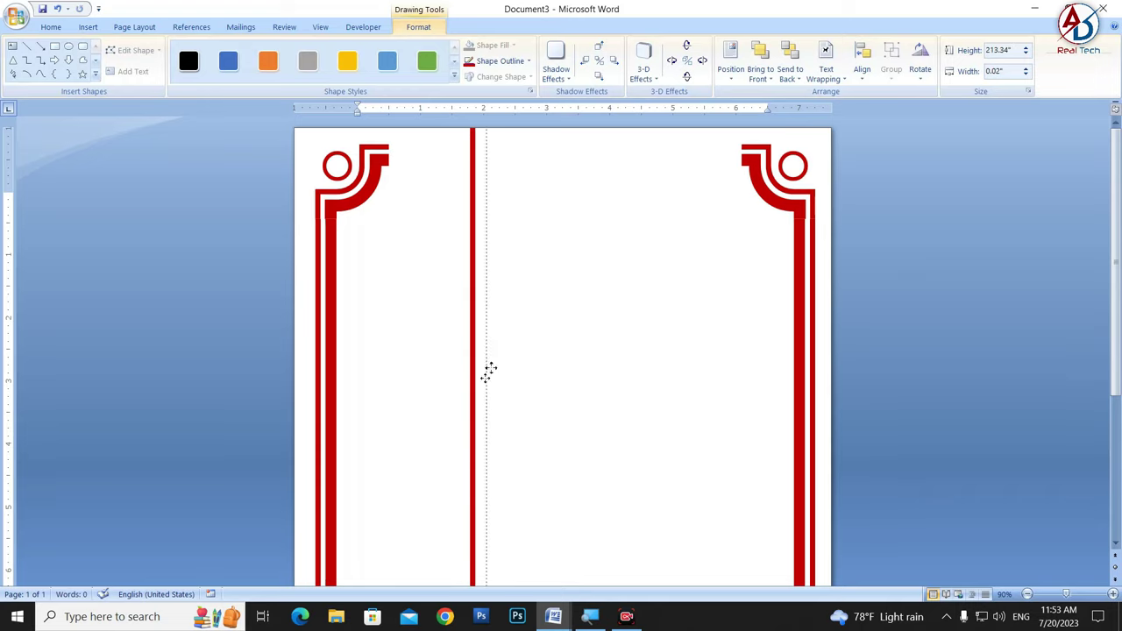
{"action": "left_click_drag", "start_coordinate": [488, 377], "coordinate": [498, 403]}
{"action": "scroll", "coordinate": [407, 440], "scroll_direction": "down", "scroll_amount": 5, "text": "ctrl"}
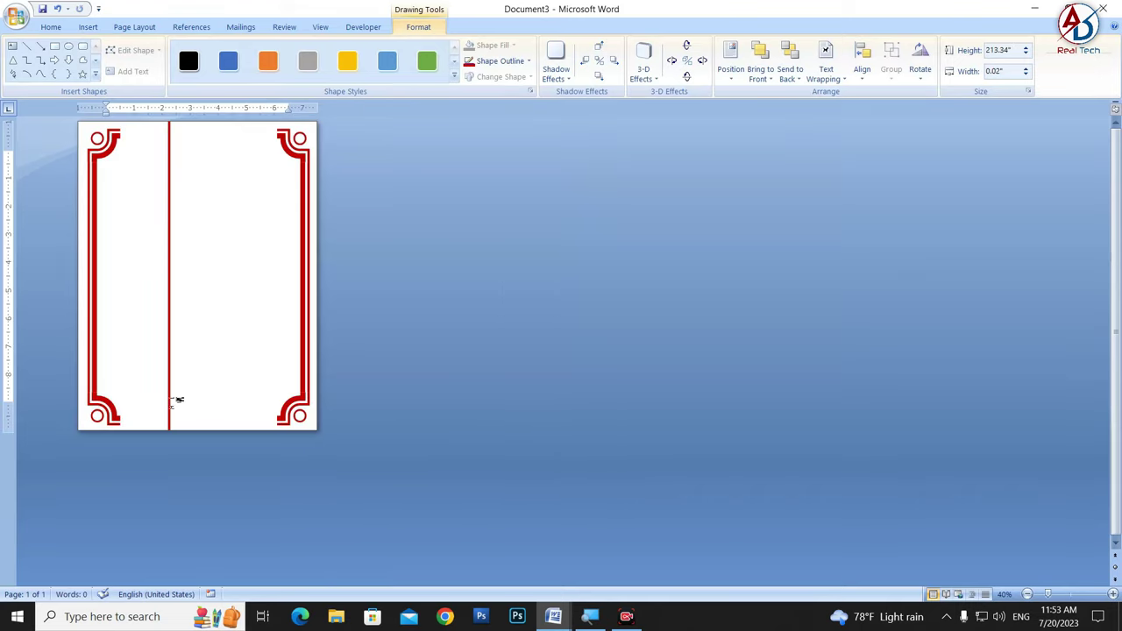
{"action": "key", "text": "ctrl+z"}
{"action": "key", "text": "ctrl+z"}
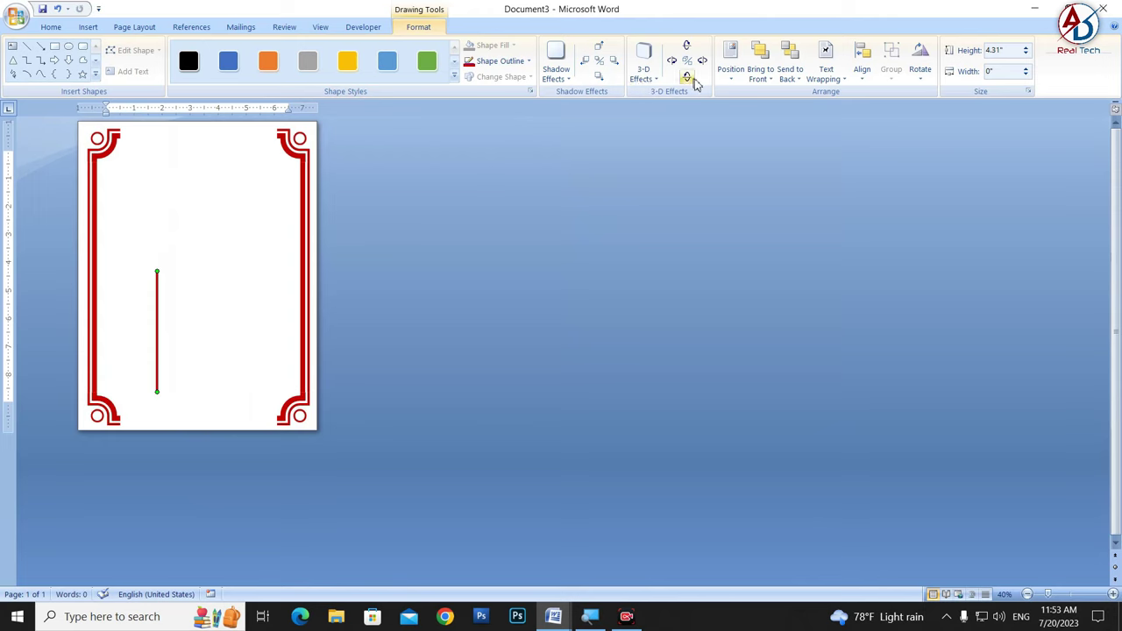
Step: Rotate the red line 90° to horizontal and lay it along the top between the ornaments
{"action": "scroll", "coordinate": [169, 333], "scroll_direction": "up", "scroll_amount": 5, "text": "ctrl"}
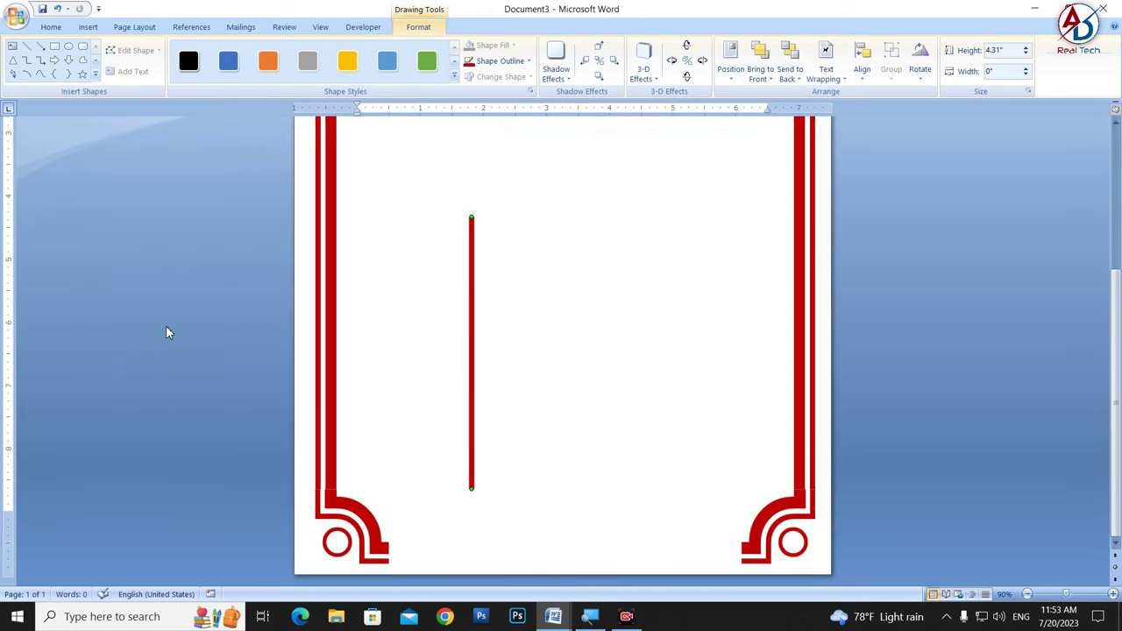
{"action": "left_click", "coordinate": [916, 78]}
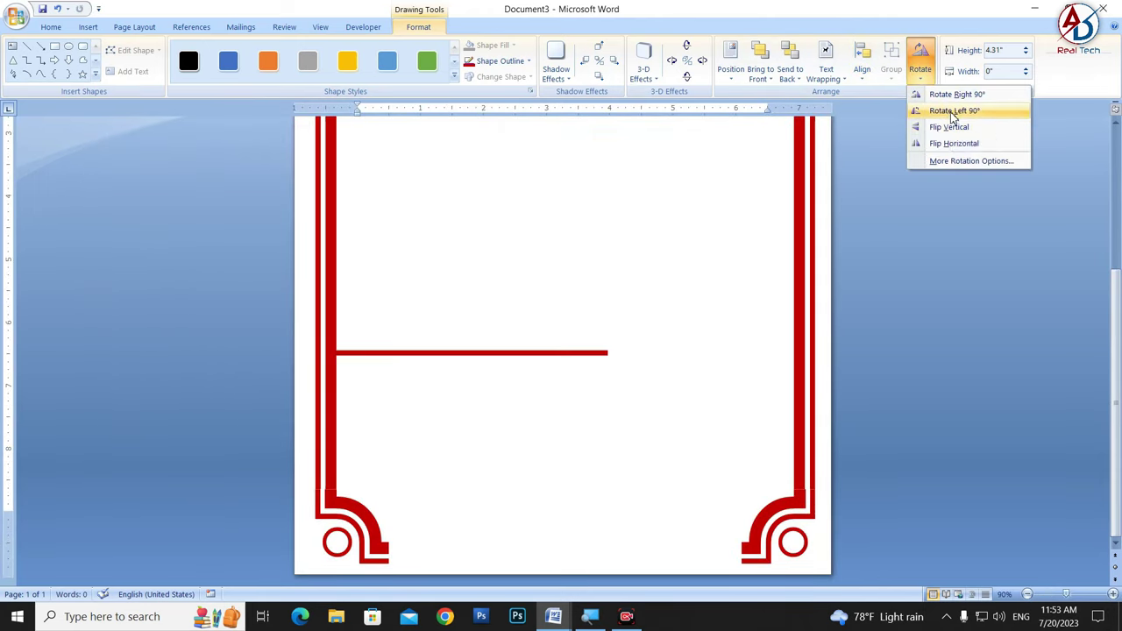
{"action": "left_click", "coordinate": [940, 109]}
{"action": "scroll", "coordinate": [418, 388], "scroll_direction": "up", "scroll_amount": 3}
{"action": "scroll", "coordinate": [431, 433], "scroll_direction": "up", "scroll_amount": 5}
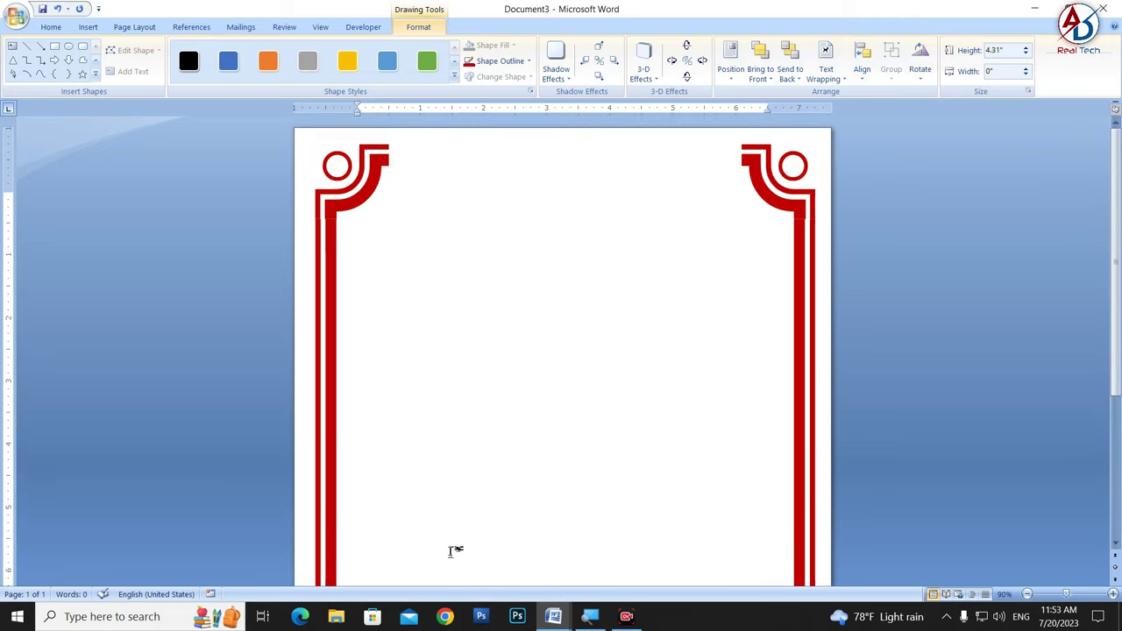
{"action": "mouse_move", "coordinate": [450, 537]}
{"action": "left_mouse_down"}
{"action": "mouse_move", "coordinate": [550, 211]}
{"action": "mouse_move", "coordinate": [446, 150]}
{"action": "left_mouse_up"}
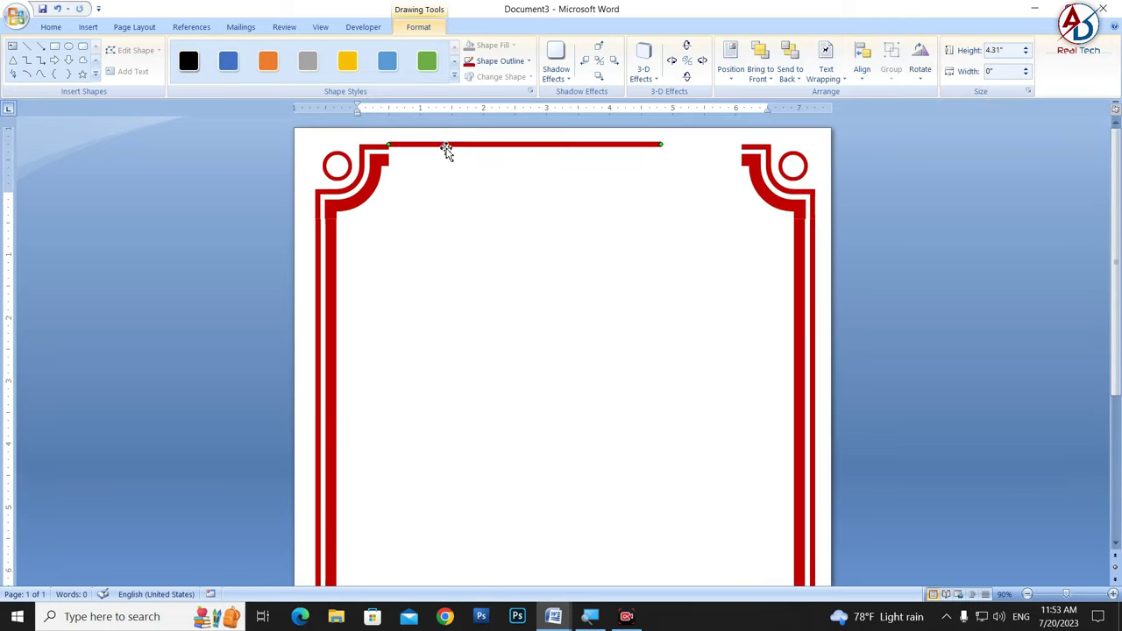
{"action": "key", "text": "Down"}
{"action": "key", "text": "Down"}
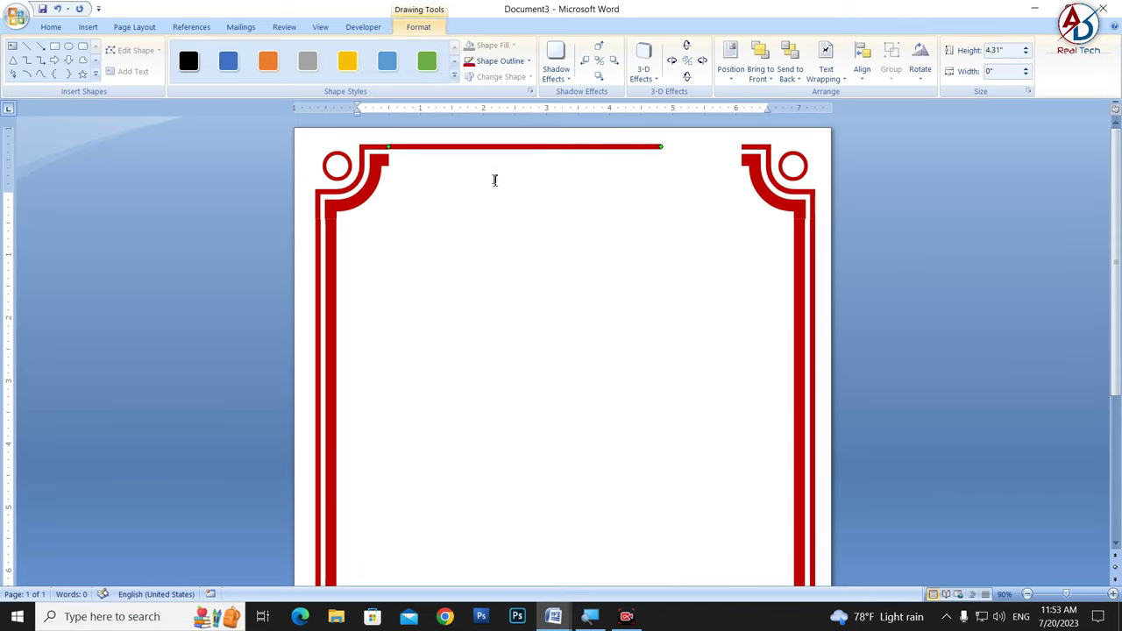
{"action": "key", "text": "Down"}
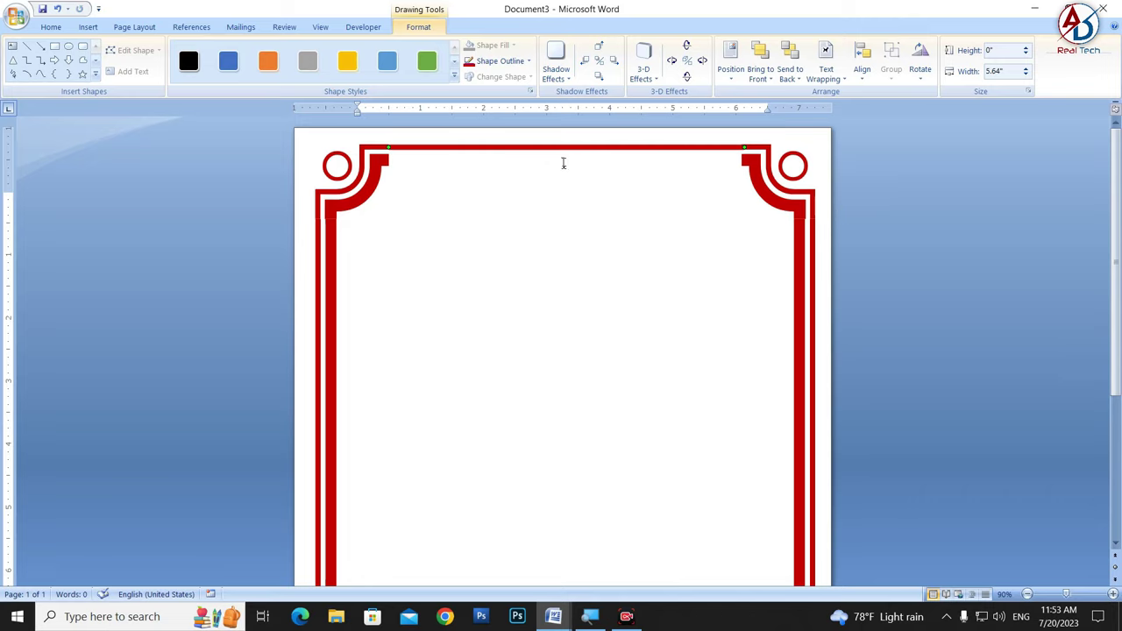
Step: Copy the top line just below it and set the copy to 12.75 pt
{"action": "left_click_drag", "start_coordinate": [556, 153], "coordinate": [556, 167]}
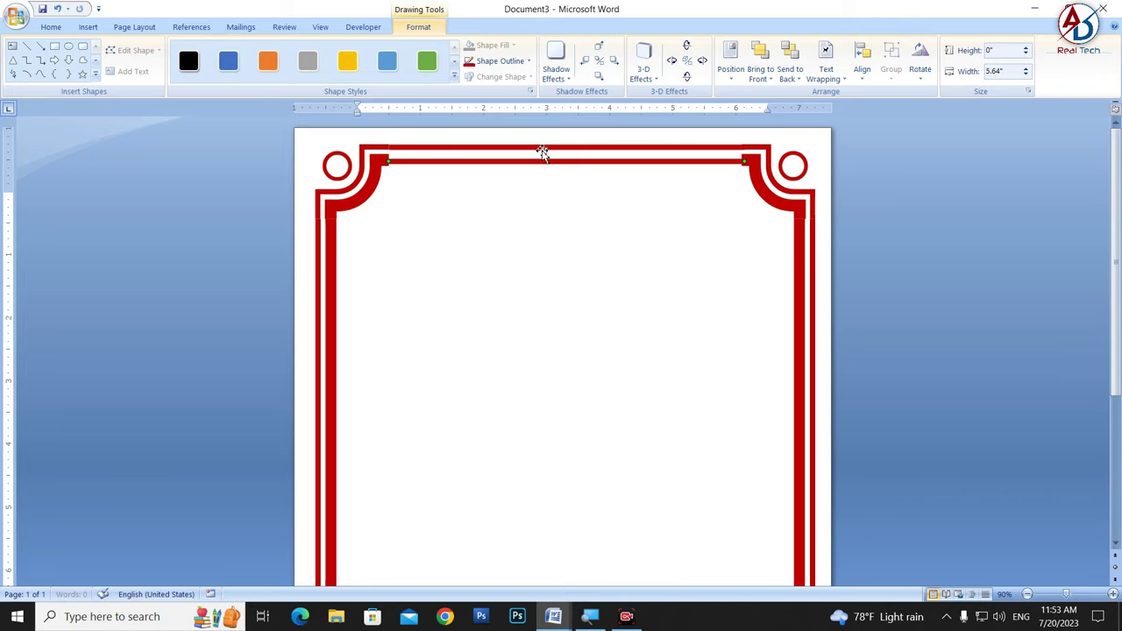
{"action": "left_click", "coordinate": [501, 61]}
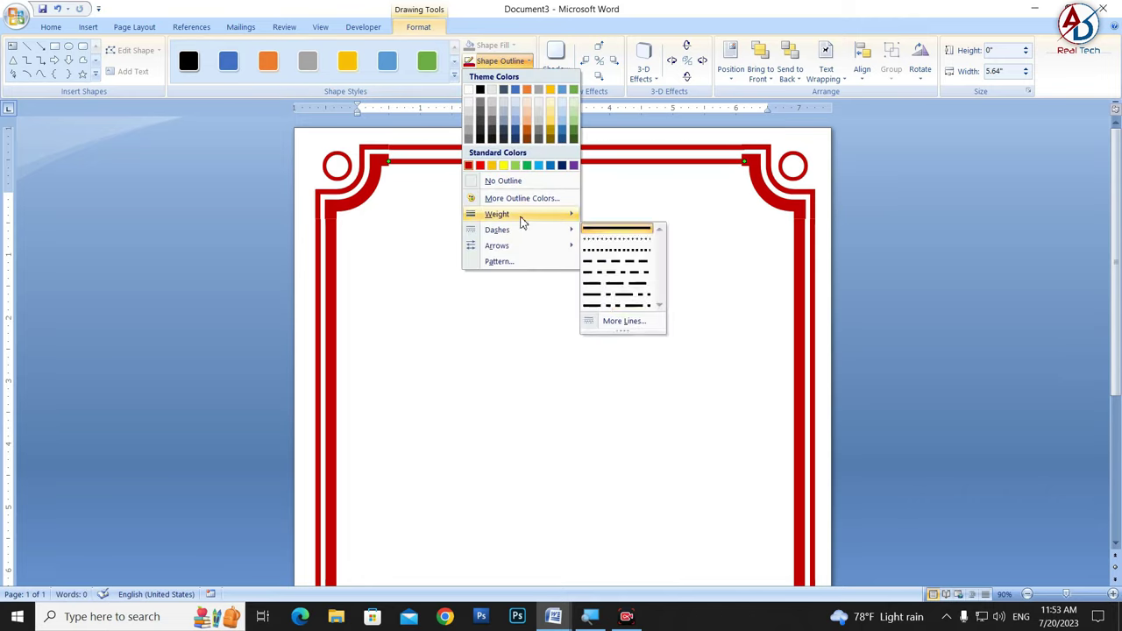
{"action": "mouse_move", "coordinate": [496, 214]}
{"action": "left_click", "coordinate": [659, 348]}
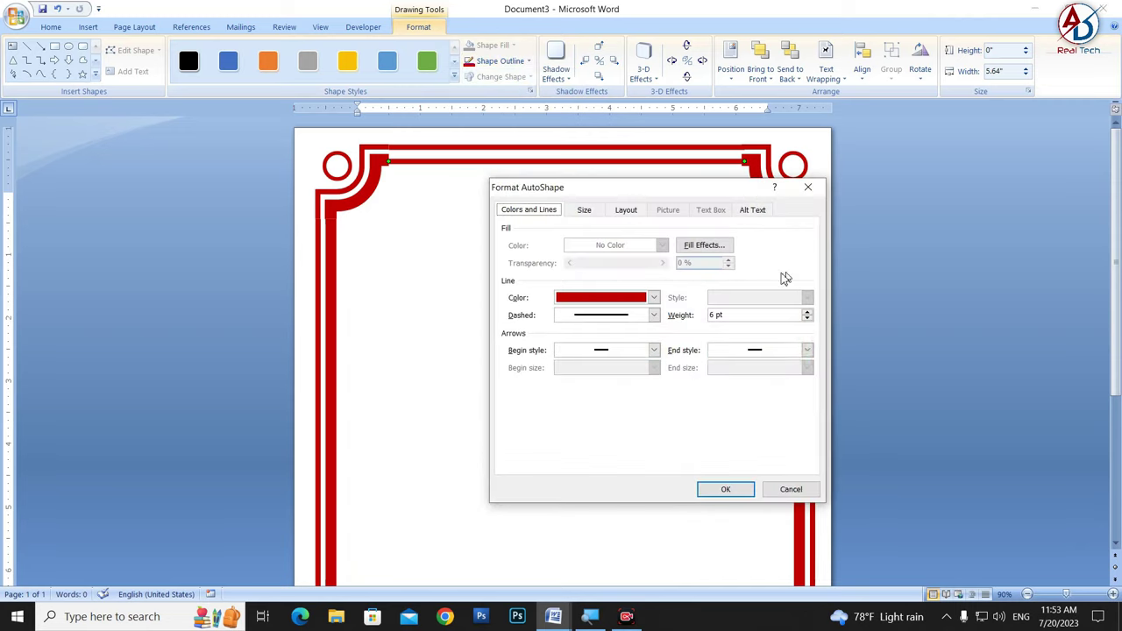
{"action": "left_click", "coordinate": [807, 311]}
{"action": "left_click", "coordinate": [725, 488]}
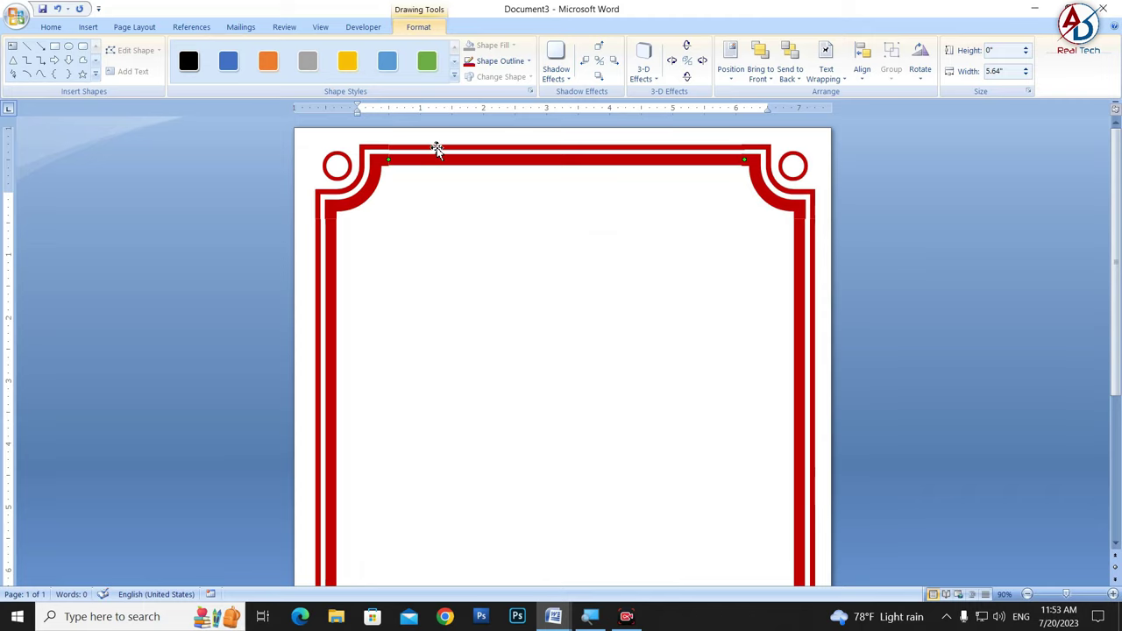
Step: Copy the top border lines down to the page bottom
{"action": "scroll", "coordinate": [494, 310], "scroll_direction": "down", "scroll_amount": 5, "text": "ctrl"}
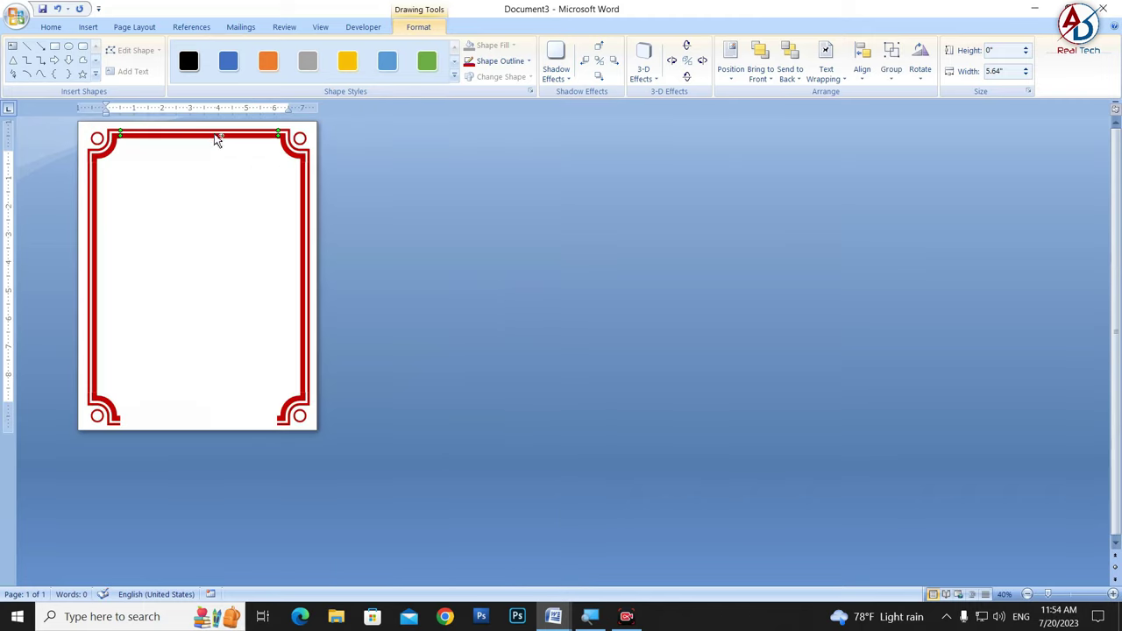
{"action": "left_click_drag", "start_coordinate": [221, 137], "coordinate": [208, 425]}
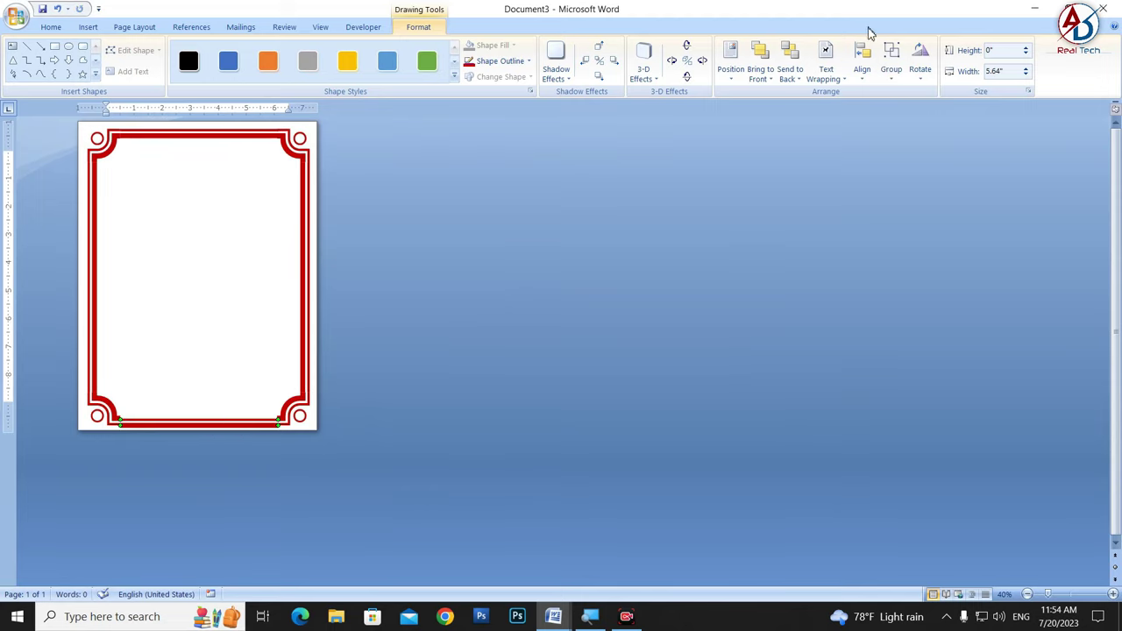
{"action": "left_click", "coordinate": [920, 66]}
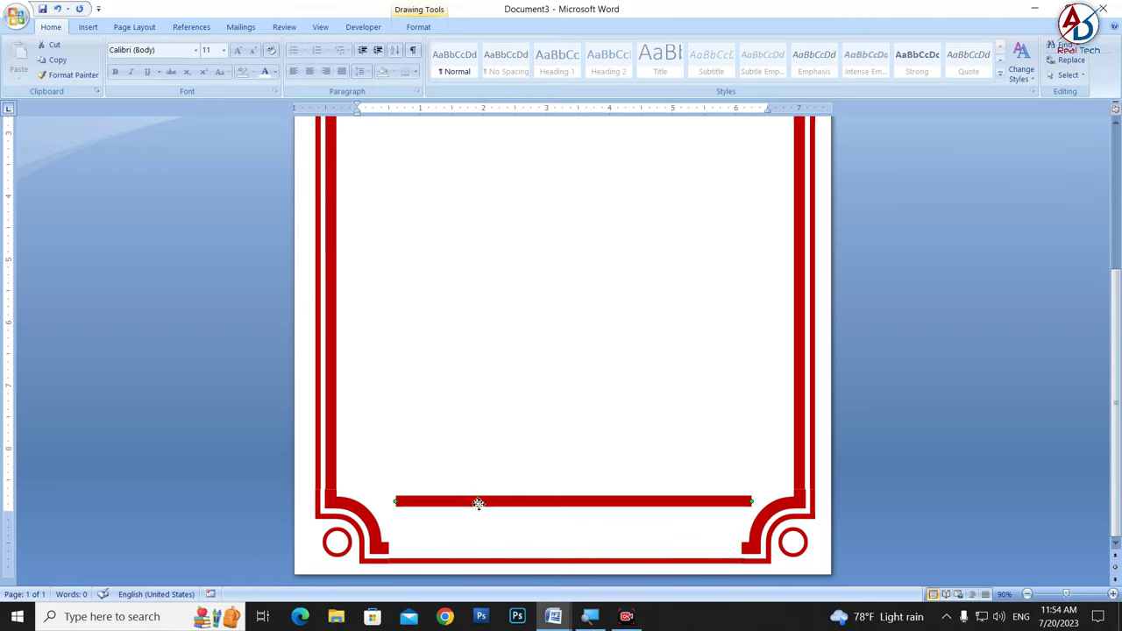
Step: Drag the thick red bar down against the bottom line to complete the double red border
{"action": "left_click_drag", "start_coordinate": [475, 500], "coordinate": [471, 549]}
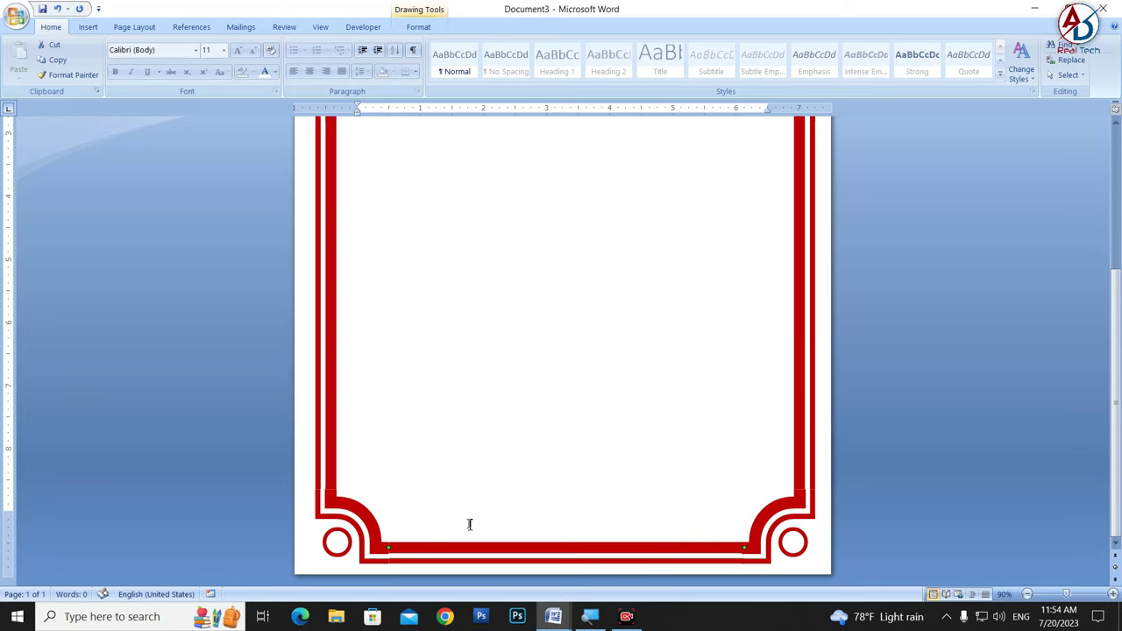
{"action": "left_click", "coordinate": [915, 353]}
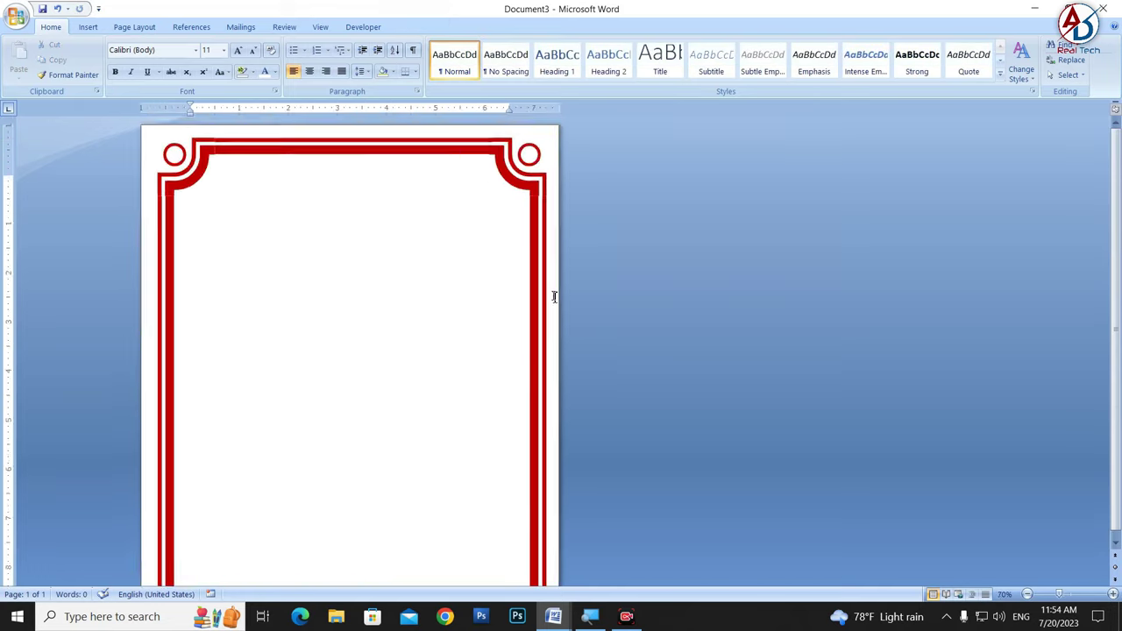
{"action": "scroll", "coordinate": [501, 371], "scroll_direction": "down", "scroll_amount": 5}
{"action": "scroll", "coordinate": [419, 318], "scroll_direction": "up", "scroll_amount": 1}
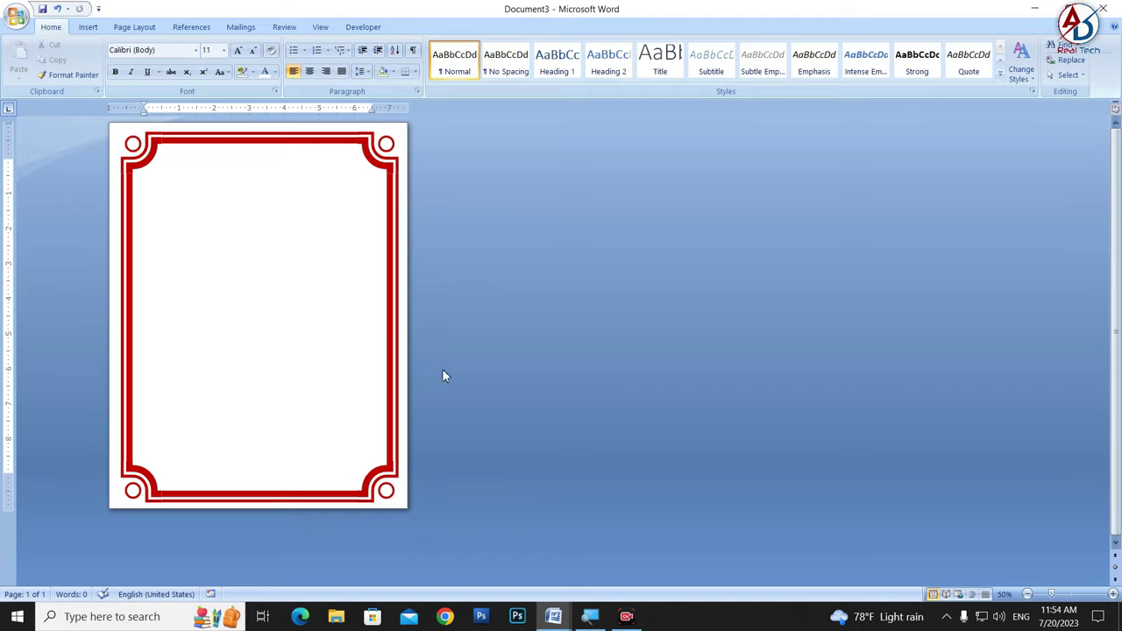
{"action": "mouse_move", "coordinate": [553, 616]}
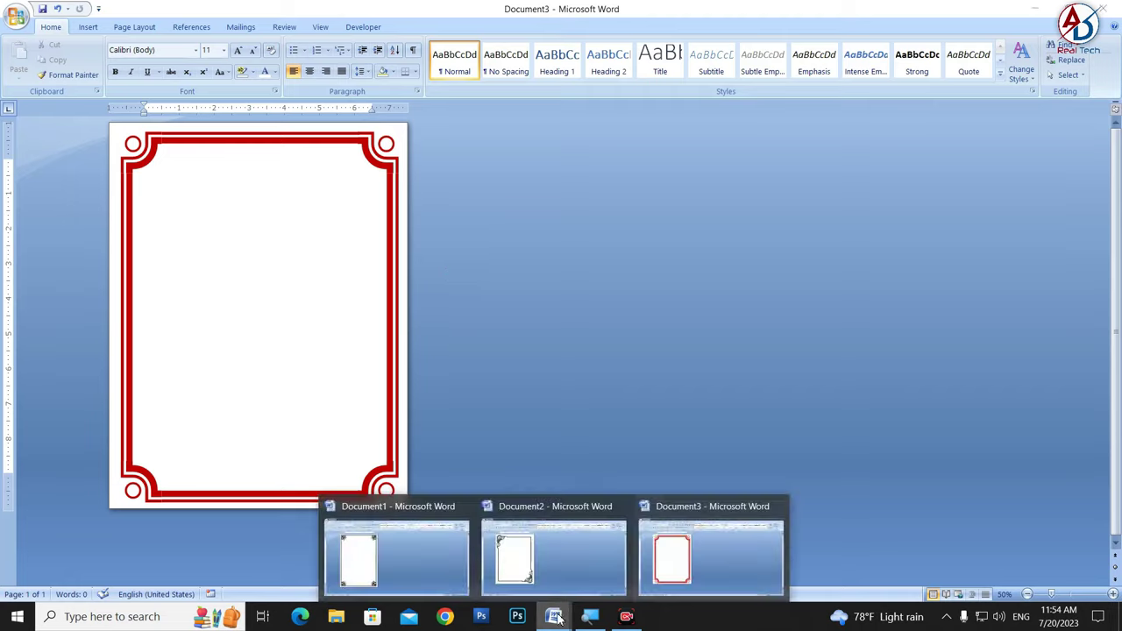
{"action": "left_click", "coordinate": [400, 565]}
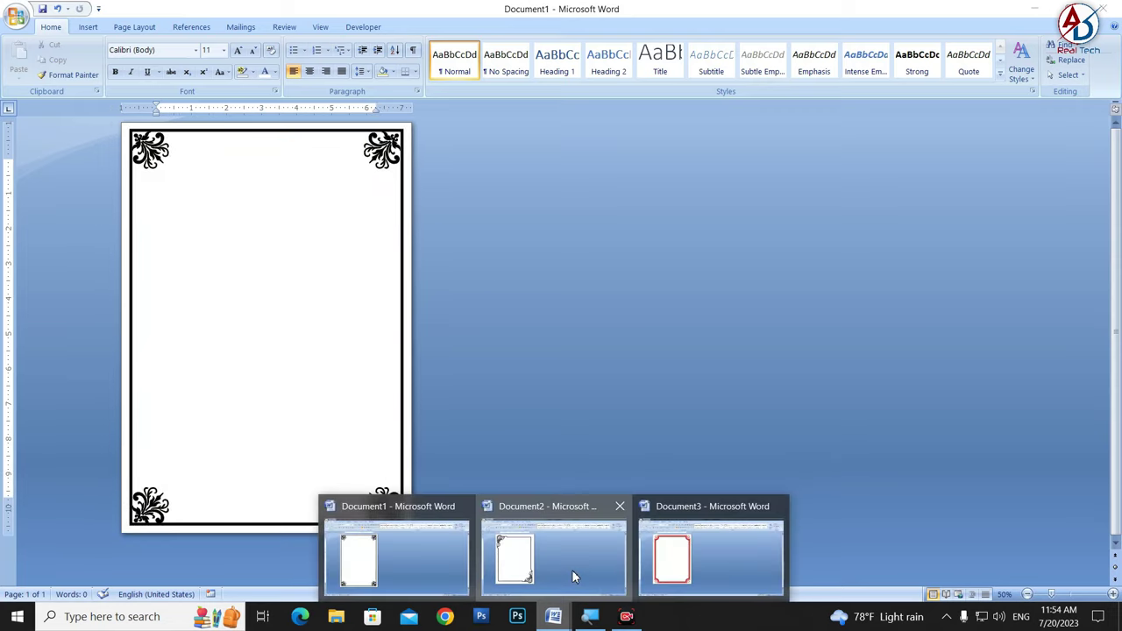
{"action": "left_click", "coordinate": [574, 576]}
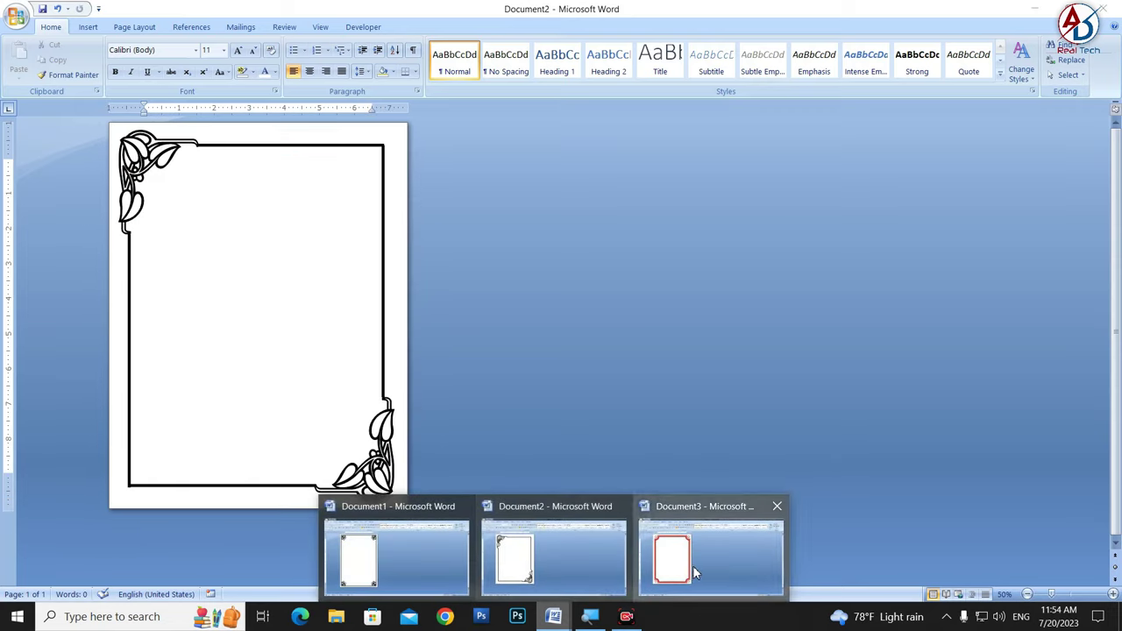
{"action": "left_click", "coordinate": [694, 574]}
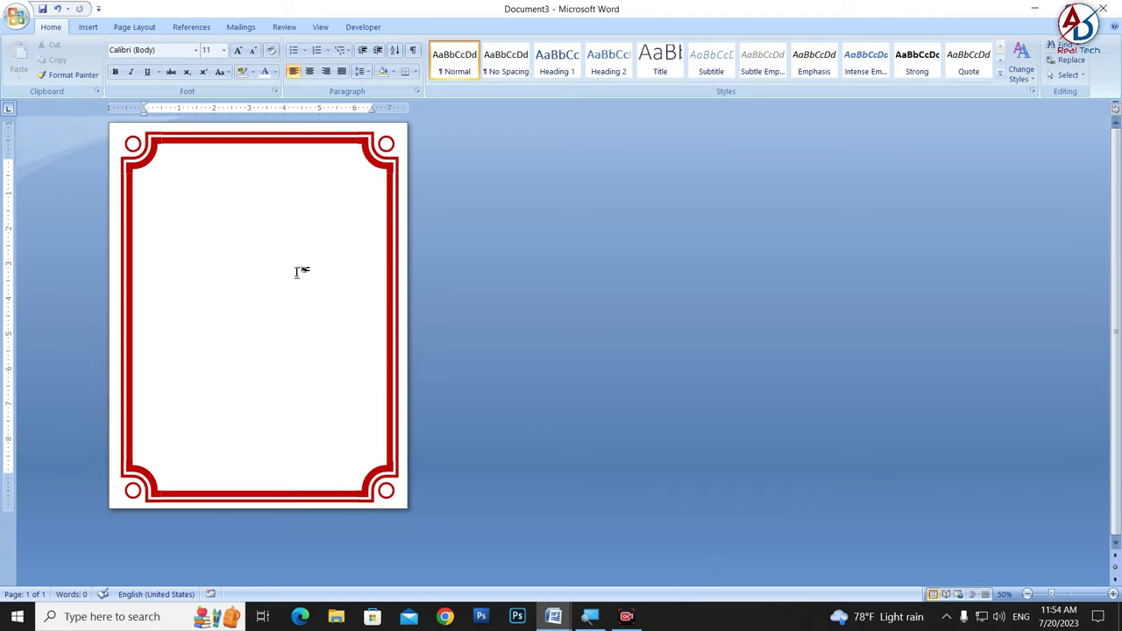